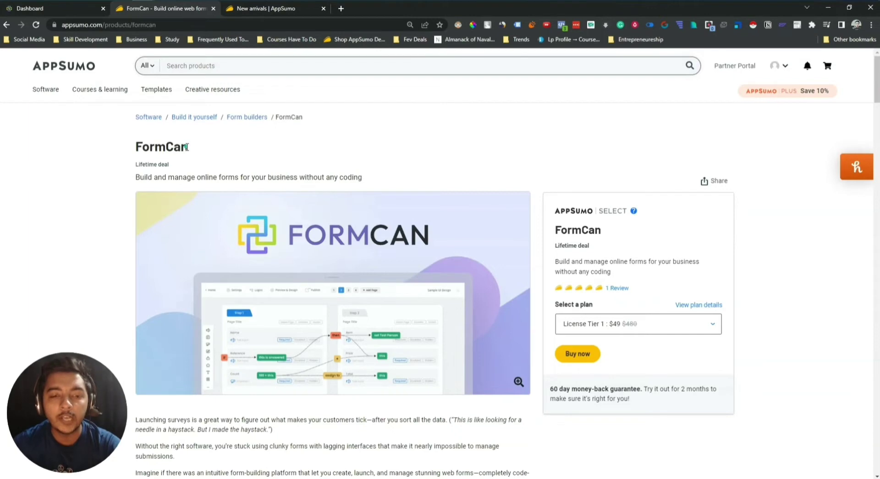
Step: Read through the FormCan deal page's introduction, at-a-glance details and overview statement
{"action": "scroll", "coordinate": [362, 312], "scroll_direction": "down", "scroll_amount": 8}
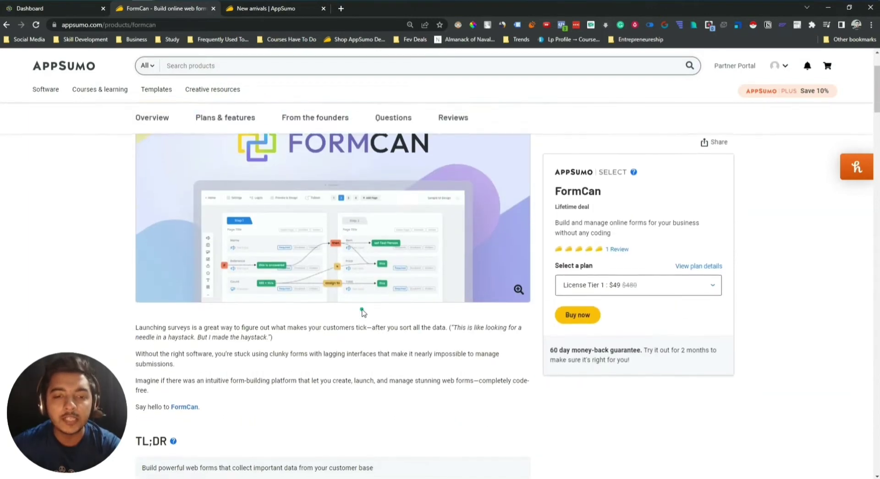
{"action": "scroll", "coordinate": [363, 310], "scroll_direction": "down", "scroll_amount": 2}
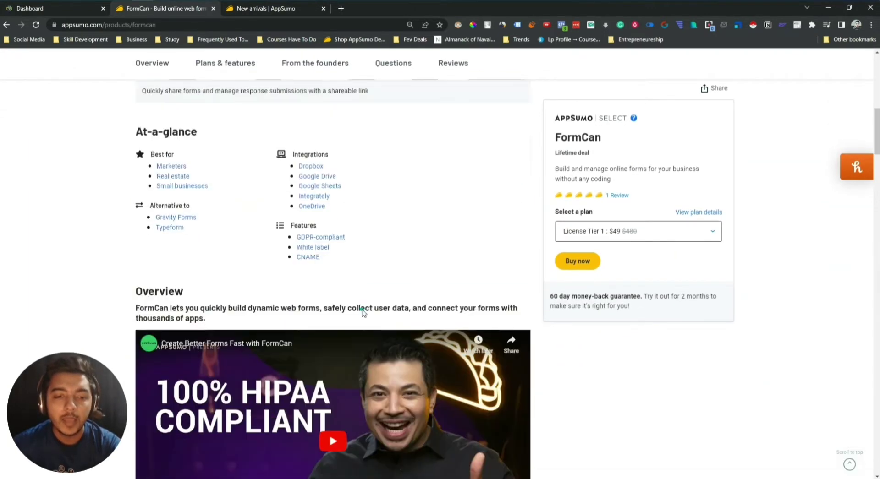
{"action": "left_click_drag", "start_coordinate": [138, 295], "coordinate": [233, 310]}
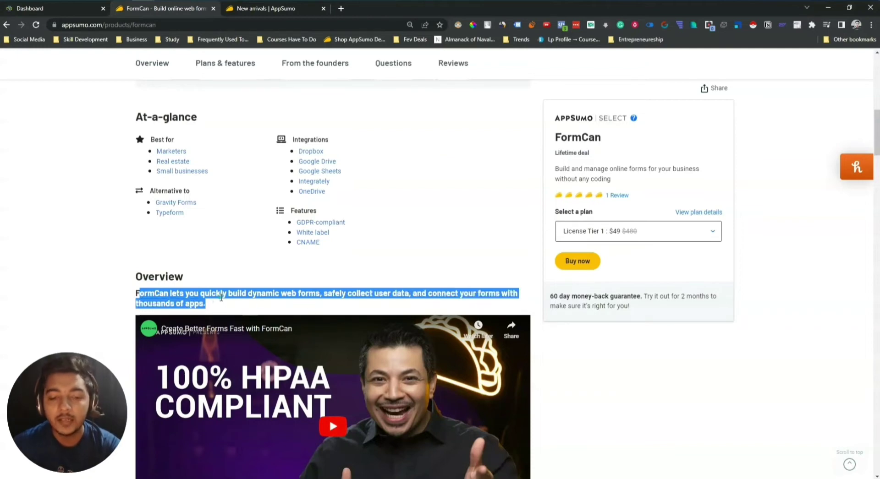
{"action": "scroll", "coordinate": [222, 298], "scroll_direction": "down", "scroll_amount": 9}
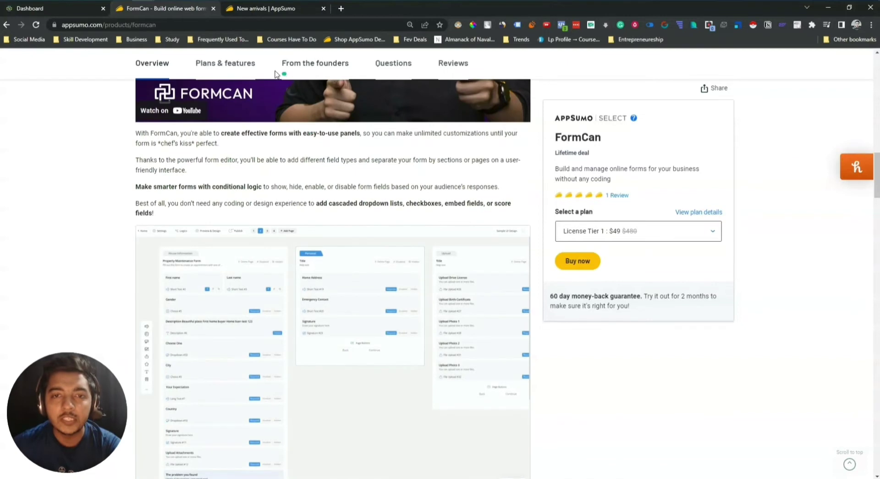
Step: Examine the plans and features of the deal, including License Tier 1's price, email invitations, storage, forms, submissions and team member limits
{"action": "left_click", "coordinate": [230, 65]}
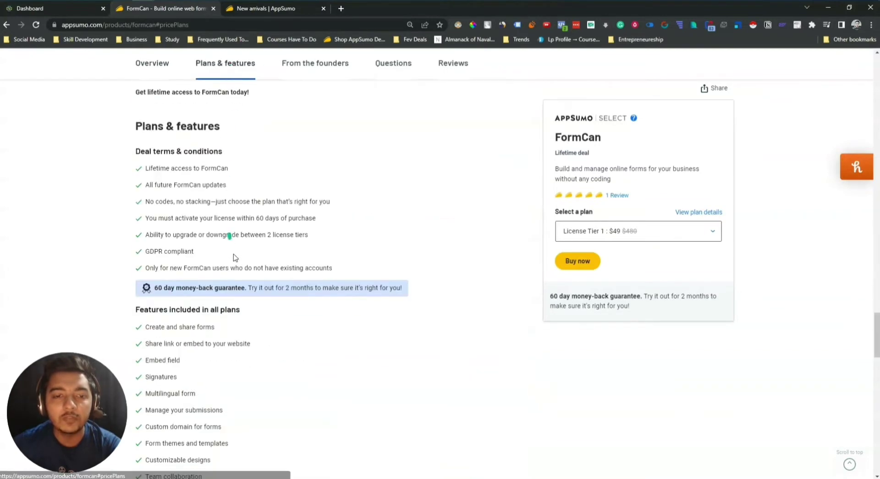
{"action": "scroll", "coordinate": [234, 257], "scroll_direction": "down", "scroll_amount": 8}
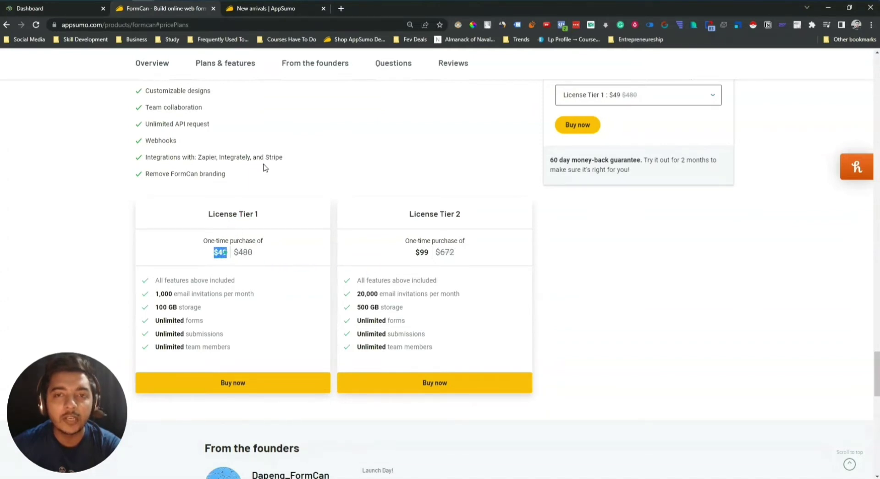
{"action": "left_click", "coordinate": [221, 254]}
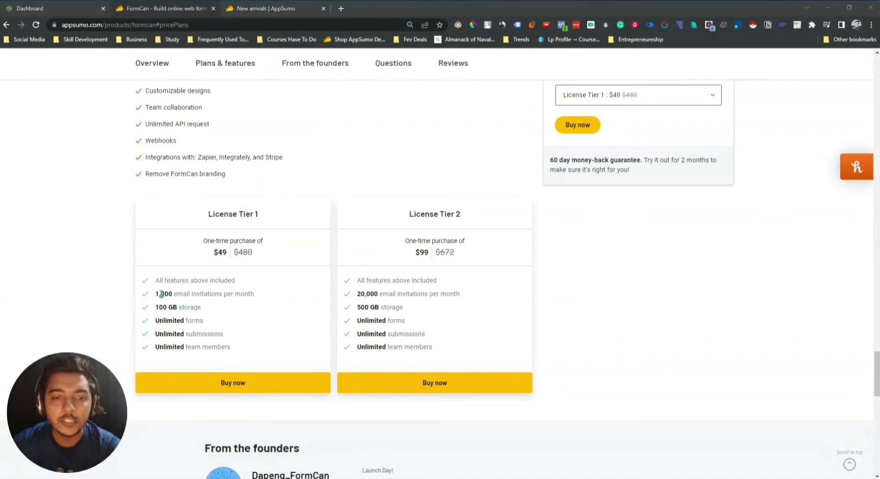
{"action": "left_click_drag", "start_coordinate": [156, 294], "coordinate": [255, 298]}
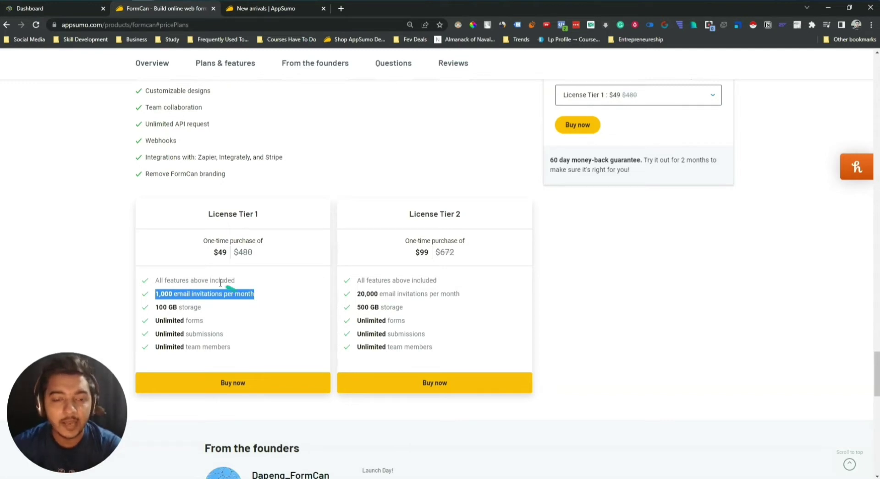
{"action": "left_click", "coordinate": [155, 296]}
{"action": "left_click_drag", "start_coordinate": [156, 295], "coordinate": [173, 293]}
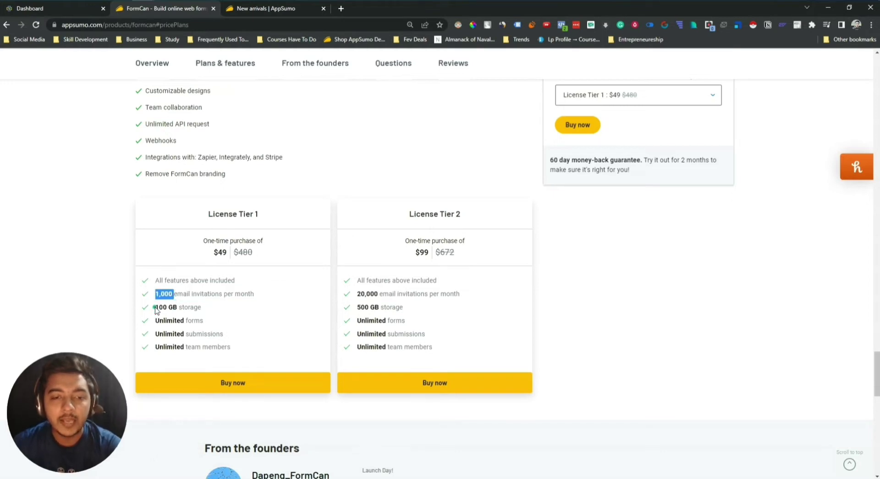
{"action": "left_click_drag", "start_coordinate": [155, 308], "coordinate": [229, 336]}
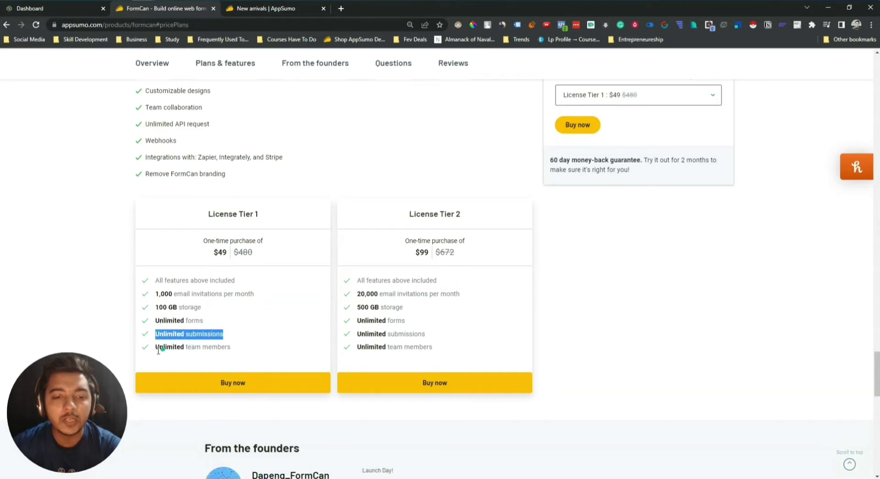
{"action": "left_click_drag", "start_coordinate": [156, 347], "coordinate": [251, 353]}
{"action": "left_click", "coordinate": [249, 353]}
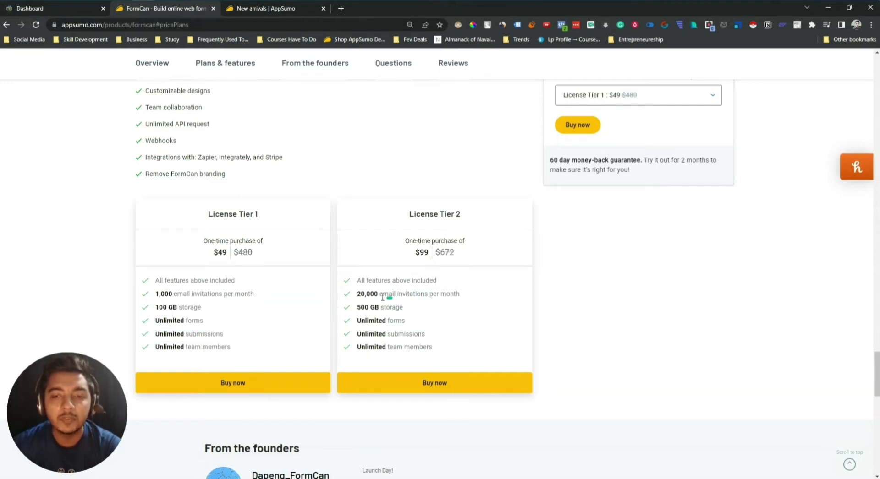
Step: Examine License Tier 2's storage allowance and price to compare it with License Tier 1
{"action": "left_click_drag", "start_coordinate": [362, 310], "coordinate": [388, 315]}
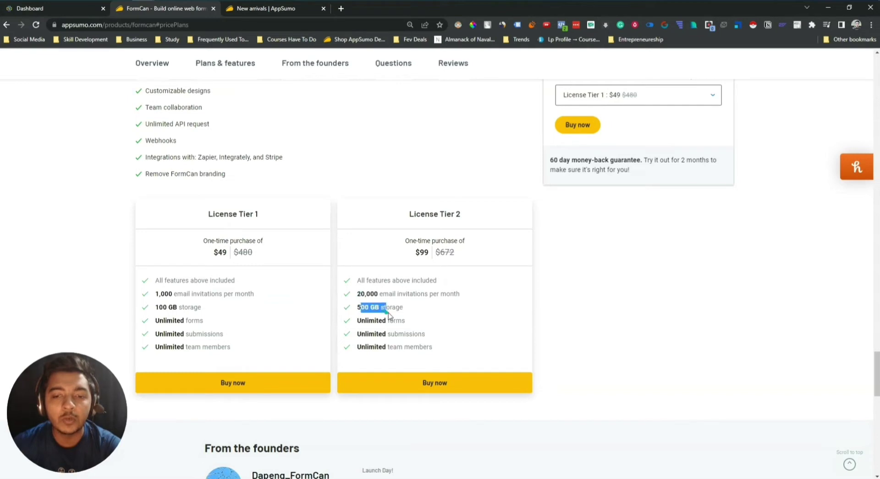
{"action": "left_click", "coordinate": [417, 260]}
{"action": "left_click_drag", "start_coordinate": [408, 214], "coordinate": [462, 215]}
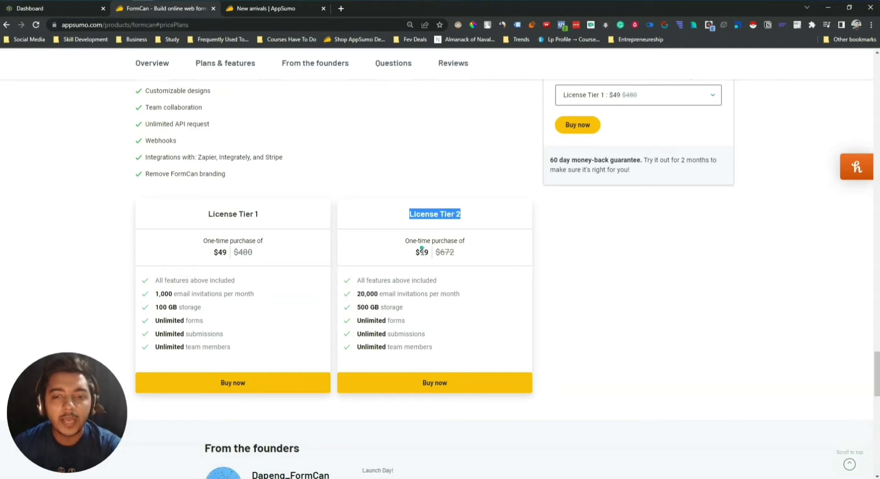
{"action": "left_click", "coordinate": [428, 321]}
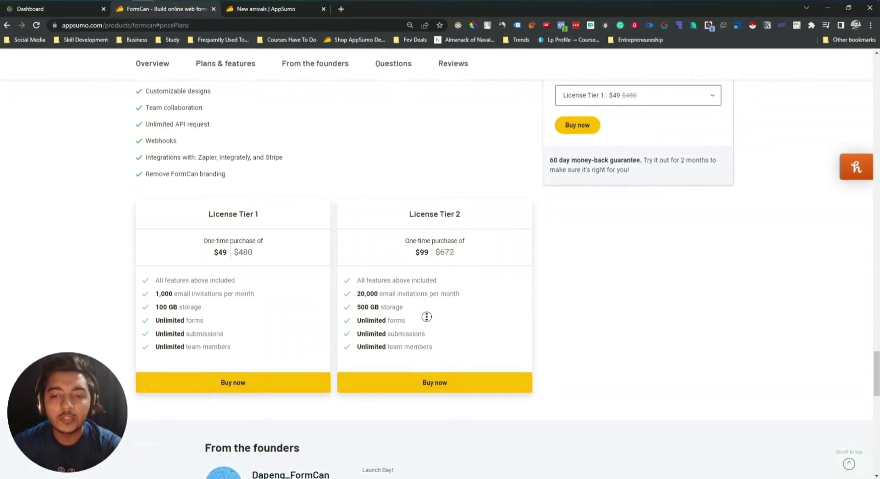
Step: Open the FormCan customer reviews and read the title and details of the newest review
{"action": "scroll", "coordinate": [425, 304], "scroll_direction": "up", "scroll_amount": 20}
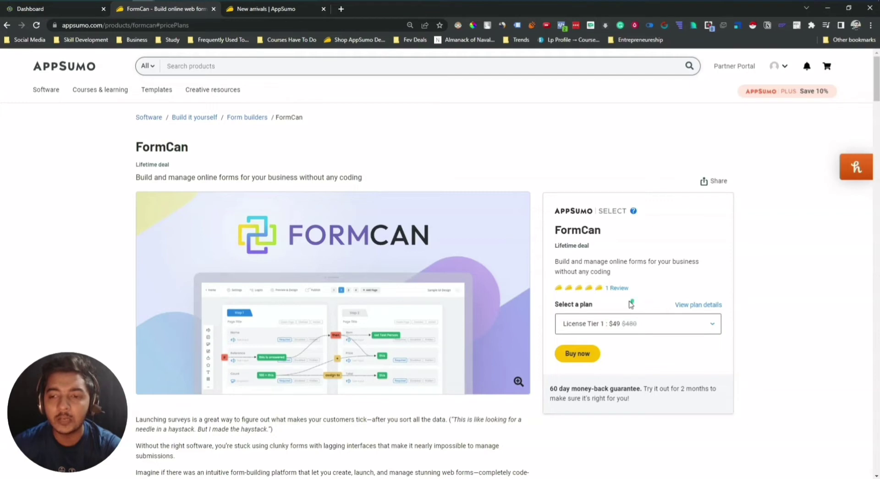
{"action": "left_click", "coordinate": [622, 289]}
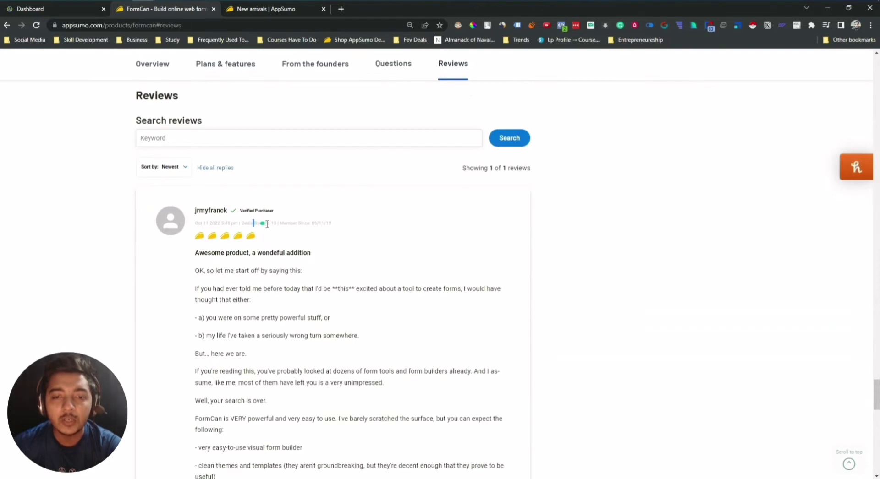
{"action": "left_click_drag", "start_coordinate": [267, 224], "coordinate": [277, 226]}
{"action": "left_click_drag", "start_coordinate": [194, 255], "coordinate": [324, 252]}
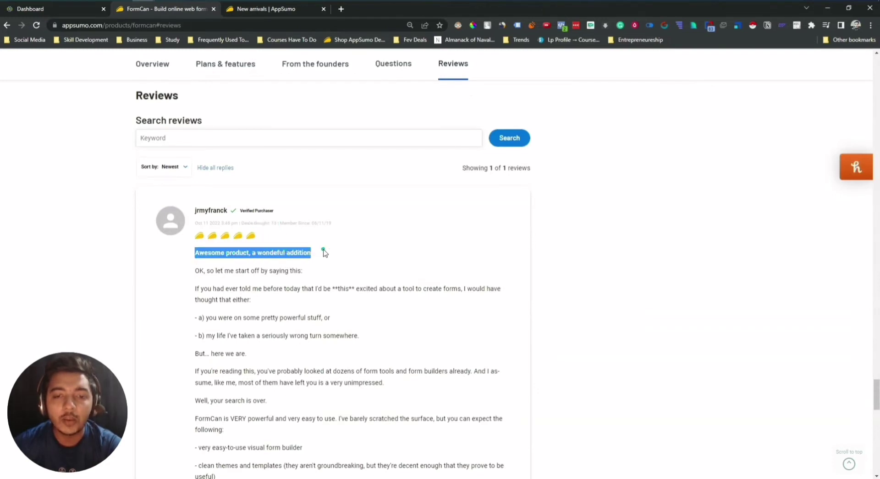
{"action": "left_click", "coordinate": [330, 370]}
Step: Switch from the AppSumo deal page to the FormCan dashboard
{"action": "scroll", "coordinate": [337, 321], "scroll_direction": "up", "scroll_amount": 20}
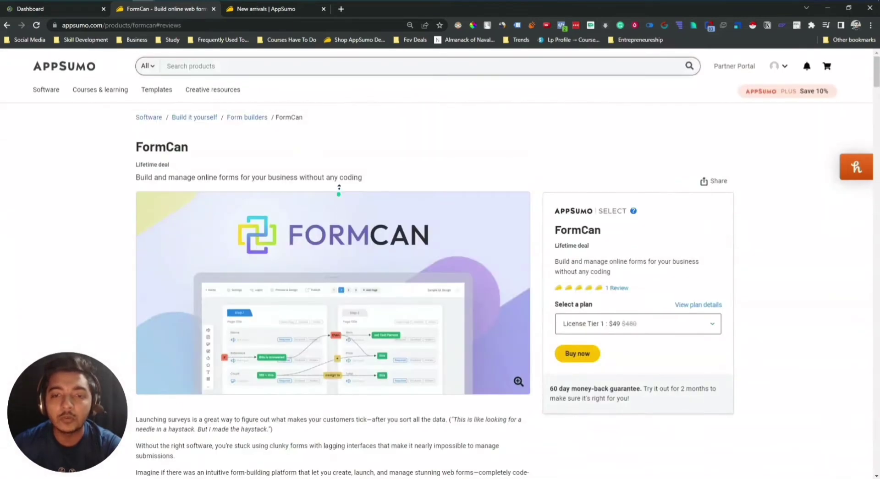
{"action": "left_click", "coordinate": [57, 14]}
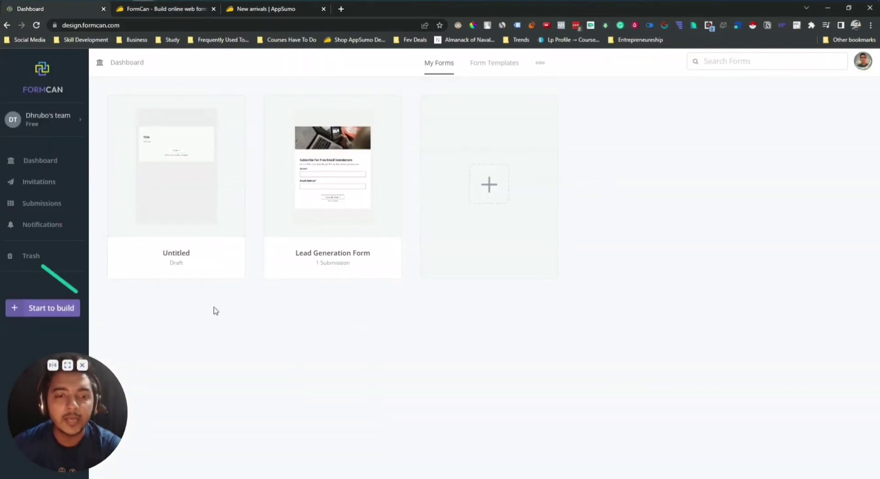
Step: Change the dashboard's appearance to the dark theme and back to the light theme
{"action": "left_click", "coordinate": [862, 65]}
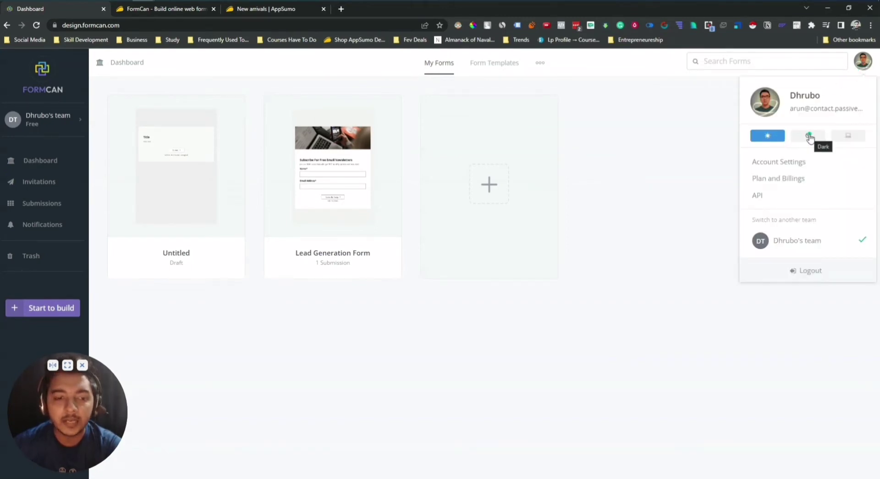
{"action": "left_click", "coordinate": [809, 137]}
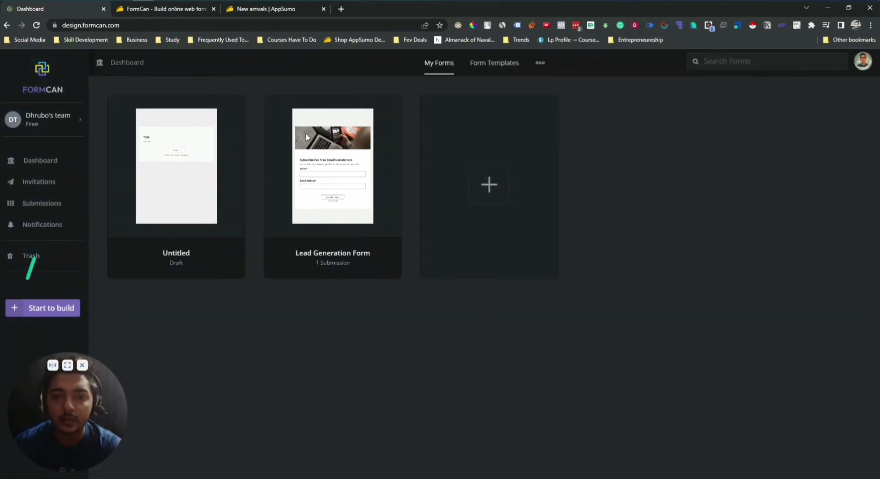
{"action": "left_click", "coordinate": [862, 61]}
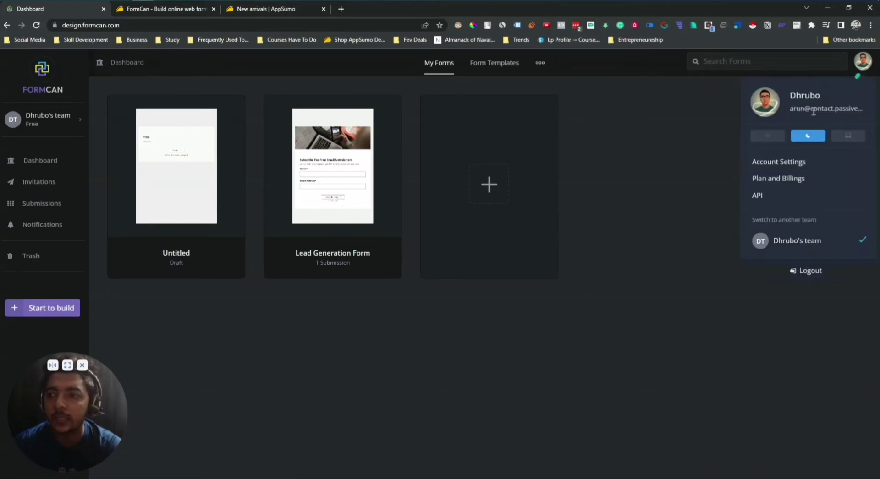
{"action": "left_click", "coordinate": [762, 139]}
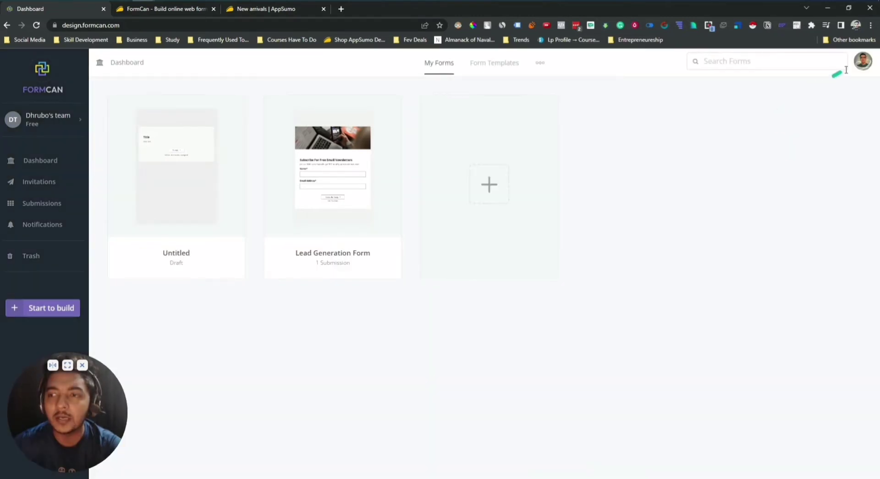
Step: Try the system theme on the dashboard and restore the light theme
{"action": "left_click", "coordinate": [858, 68]}
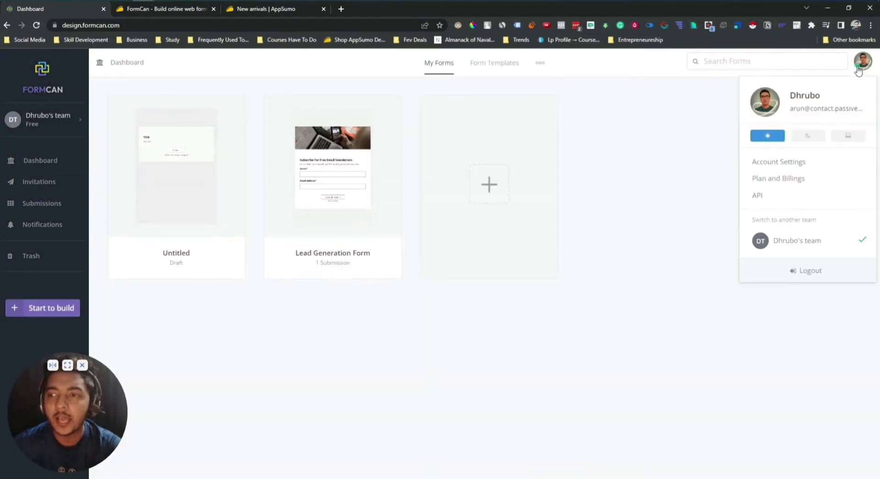
{"action": "left_click", "coordinate": [848, 137]}
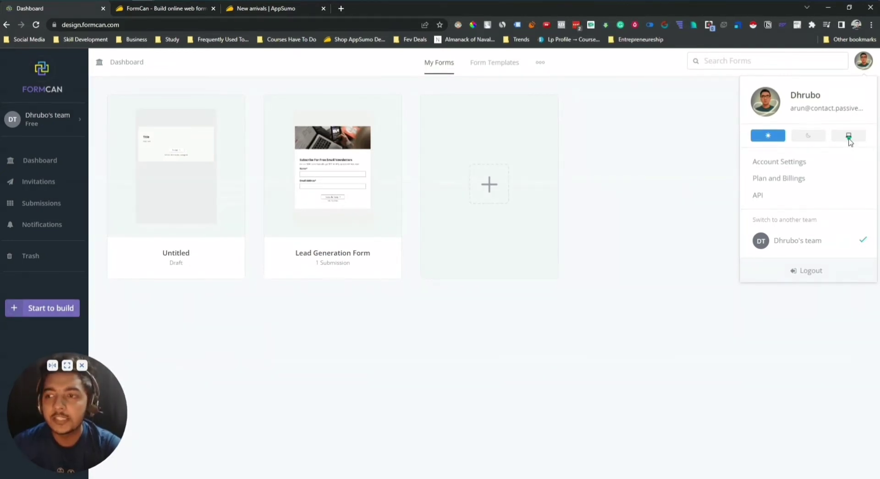
{"action": "left_click", "coordinate": [863, 61]}
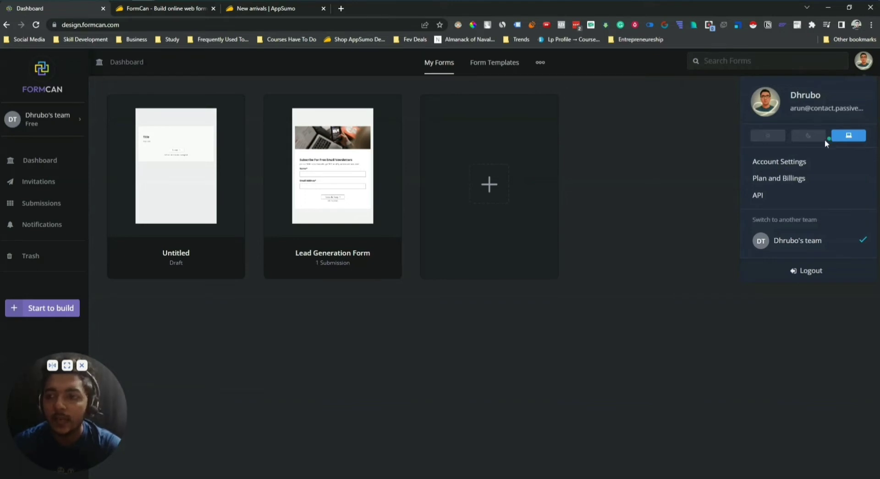
{"action": "left_click", "coordinate": [766, 135]}
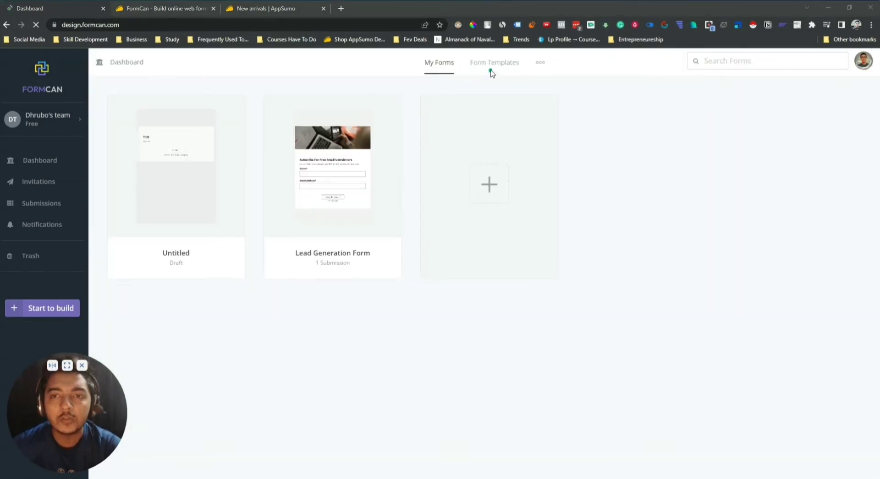
Step: Open the form templates gallery and filter it by the Education industry
{"action": "left_click", "coordinate": [488, 68]}
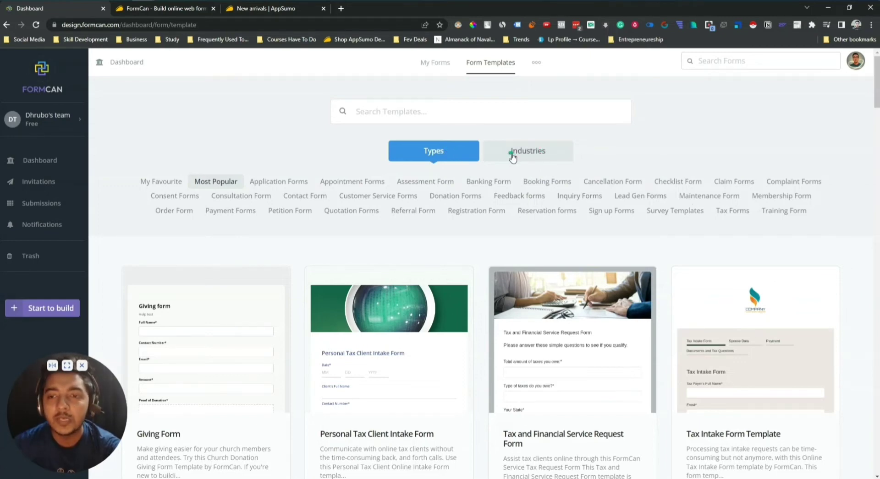
{"action": "left_click", "coordinate": [540, 154]}
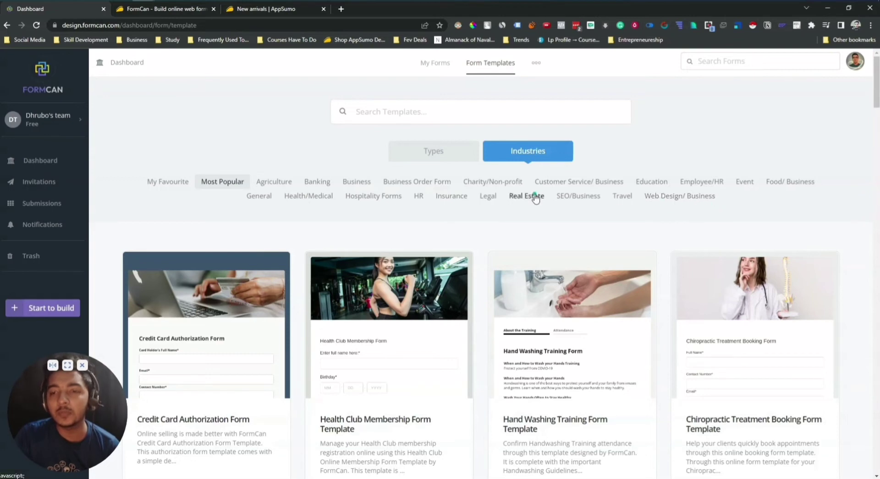
{"action": "left_click", "coordinate": [659, 183]}
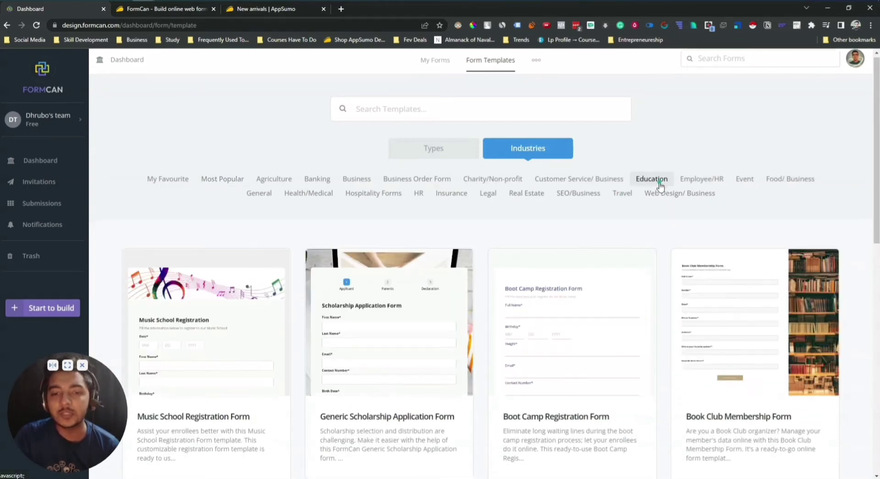
Step: Browse the Education form templates and switch the industry filter to Most Popular
{"action": "scroll", "coordinate": [596, 208], "scroll_direction": "down", "scroll_amount": 6}
{"action": "scroll", "coordinate": [578, 220], "scroll_direction": "up", "scroll_amount": 6}
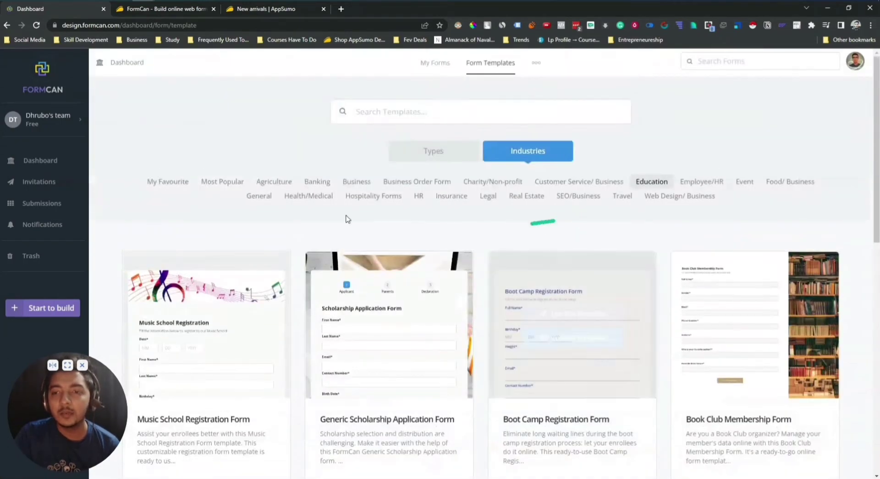
{"action": "scroll", "coordinate": [397, 210], "scroll_direction": "down", "scroll_amount": 2}
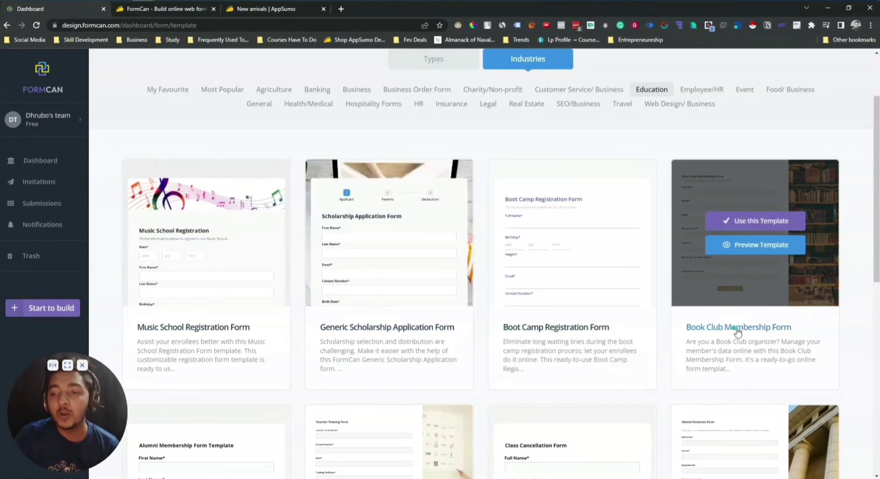
{"action": "scroll", "coordinate": [777, 334], "scroll_direction": "down", "scroll_amount": 6}
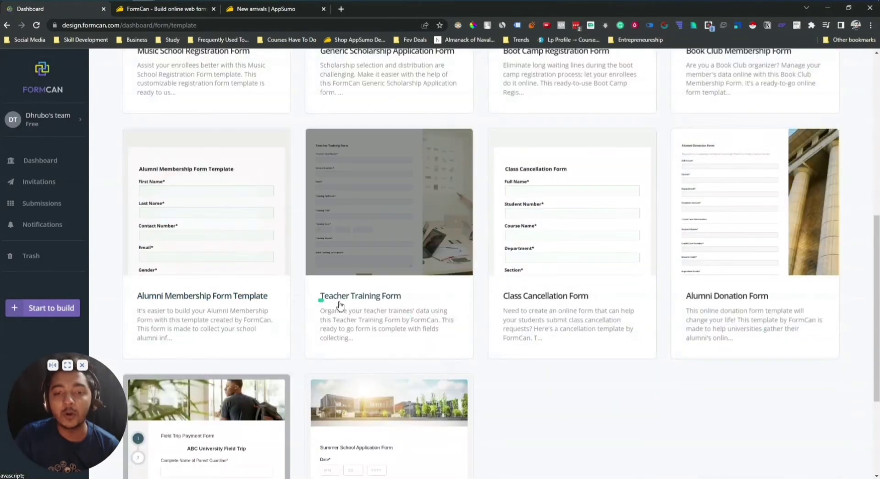
{"action": "scroll", "coordinate": [476, 231], "scroll_direction": "up", "scroll_amount": 5}
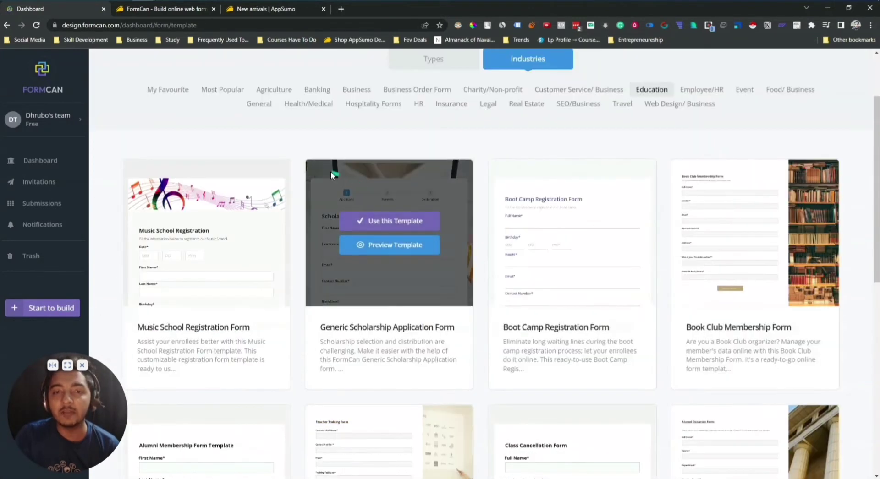
{"action": "scroll", "coordinate": [331, 172], "scroll_direction": "up", "scroll_amount": 2}
{"action": "left_click", "coordinate": [206, 184]}
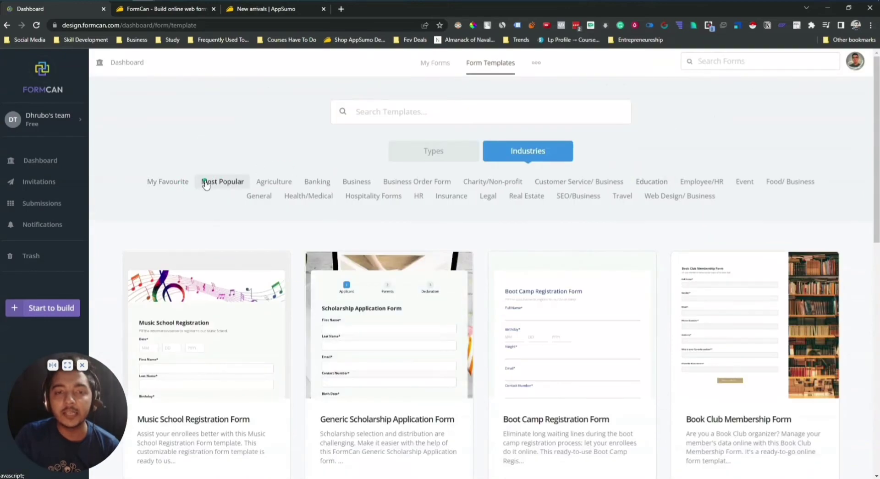
Step: Browse the Most Popular industry templates and return to the My Forms overview
{"action": "scroll", "coordinate": [727, 190], "scroll_direction": "down", "scroll_amount": 7}
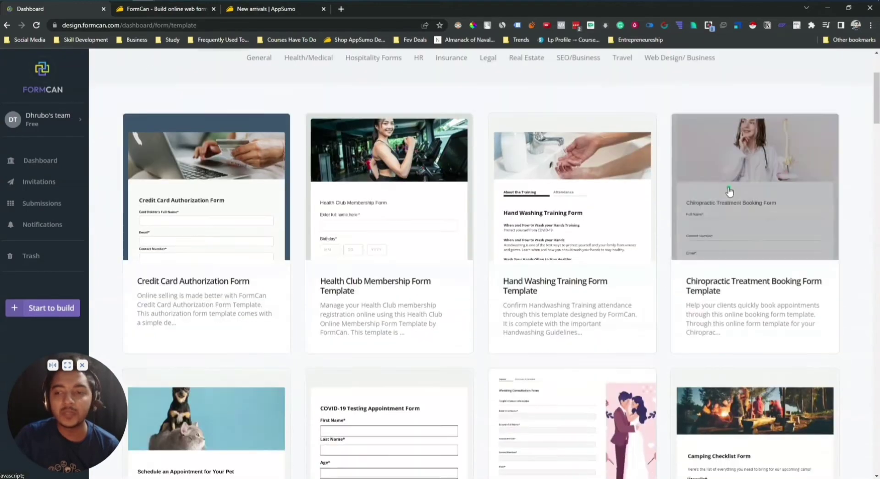
{"action": "scroll", "coordinate": [757, 232], "scroll_direction": "down", "scroll_amount": 15}
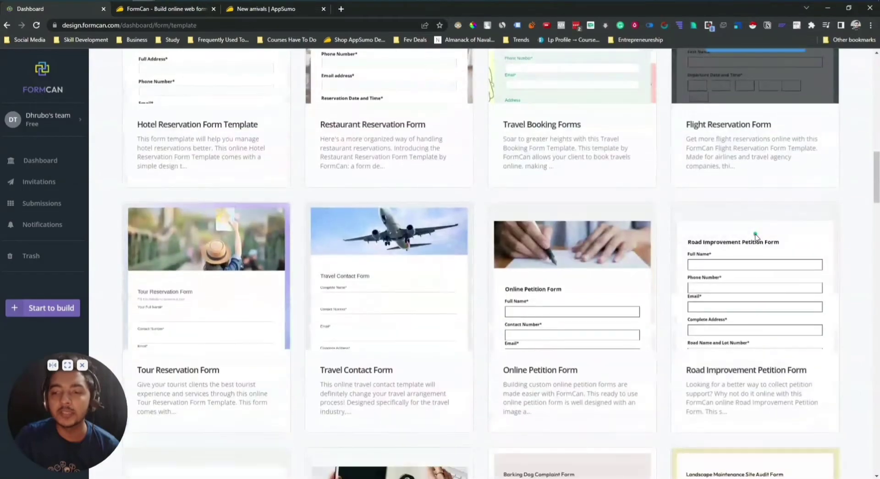
{"action": "scroll", "coordinate": [756, 236], "scroll_direction": "down", "scroll_amount": 15}
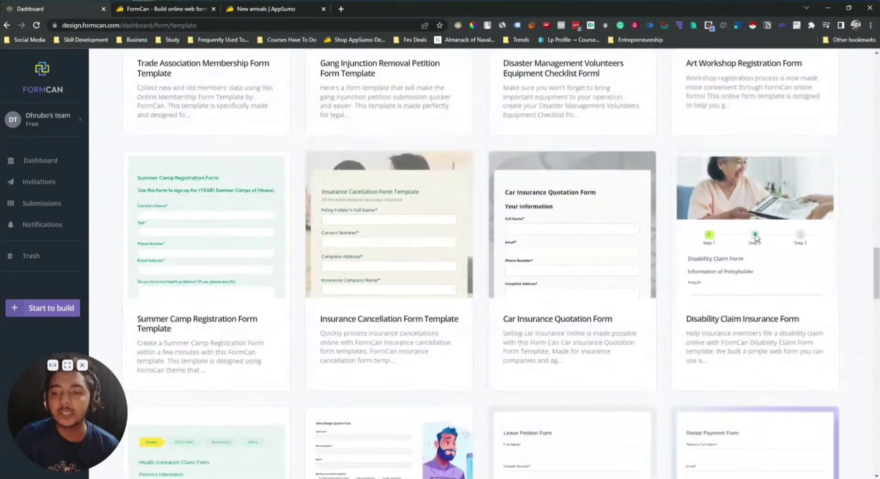
{"action": "scroll", "coordinate": [756, 237], "scroll_direction": "down", "scroll_amount": 10}
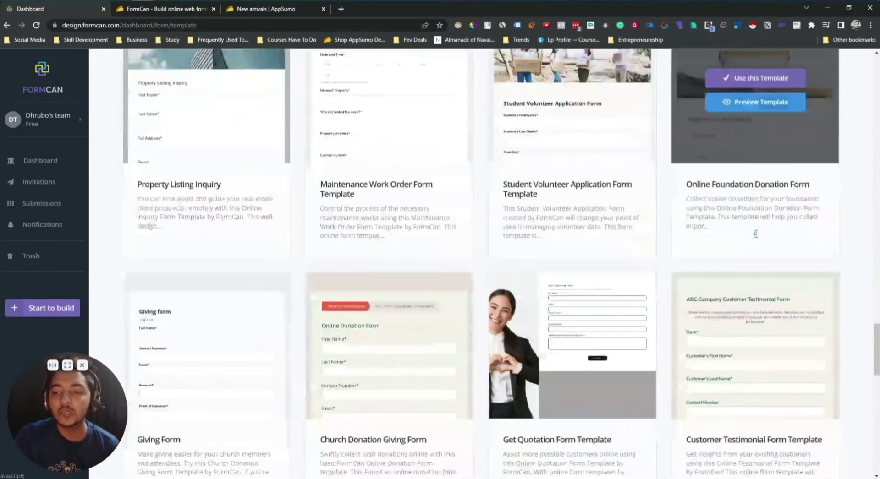
{"action": "scroll", "coordinate": [864, 314], "scroll_direction": "up", "scroll_amount": 20}
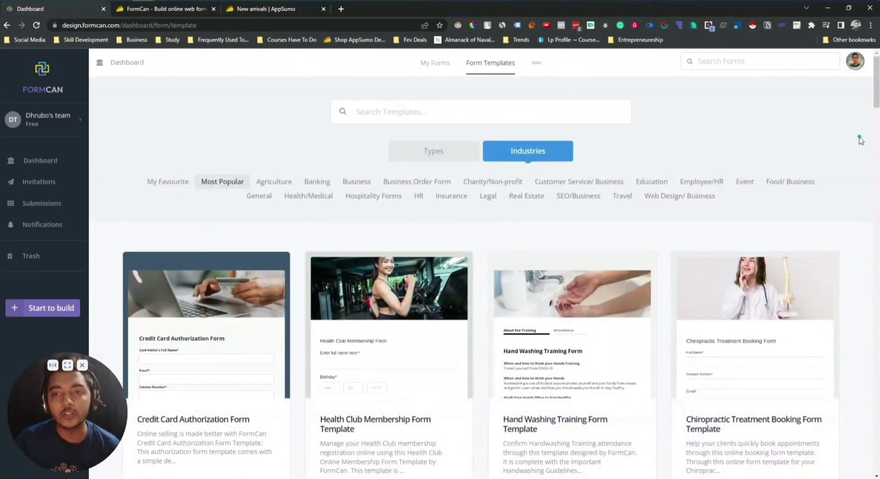
{"action": "left_click", "coordinate": [434, 64]}
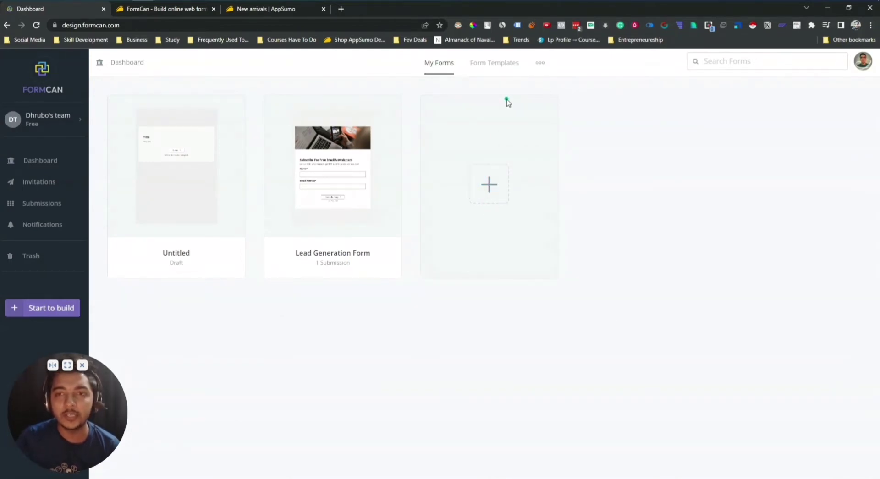
Step: Reopen the form templates gallery and look through the Education industry templates
{"action": "left_click", "coordinate": [503, 67]}
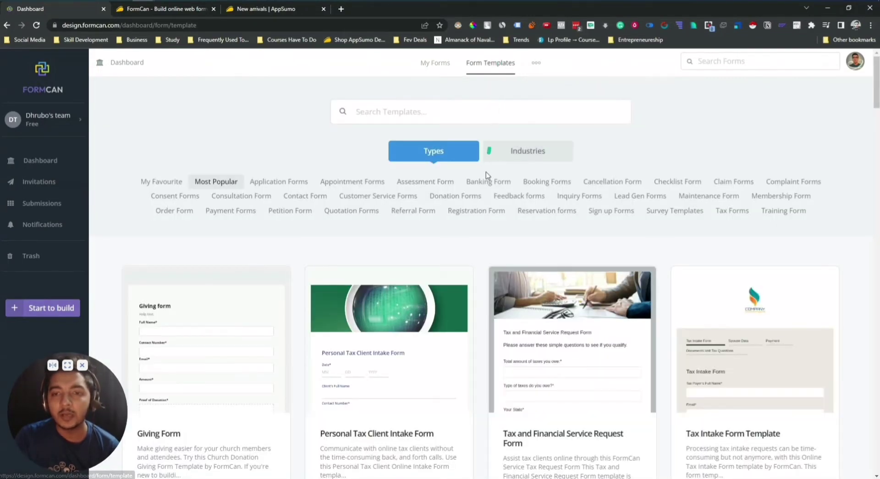
{"action": "left_click", "coordinate": [523, 151]}
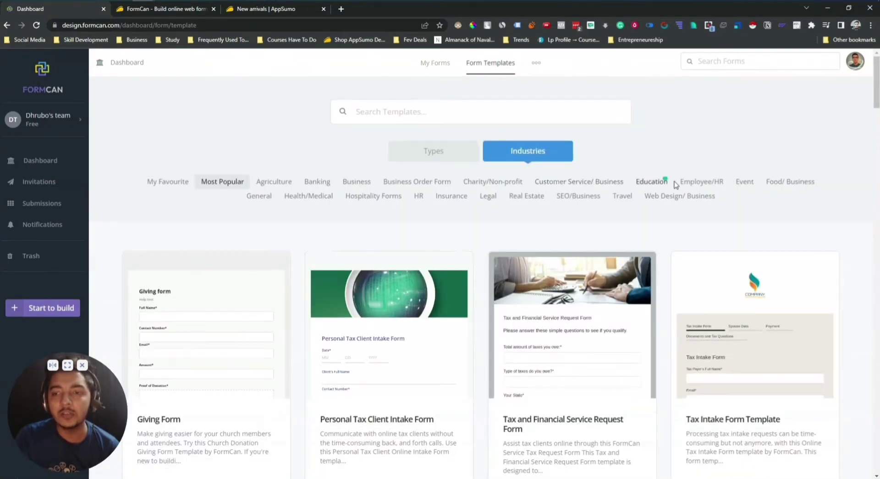
{"action": "left_click", "coordinate": [656, 183]}
{"action": "scroll", "coordinate": [559, 194], "scroll_direction": "down", "scroll_amount": 4}
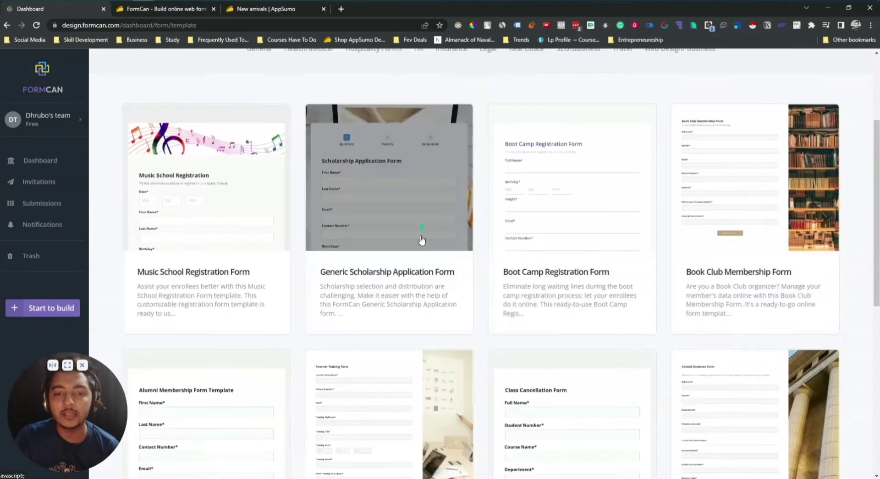
{"action": "mouse_move", "coordinate": [202, 229]}
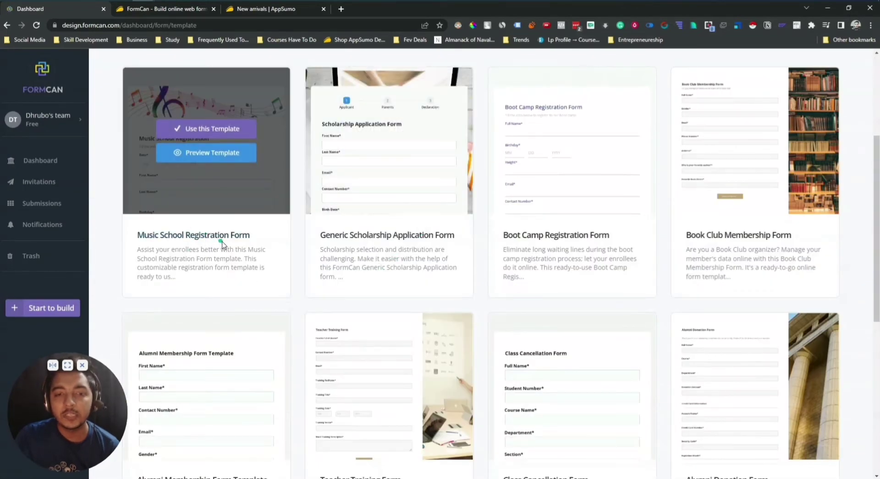
{"action": "scroll", "coordinate": [224, 245], "scroll_direction": "up", "scroll_amount": 1}
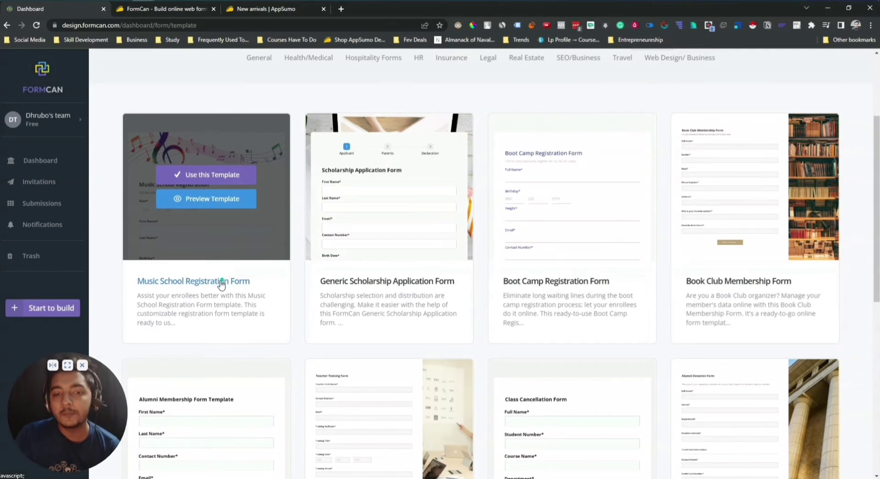
Step: Preview the Music School Registration Form template, look through its fields and return to the template list
{"action": "left_click", "coordinate": [206, 200]}
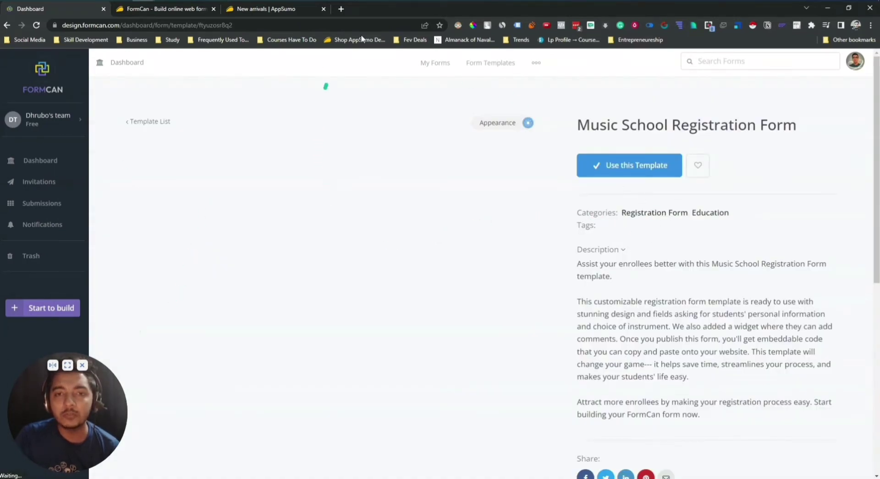
{"action": "scroll", "coordinate": [302, 293], "scroll_direction": "down", "scroll_amount": 2}
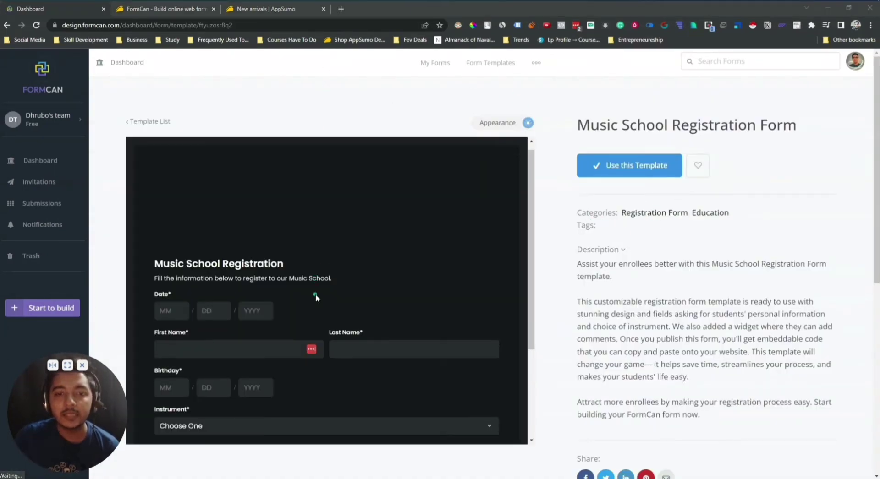
{"action": "scroll", "coordinate": [320, 361], "scroll_direction": "down", "scroll_amount": 6}
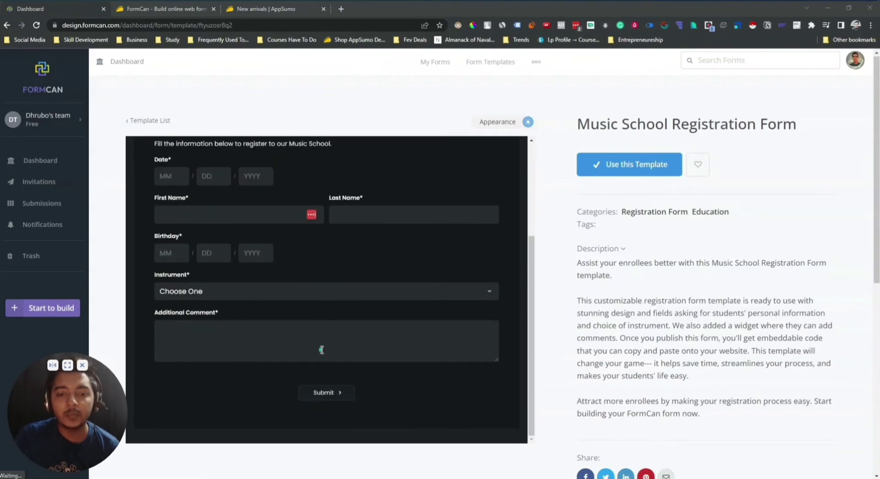
{"action": "scroll", "coordinate": [332, 350], "scroll_direction": "up", "scroll_amount": 4}
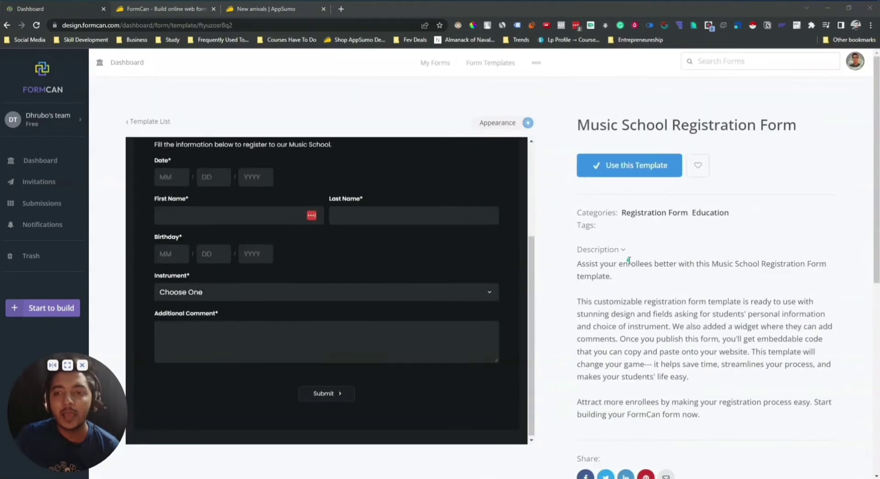
{"action": "left_click", "coordinate": [697, 175]}
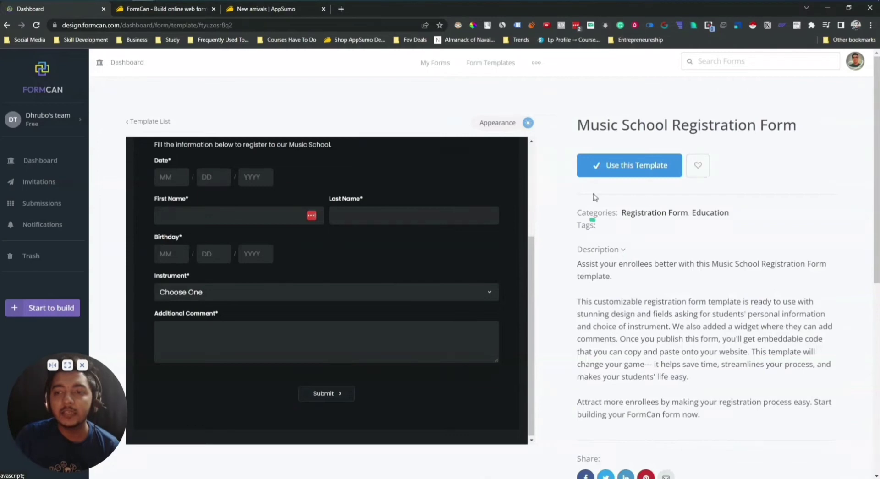
{"action": "left_click", "coordinate": [144, 126]}
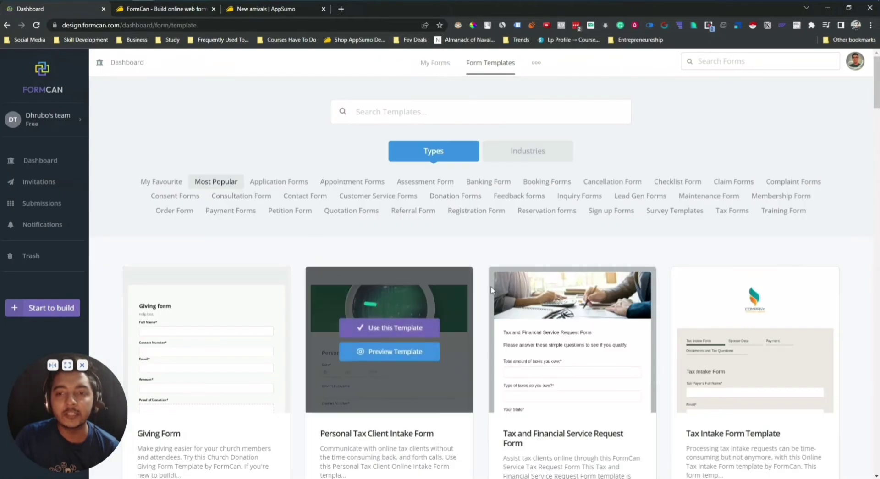
Step: Filter the templates by the Education industry and create a form from the Music School Registration Form template
{"action": "left_click", "coordinate": [560, 154]}
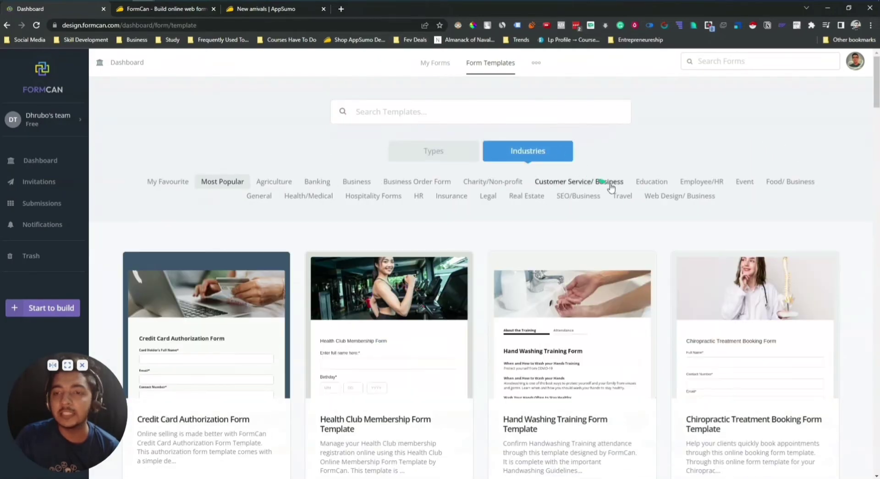
{"action": "left_click", "coordinate": [645, 184]}
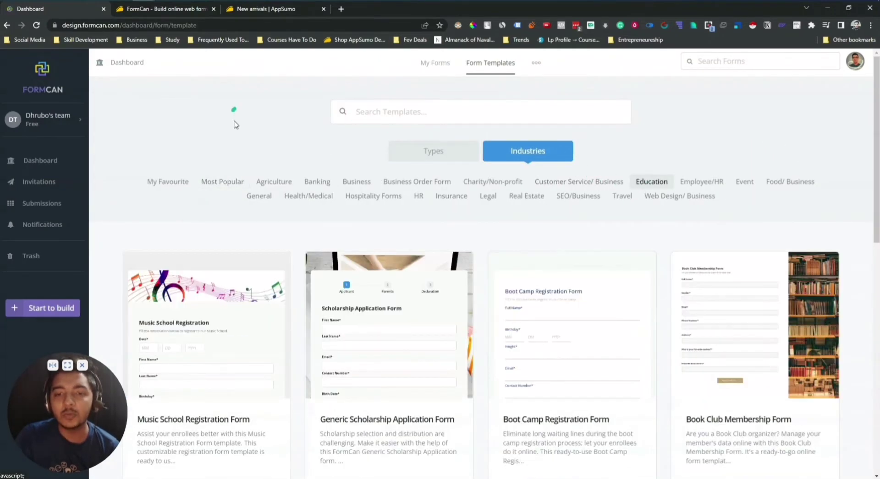
{"action": "scroll", "coordinate": [235, 137], "scroll_direction": "down", "scroll_amount": 5}
{"action": "scroll", "coordinate": [229, 229], "scroll_direction": "up", "scroll_amount": 2}
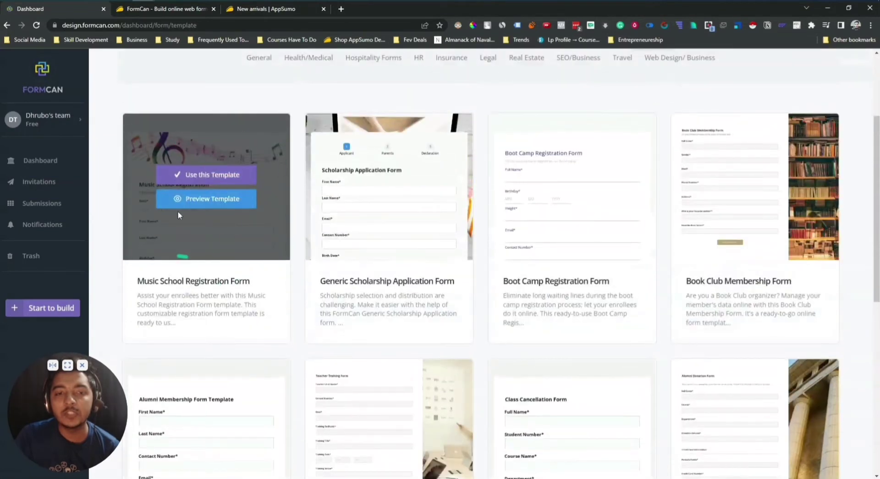
{"action": "left_click", "coordinate": [204, 179]}
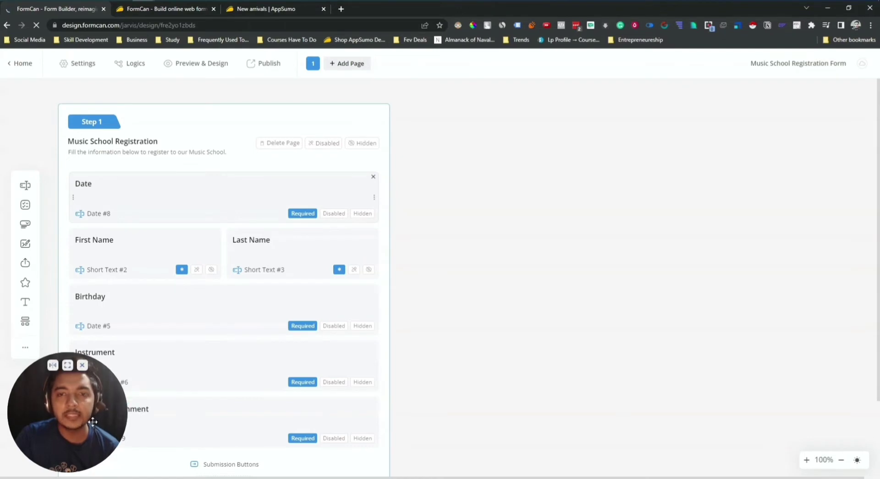
{"action": "left_click_drag", "start_coordinate": [95, 420], "coordinate": [726, 389]}
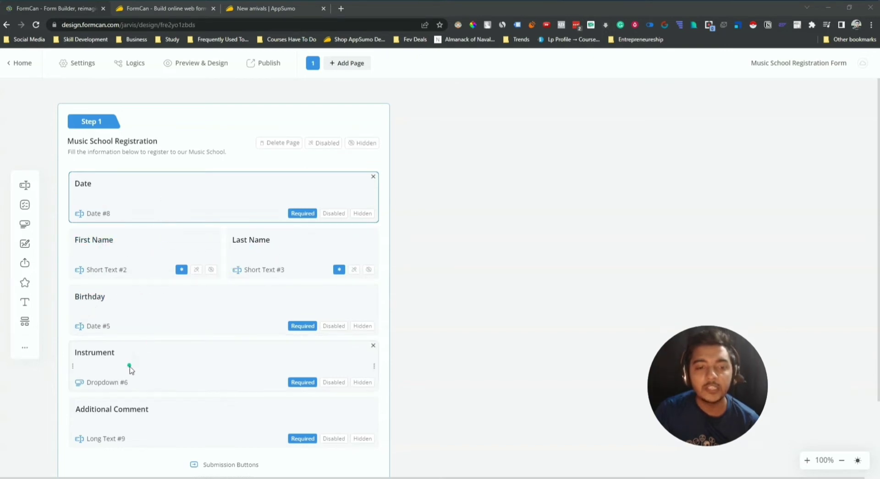
{"action": "scroll", "coordinate": [130, 370], "scroll_direction": "down", "scroll_amount": 1}
{"action": "scroll", "coordinate": [136, 375], "scroll_direction": "up", "scroll_amount": 1}
Step: Open the settings of the form's Date field and change its label to "Date with Month"
{"action": "left_click", "coordinate": [82, 216]}
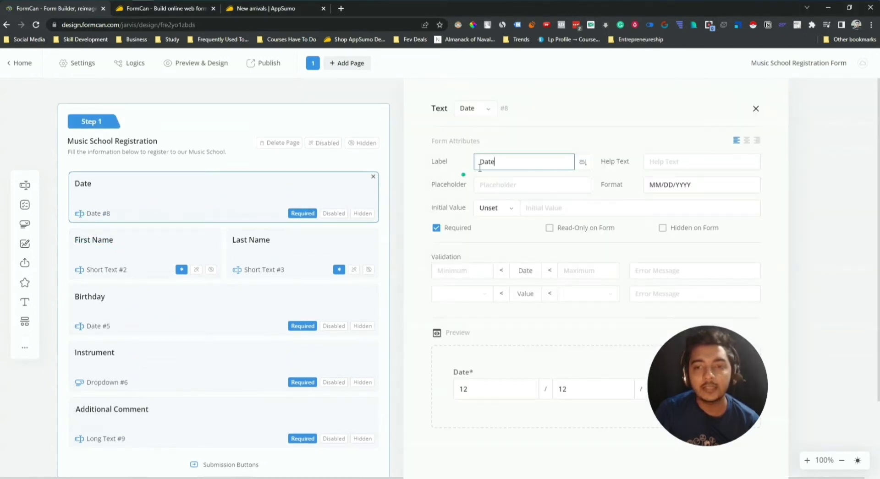
{"action": "double_click", "coordinate": [482, 163]}
{"action": "left_click", "coordinate": [503, 159]}
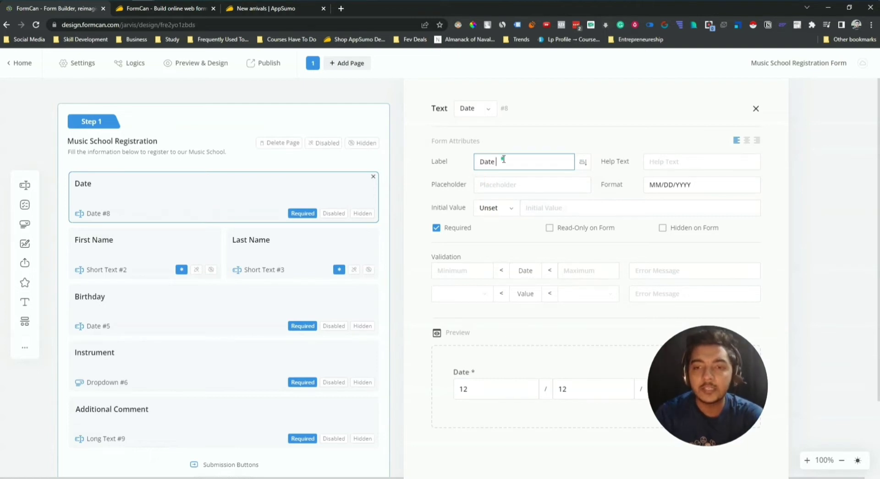
{"action": "type", "text": "wiht M"}
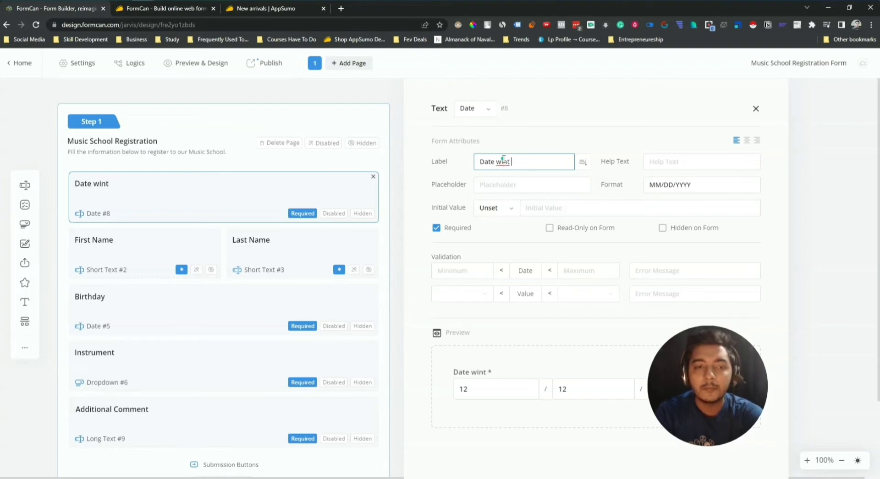
{"action": "type", "text": "th Month"}
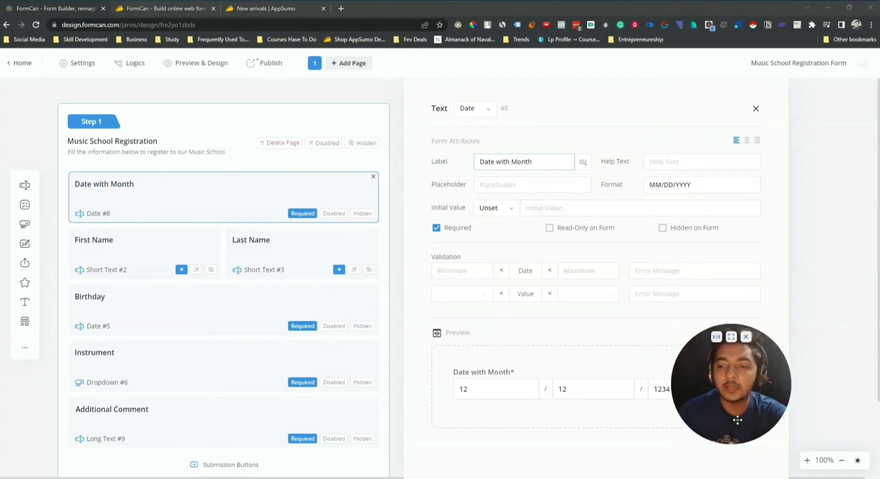
{"action": "left_click", "coordinate": [532, 412]}
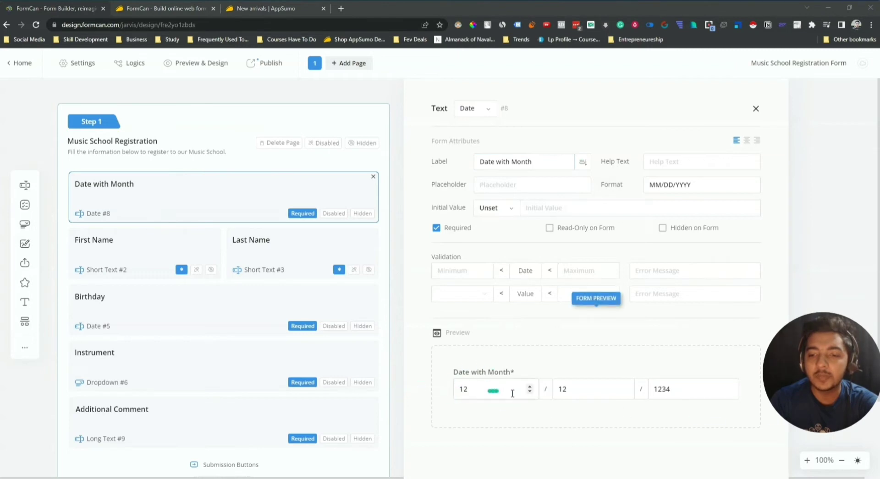
Step: Set the date field's placeholder to "Submit the Date Here"
{"action": "left_click", "coordinate": [501, 186]}
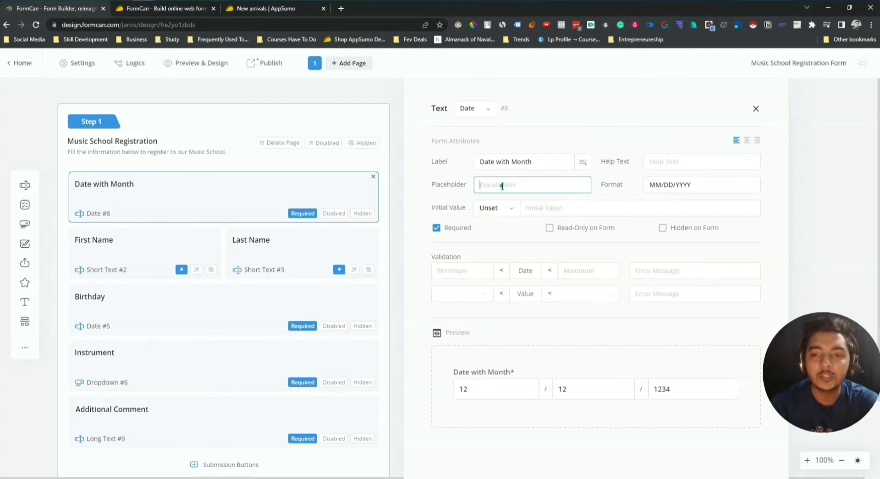
{"action": "type", "text": "D"}
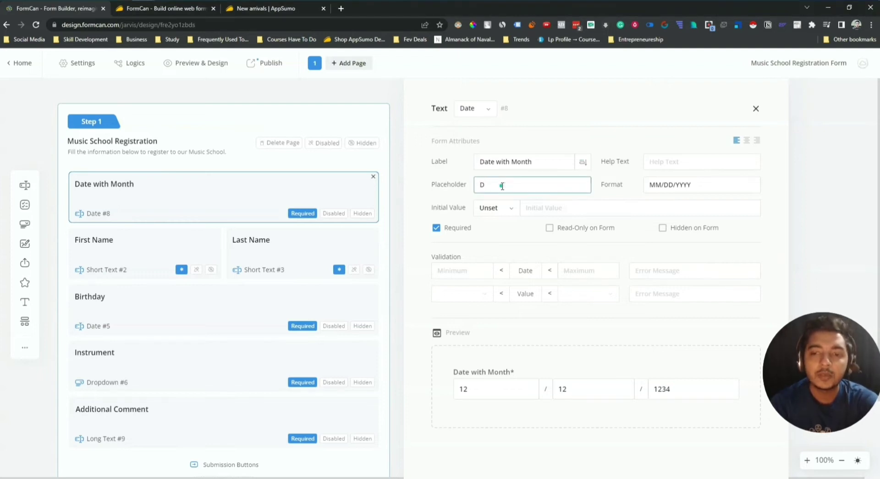
{"action": "key", "text": "BackSpace"}
{"action": "type", "text": "Submit the Date Here"}
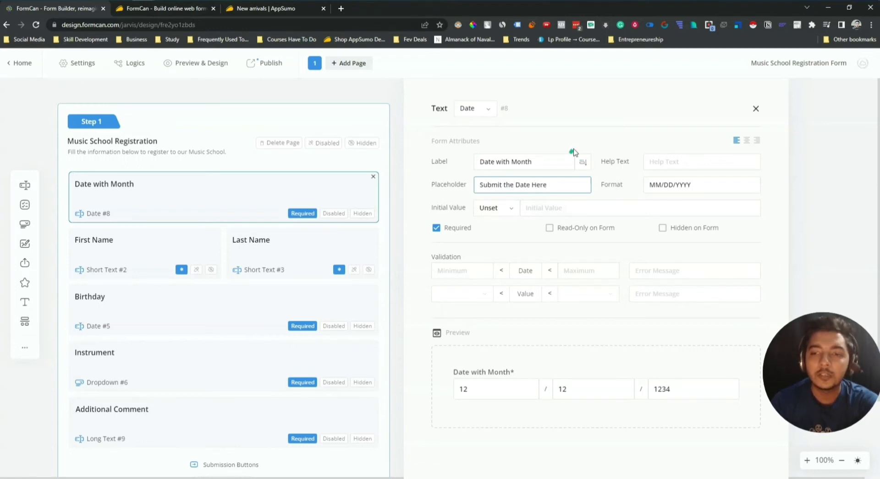
{"action": "left_click", "coordinate": [573, 152]}
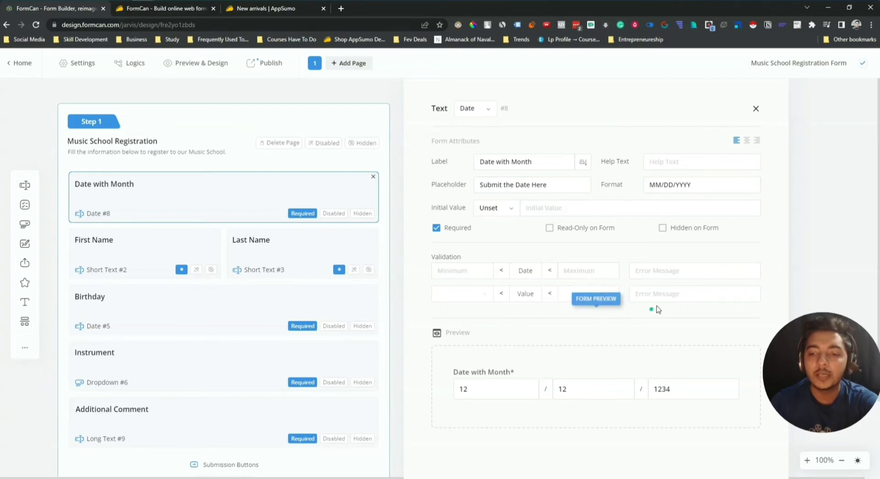
Step: Set the date field's help text to "Here you have to submit your date"
{"action": "left_click", "coordinate": [667, 163]}
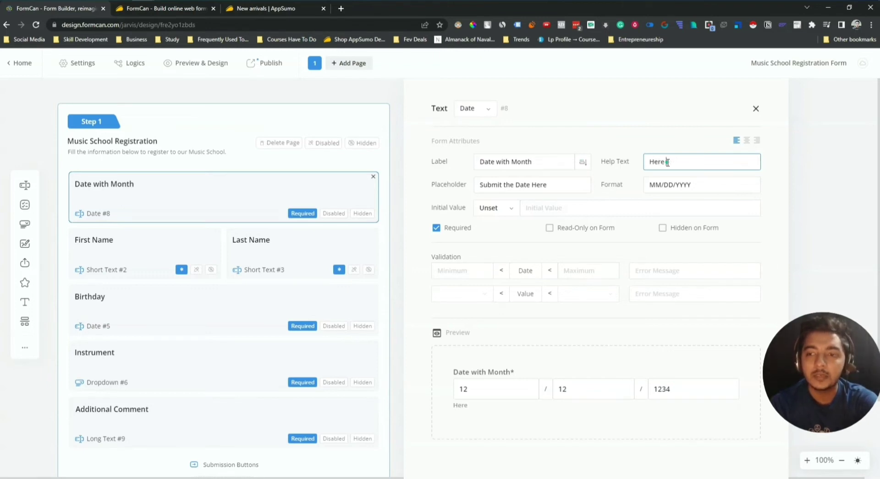
{"action": "type", "text": "Here you have to su"}
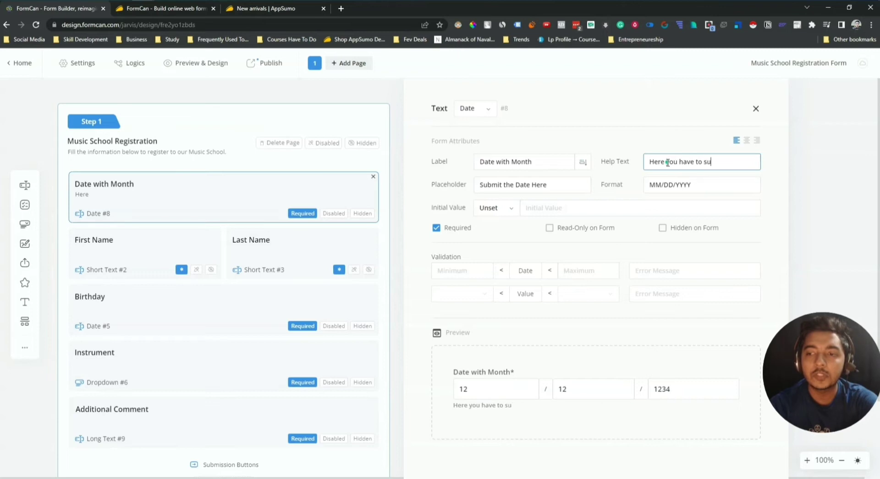
{"action": "type", "text": "bmit your dat"}
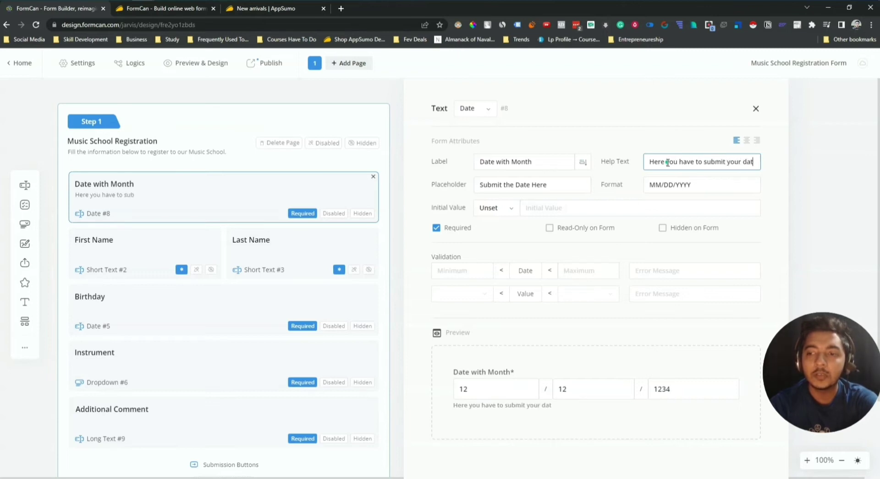
{"action": "type", "text": "e"}
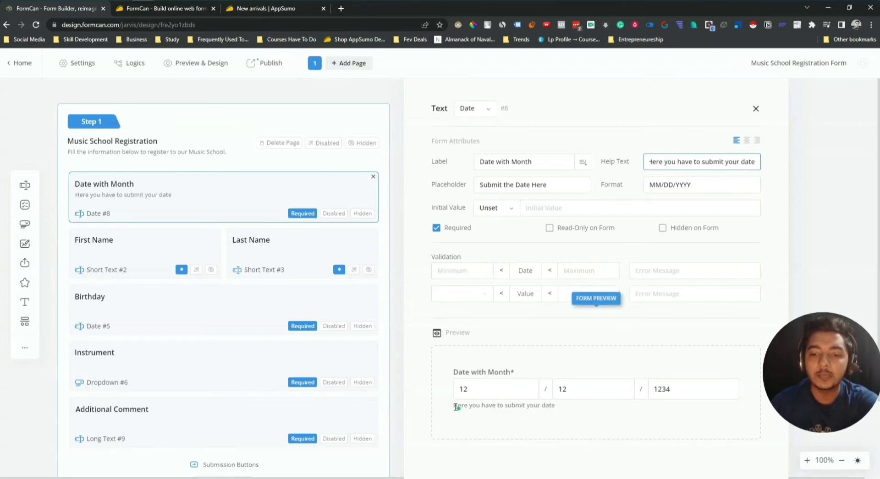
Step: Check the help text in the form preview and review the date field's initial value options
{"action": "left_click_drag", "start_coordinate": [455, 406], "coordinate": [564, 410]}
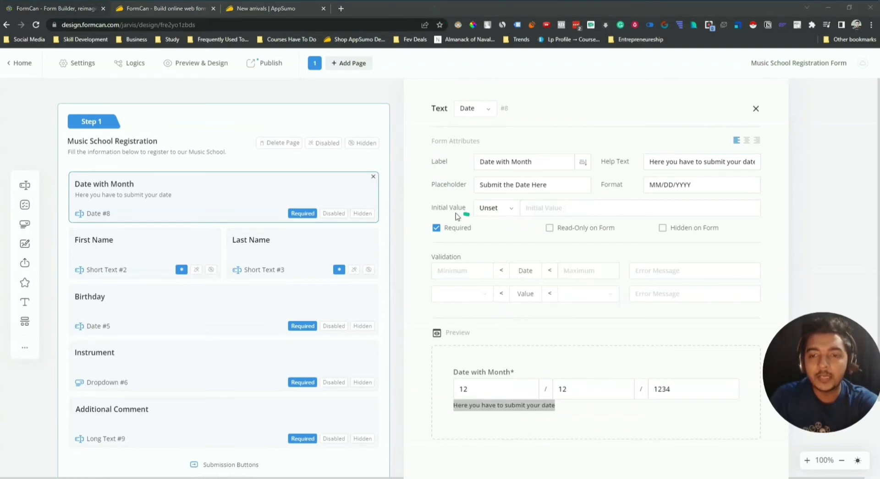
{"action": "left_click", "coordinate": [496, 208]}
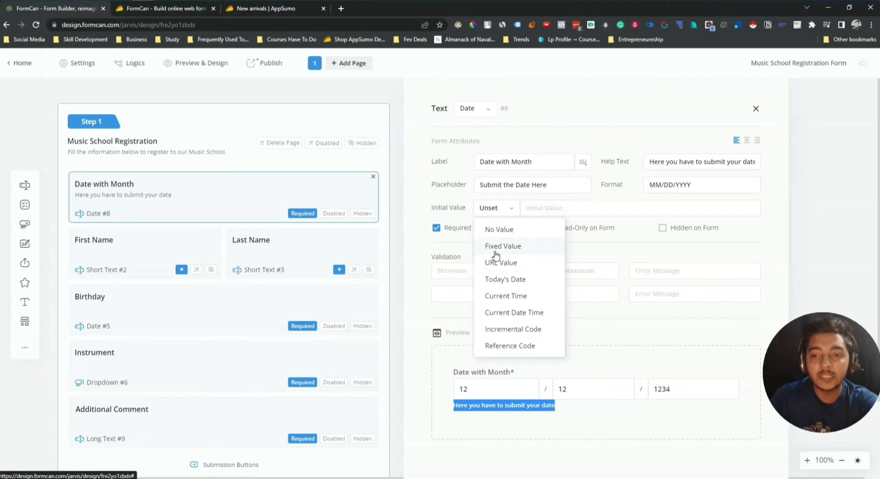
{"action": "left_click", "coordinate": [807, 215]}
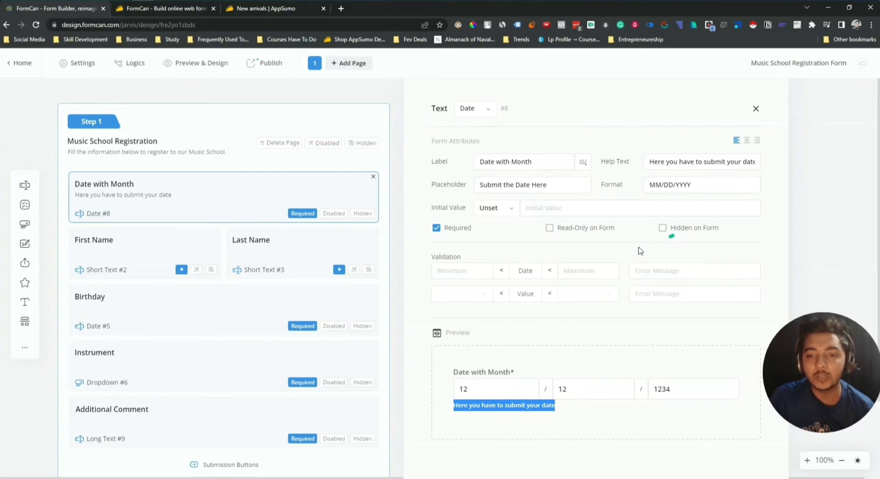
Step: Restrict the date field to dates between 2022-10-10 and 2022-10-20, with the error message "Date Expired"
{"action": "left_click", "coordinate": [453, 274]}
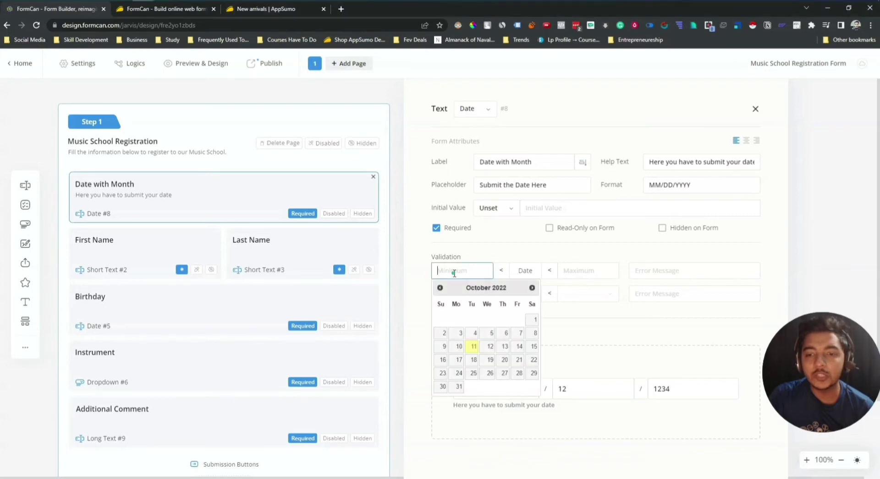
{"action": "left_click", "coordinate": [459, 348]}
{"action": "left_click", "coordinate": [566, 271]}
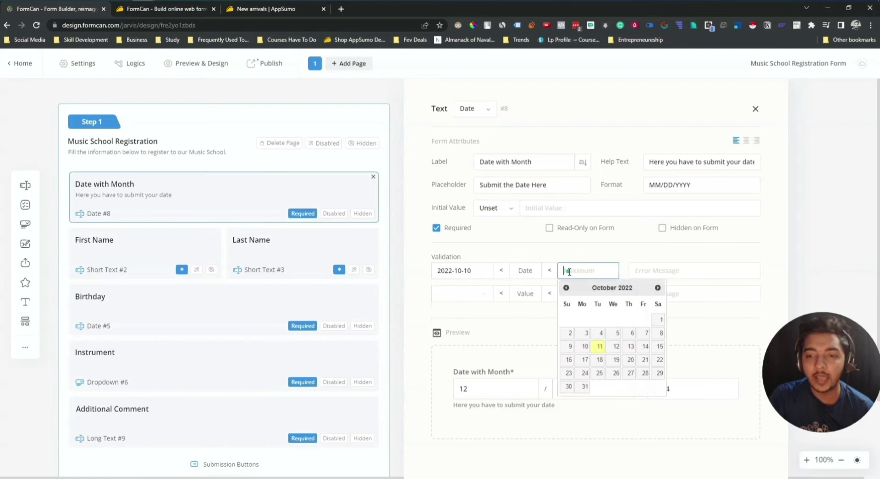
{"action": "left_click", "coordinate": [631, 362]}
{"action": "left_click", "coordinate": [672, 273]}
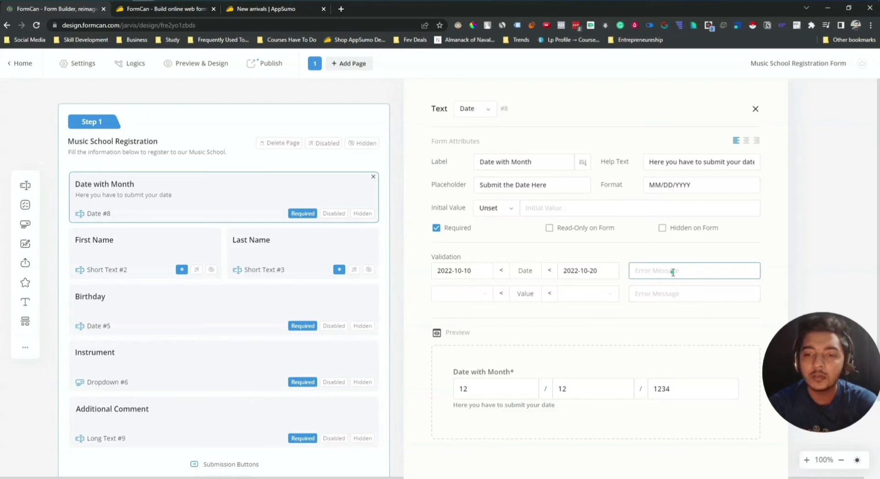
{"action": "type", "text": "Date Expired"}
Step: Add a value validation between the First Name and Last Name fields, with the error message "Sorry"
{"action": "left_click", "coordinate": [475, 294]}
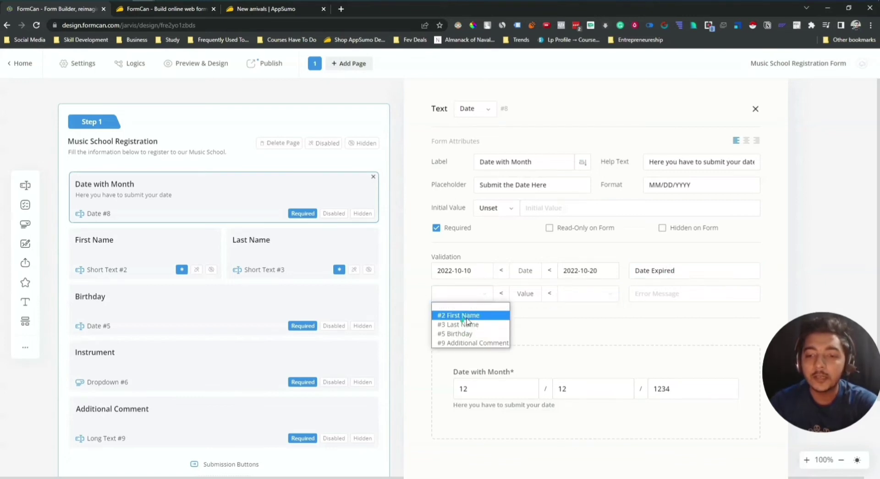
{"action": "left_click", "coordinate": [471, 317]}
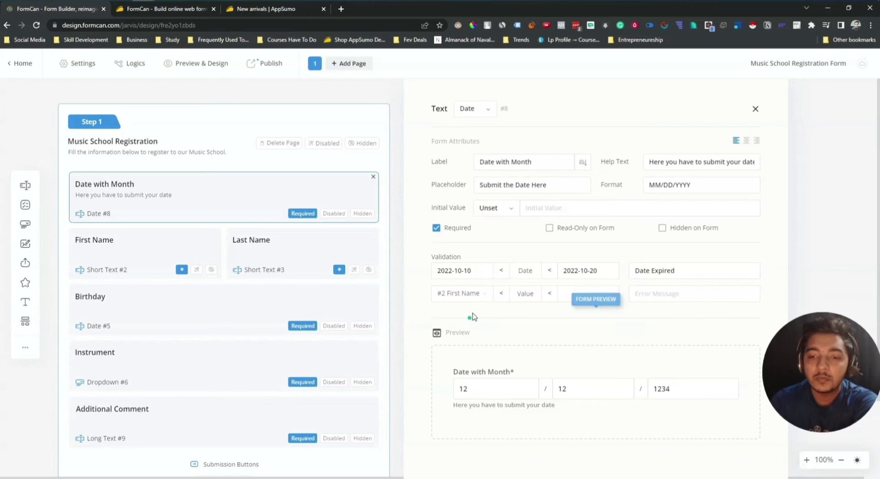
{"action": "left_click", "coordinate": [568, 294]}
{"action": "left_click", "coordinate": [584, 324]}
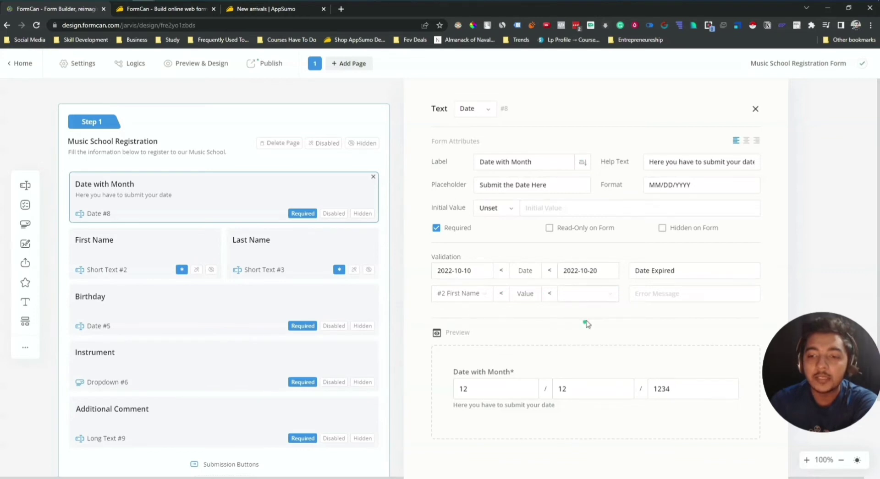
{"action": "left_click", "coordinate": [661, 298]}
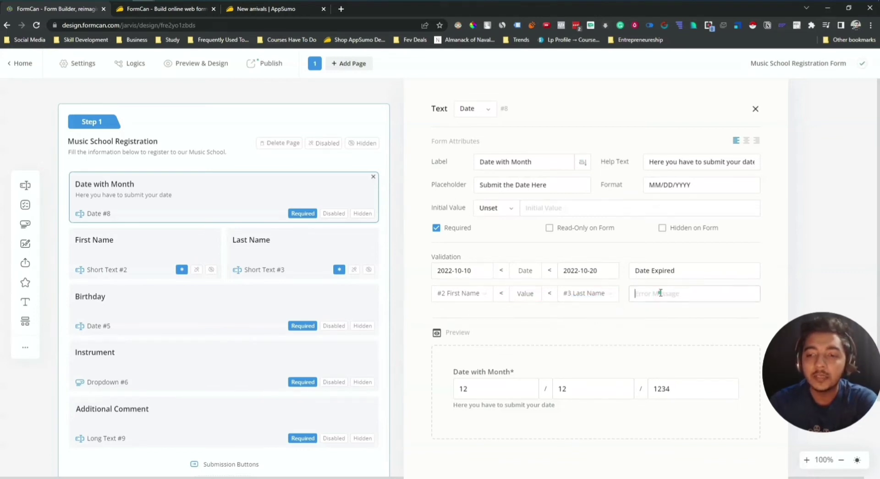
{"action": "left_click", "coordinate": [660, 293]}
{"action": "type", "text": "S"}
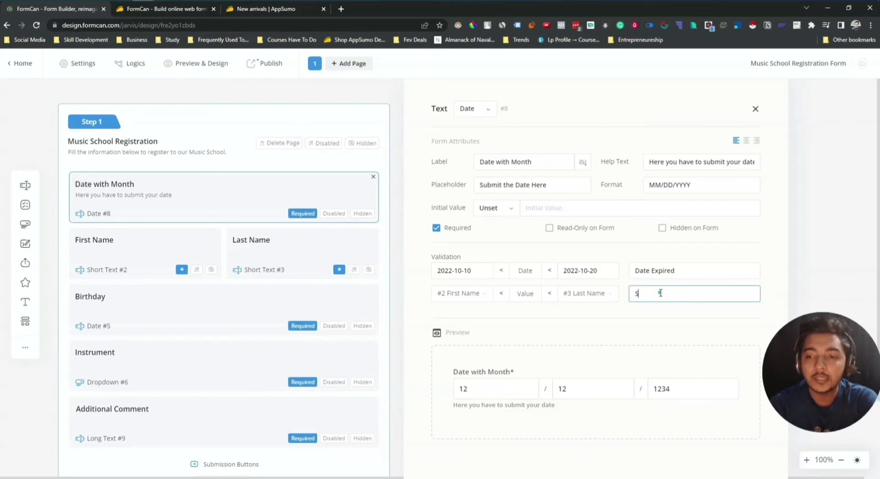
{"action": "type", "text": "orry"}
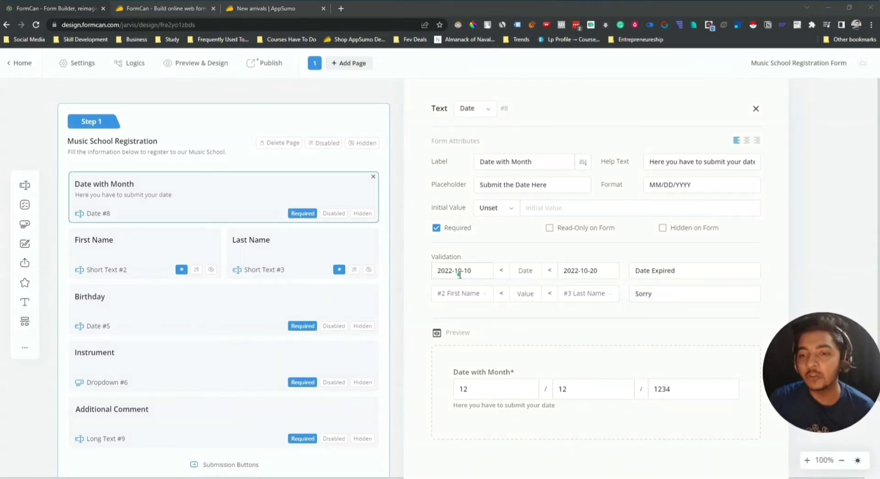
Step: Review the date validation's error message and the text types available for the date field
{"action": "left_click", "coordinate": [637, 271]}
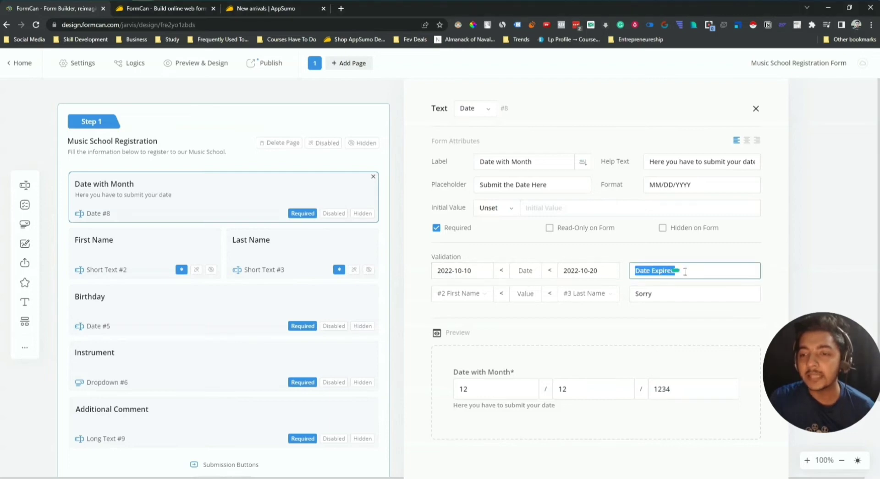
{"action": "left_click", "coordinate": [737, 255]}
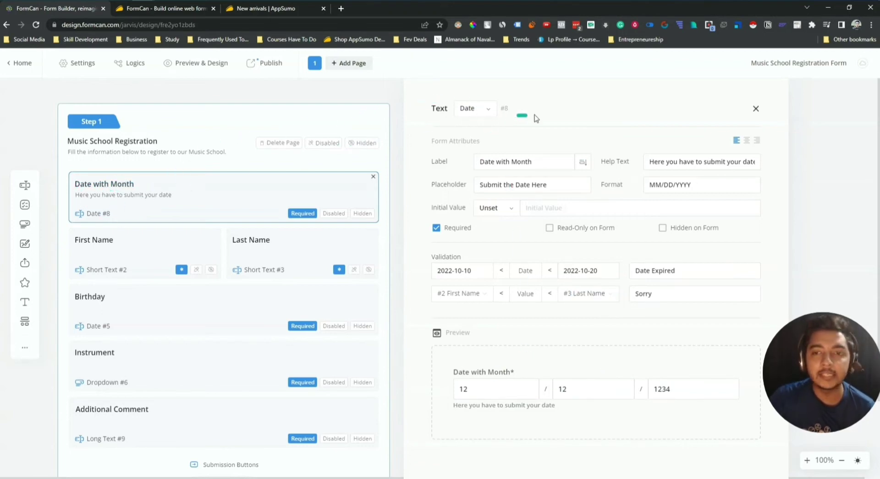
{"action": "left_click", "coordinate": [482, 113]}
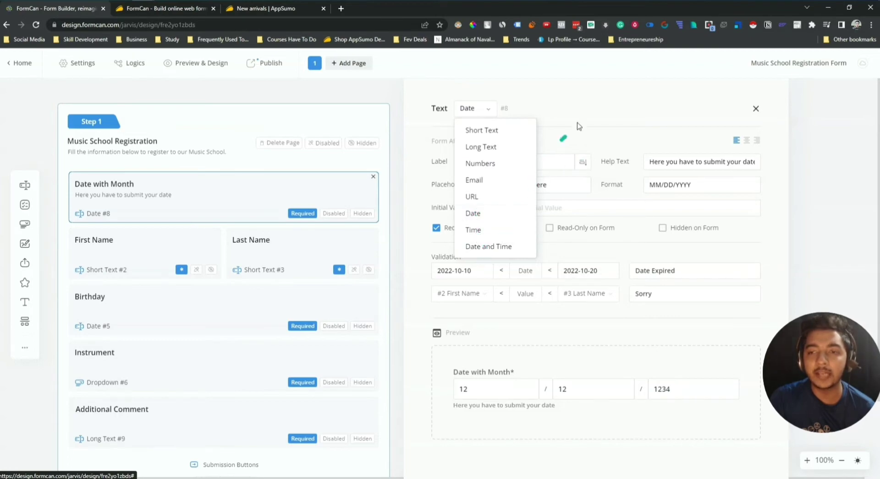
{"action": "left_click", "coordinate": [602, 101]}
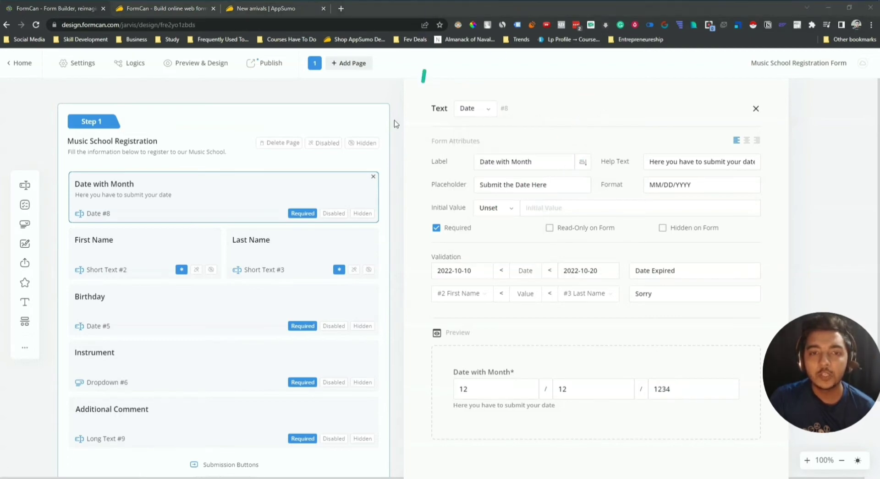
Step: Examine the settings of the name, Birthday and Instrument fields, including the instrument dropdown items, and close the field settings
{"action": "left_click", "coordinate": [136, 250]}
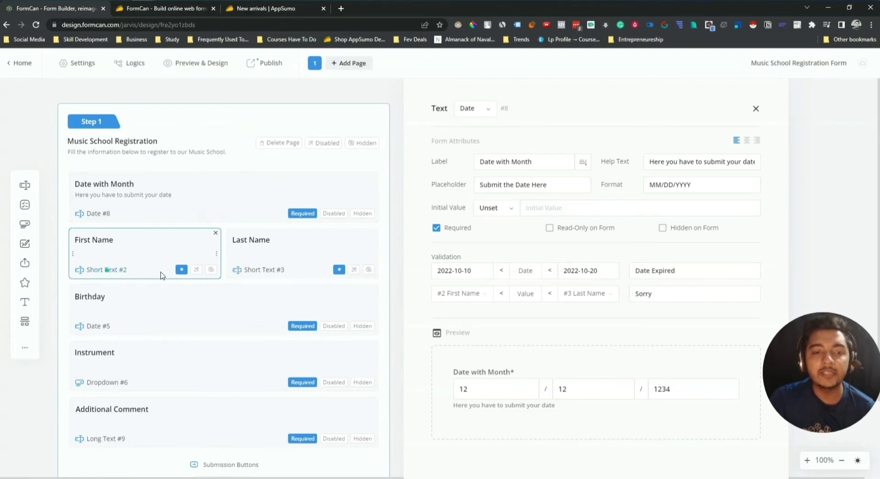
{"action": "left_click", "coordinate": [245, 274]}
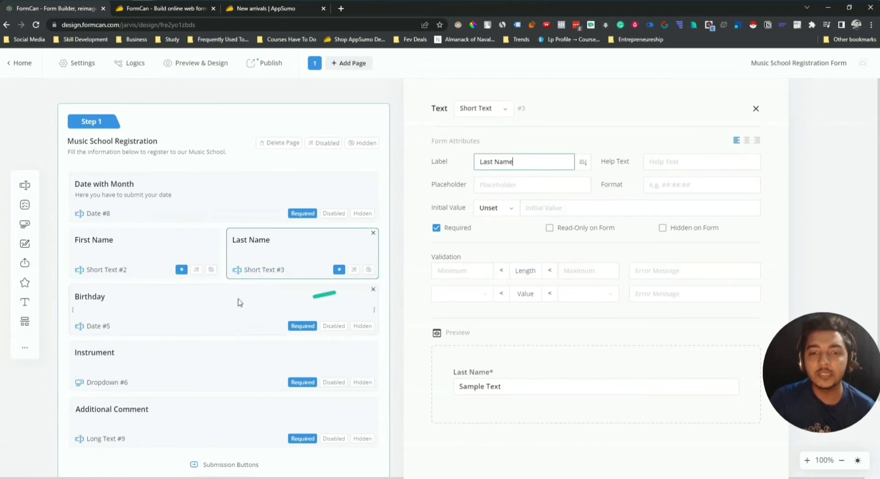
{"action": "left_click", "coordinate": [94, 326]}
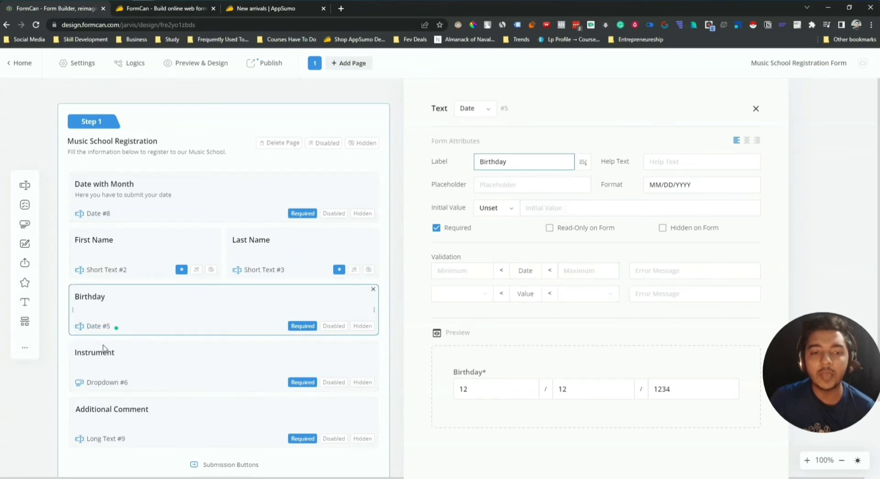
{"action": "left_click", "coordinate": [90, 387]}
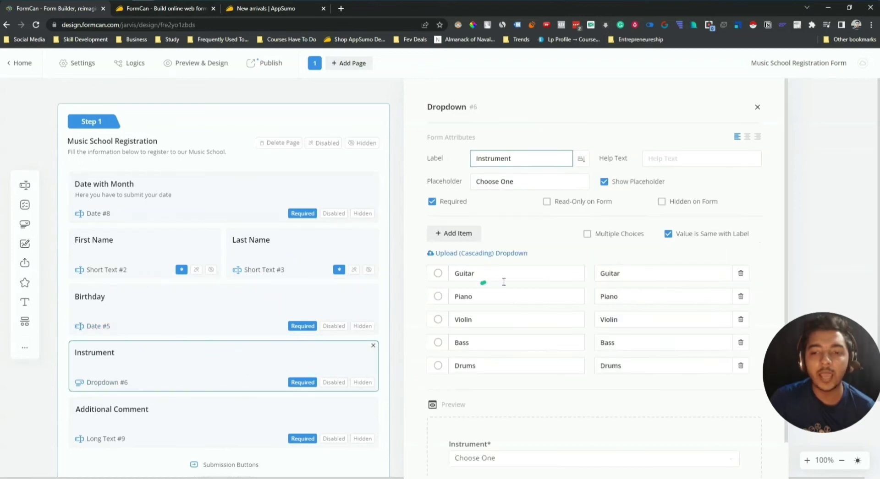
{"action": "scroll", "coordinate": [481, 281], "scroll_direction": "down", "scroll_amount": 2}
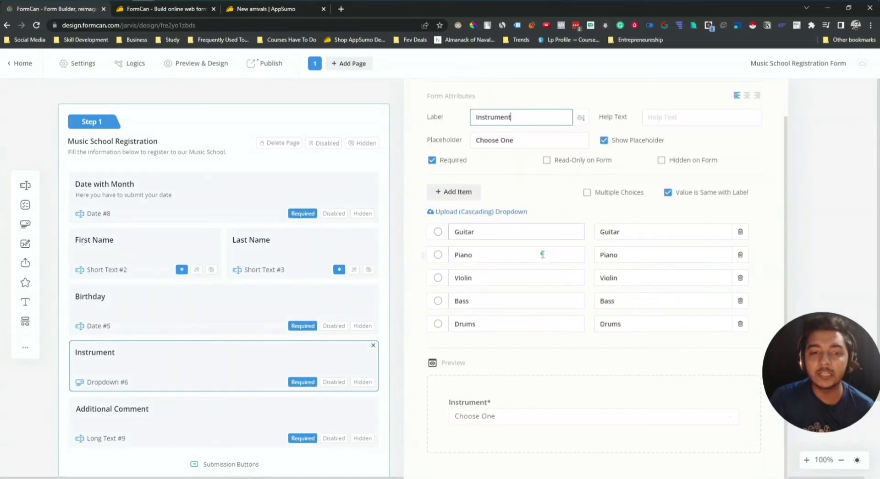
{"action": "scroll", "coordinate": [198, 378], "scroll_direction": "down", "scroll_amount": 2}
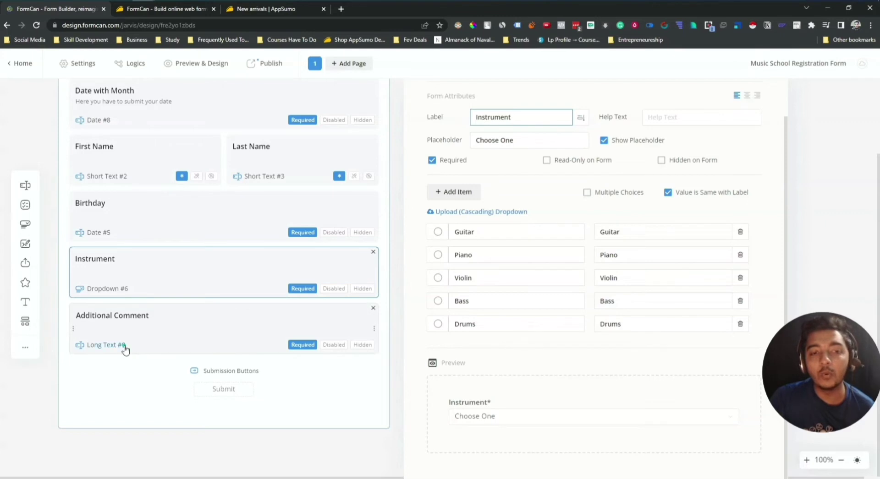
{"action": "scroll", "coordinate": [142, 321], "scroll_direction": "up", "scroll_amount": 2}
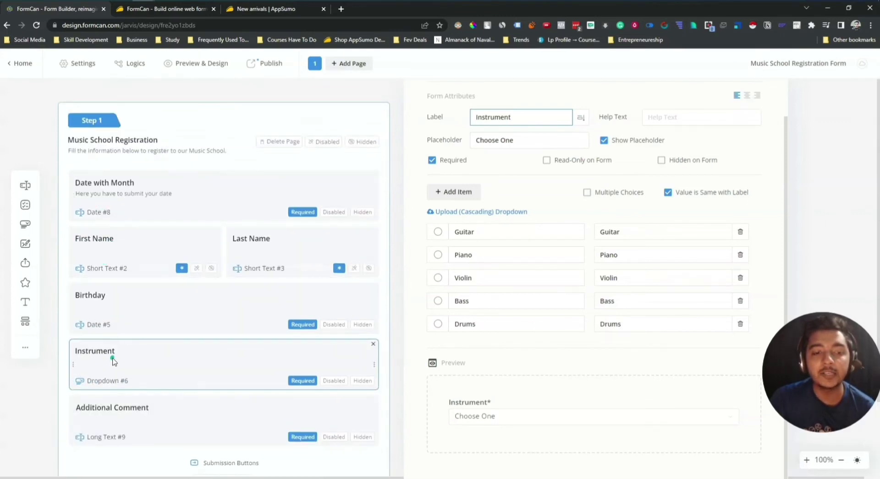
{"action": "scroll", "coordinate": [113, 362], "scroll_direction": "down", "scroll_amount": 1}
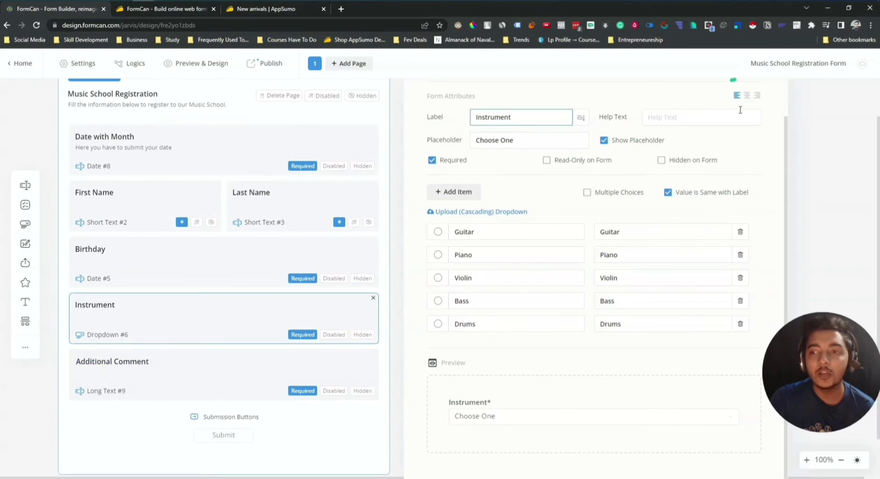
{"action": "scroll", "coordinate": [740, 109], "scroll_direction": "up", "scroll_amount": 1}
{"action": "left_click", "coordinate": [756, 107]}
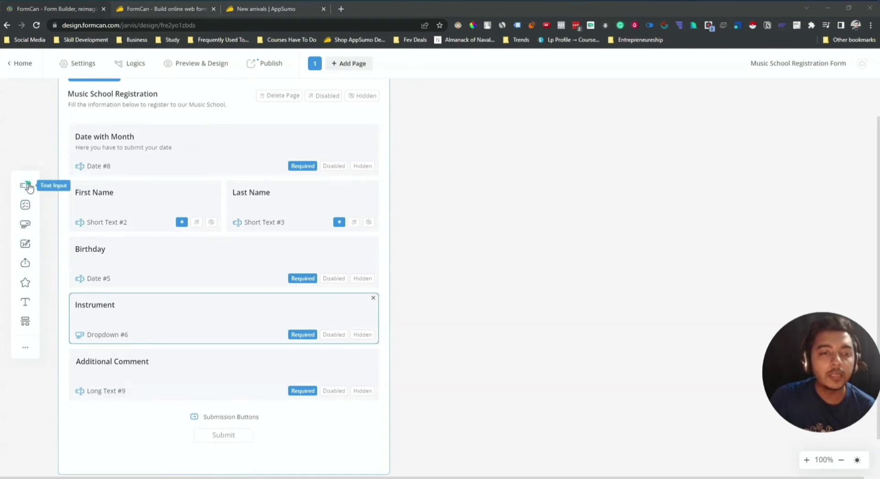
Step: Add a choice field to the form and place it below the Additional Comment field
{"action": "left_click", "coordinate": [25, 208]}
{"action": "scroll", "coordinate": [141, 384], "scroll_direction": "down", "scroll_amount": 1}
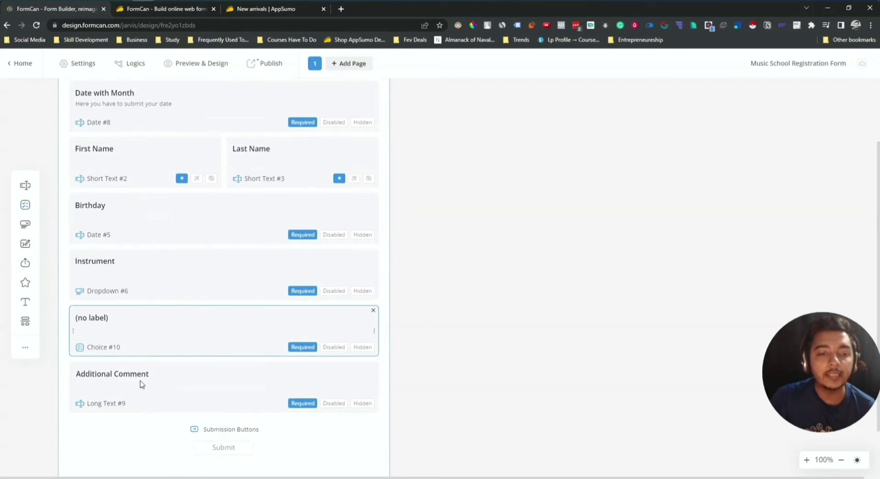
{"action": "left_click_drag", "start_coordinate": [139, 327], "coordinate": [137, 394]}
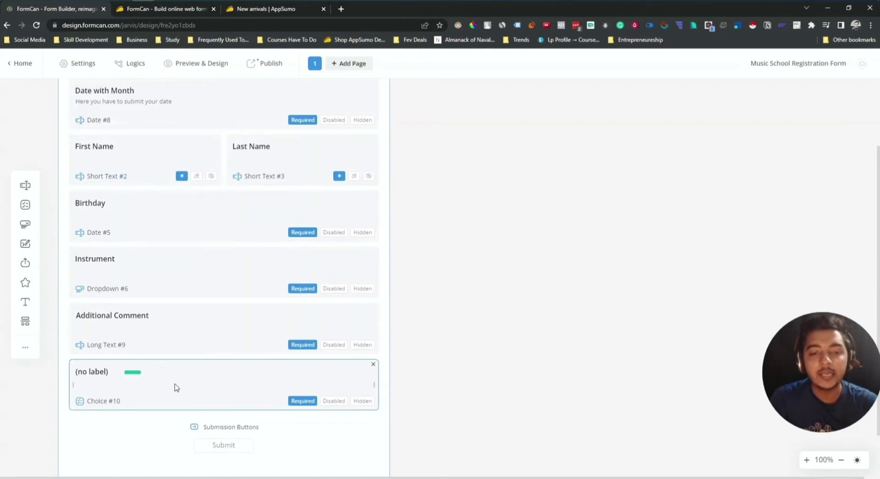
Step: Open the new choice field's settings and label it "Questins Here"
{"action": "left_click", "coordinate": [82, 407]}
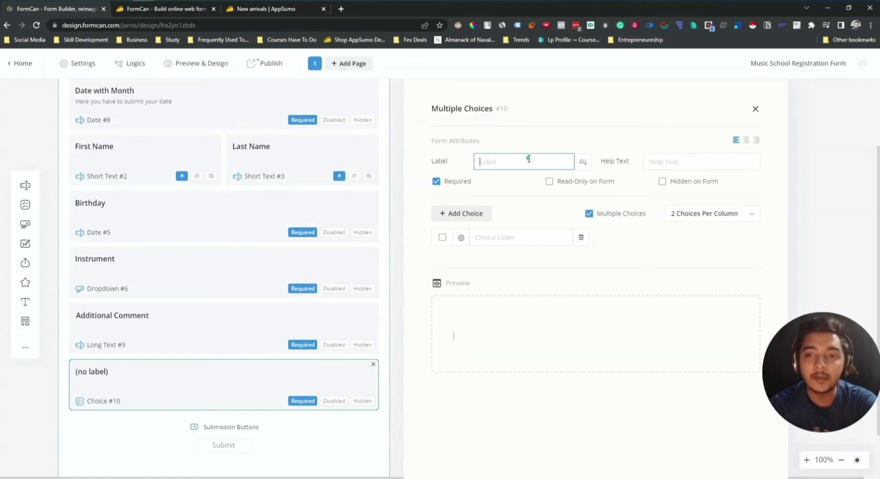
{"action": "type", "text": "L"}
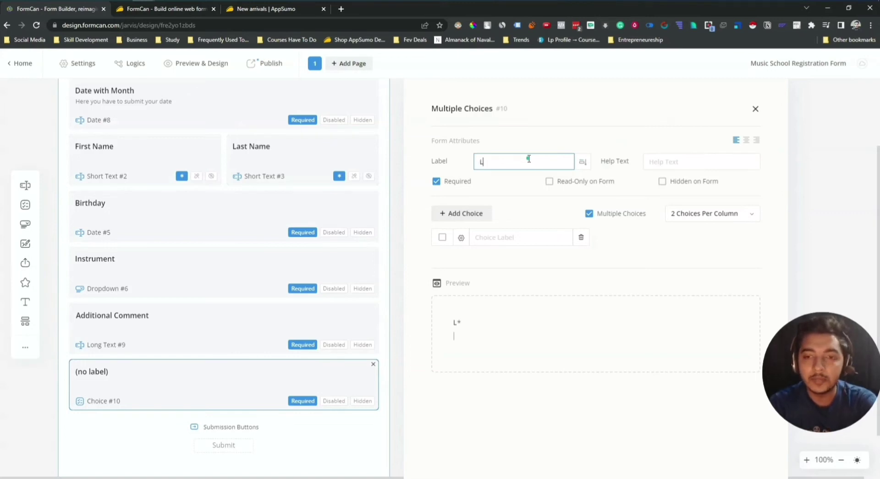
{"action": "type", "text": "e"}
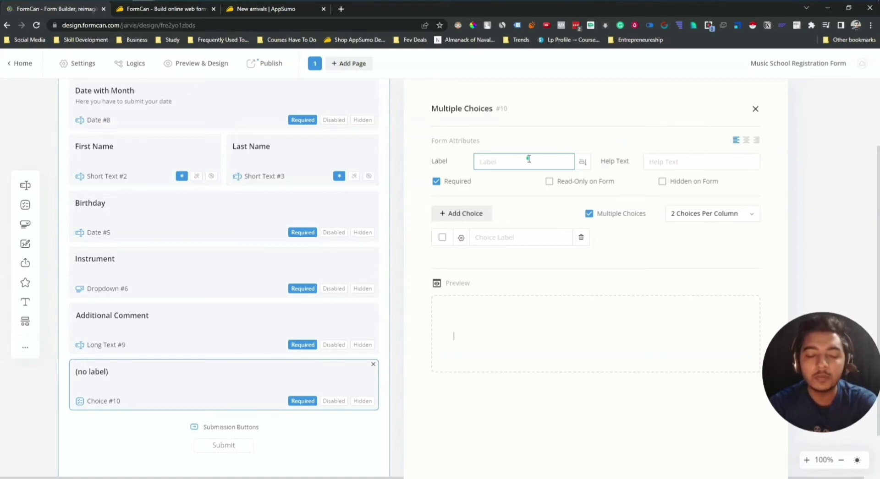
{"action": "type", "text": "Ques"}
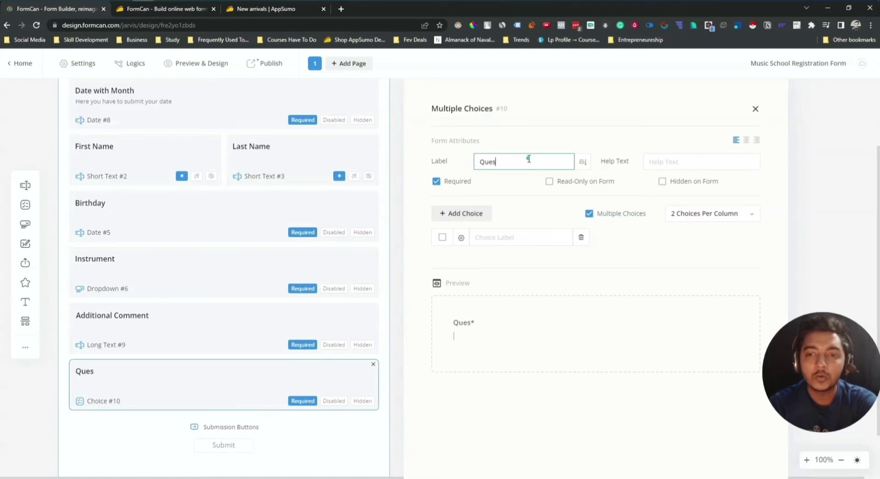
{"action": "type", "text": "tins her"}
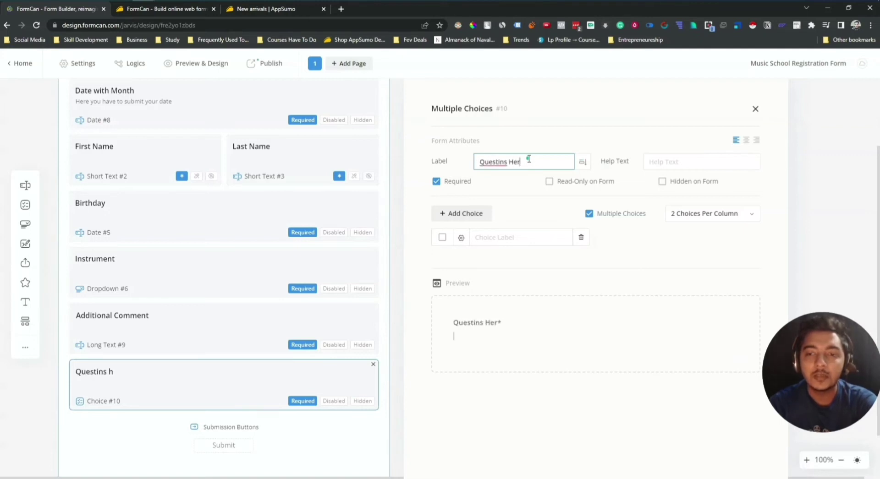
{"action": "type", "text": "e"}
Step: Set the choice field's help text to "Please answer carefully" and add a second choice
{"action": "left_click", "coordinate": [663, 164]}
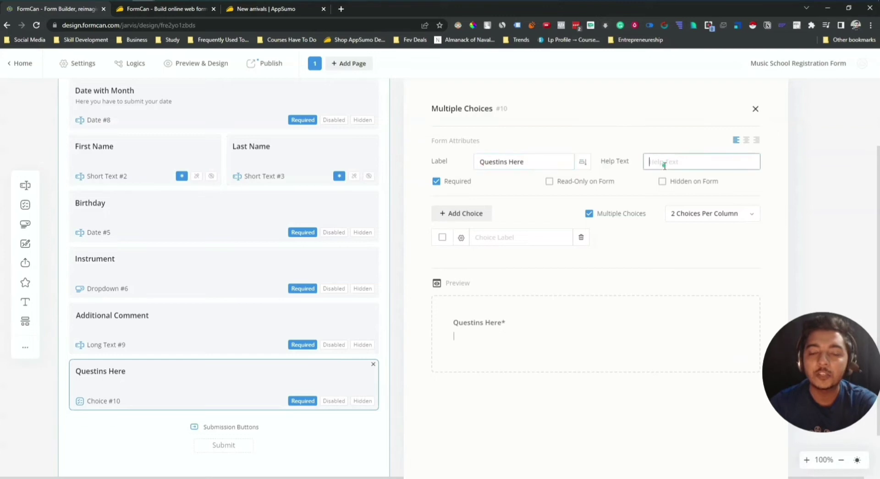
{"action": "type", "text": "O"}
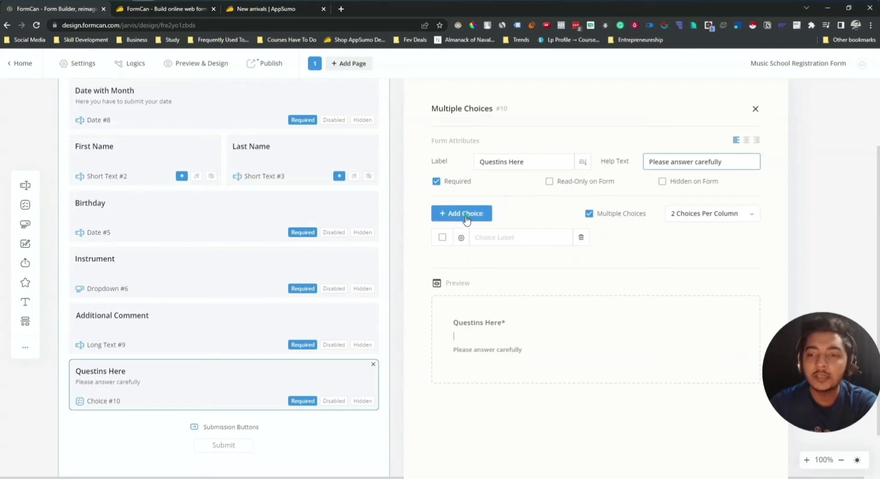
{"action": "left_click", "coordinate": [482, 219]}
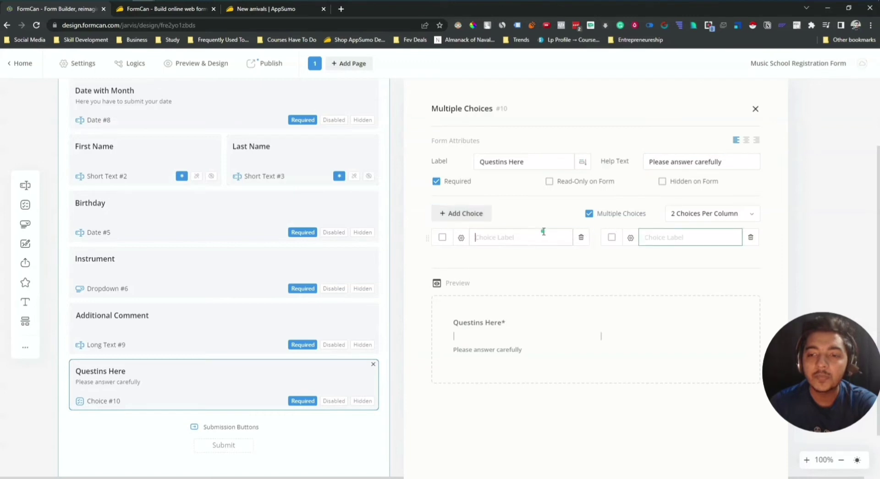
Step: Label the two existing choices "Choice 1" and "Choice 2" and add a third choice labelled "Choice 3"
{"action": "left_click", "coordinate": [488, 229]}
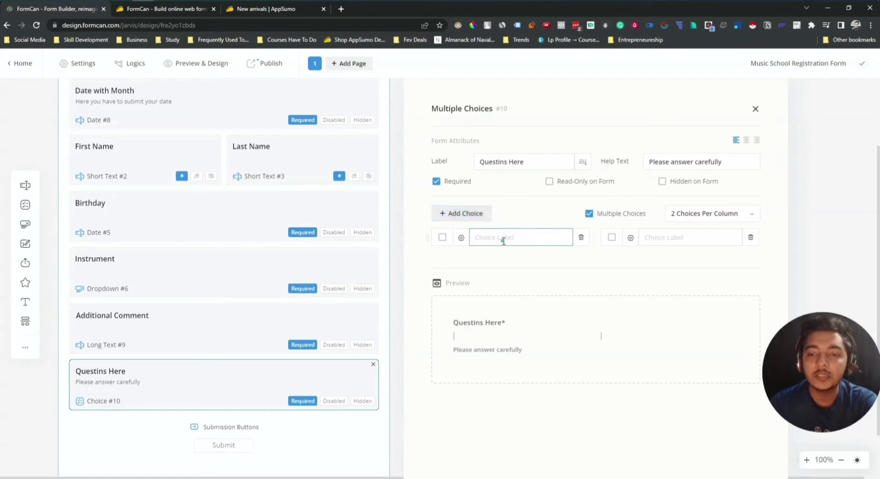
{"action": "type", "text": "Choice 1"}
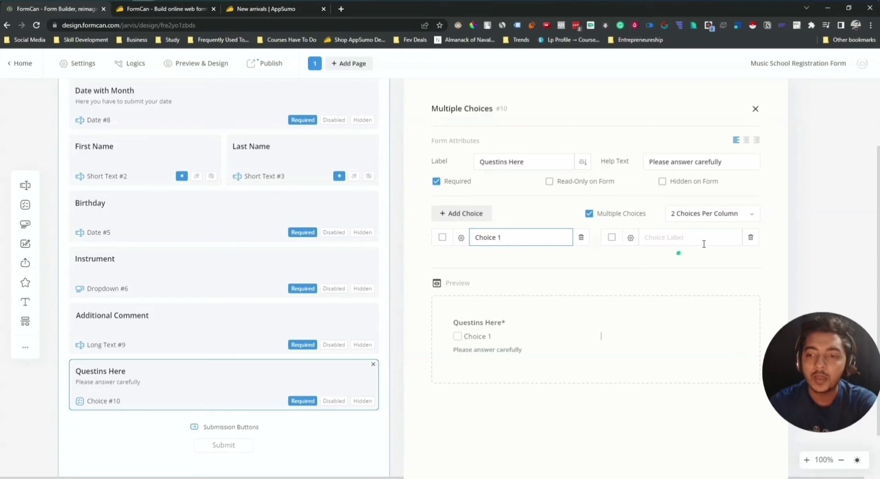
{"action": "left_click", "coordinate": [701, 238]}
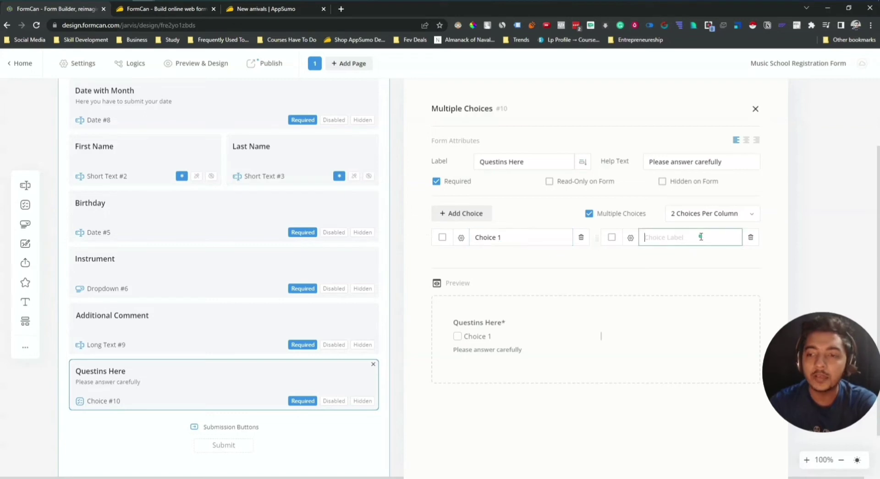
{"action": "type", "text": "Choice 2"}
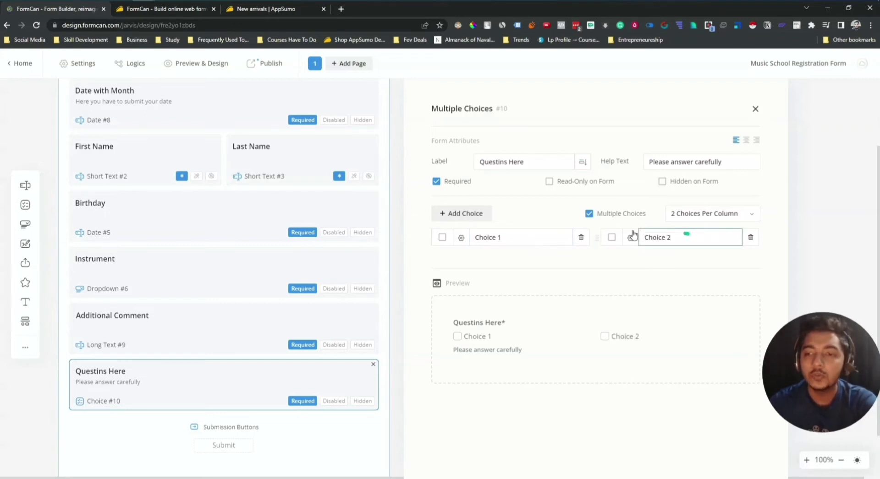
{"action": "left_click", "coordinate": [479, 213]}
{"action": "left_click", "coordinate": [481, 260]}
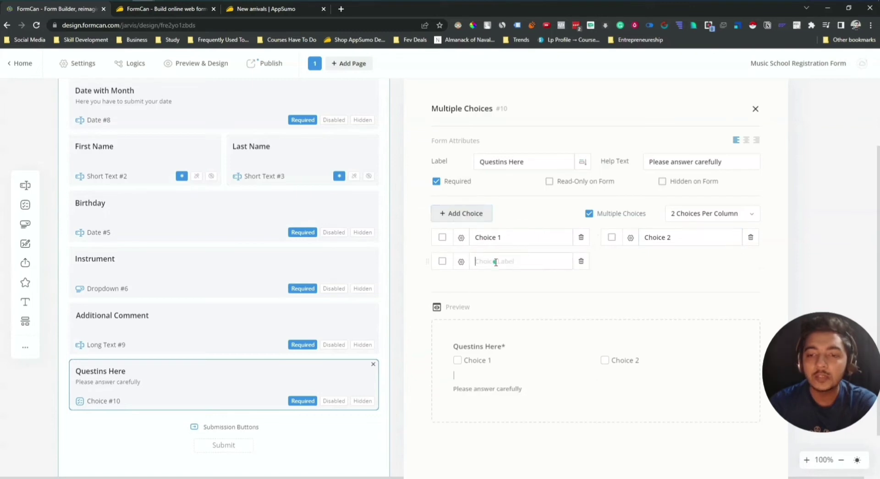
{"action": "type", "text": "Choice 3"}
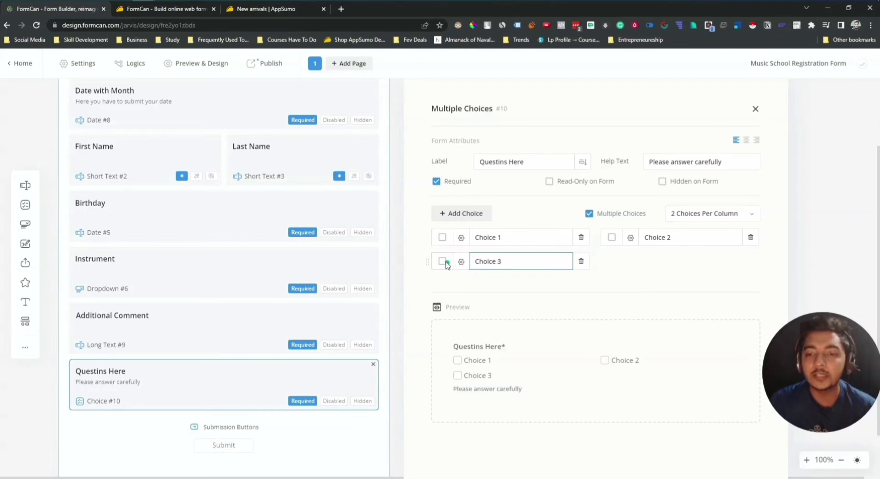
Step: Preselect Choice 3 by default and mark it as the "None to All" choice
{"action": "left_click", "coordinate": [443, 262]}
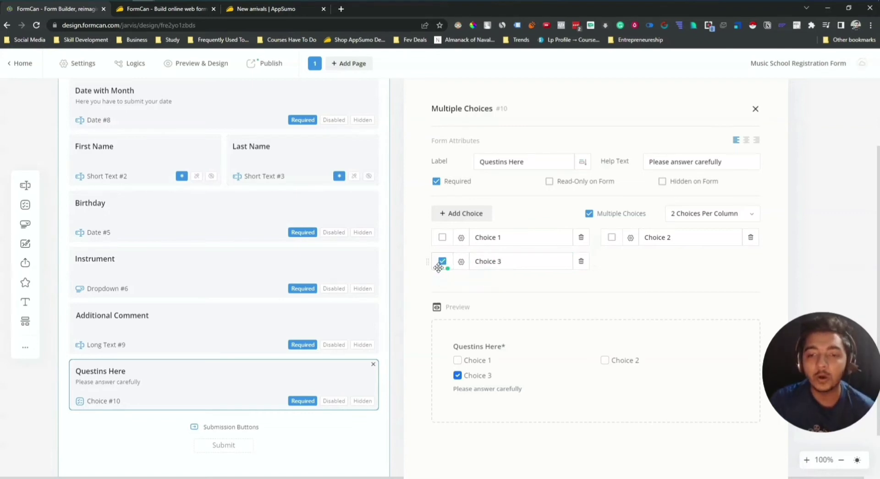
{"action": "left_click", "coordinate": [461, 264]}
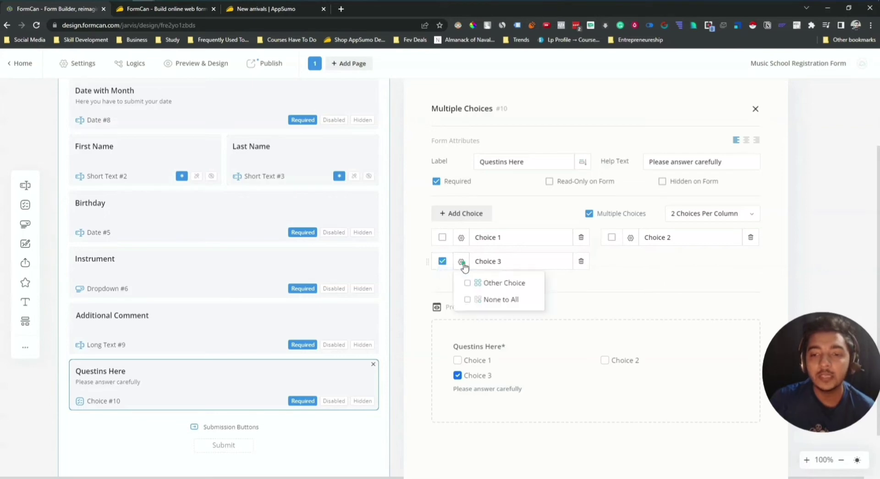
{"action": "left_click", "coordinate": [504, 300]}
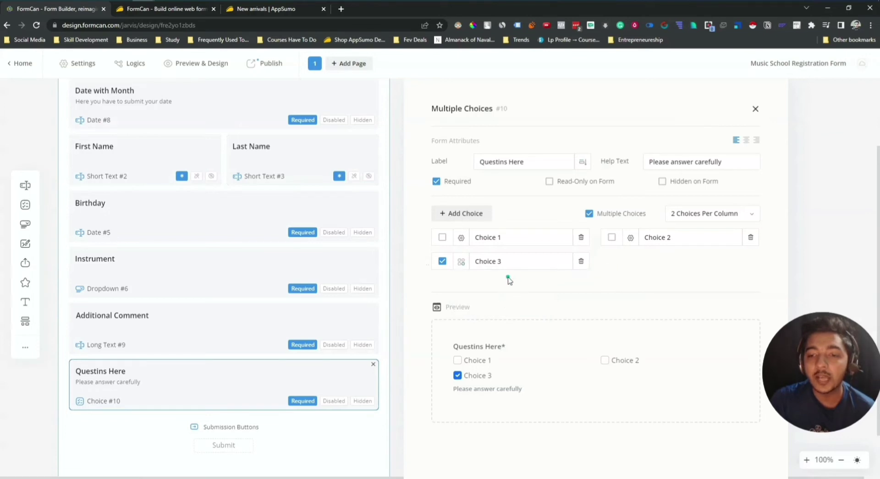
{"action": "left_click", "coordinate": [458, 263]}
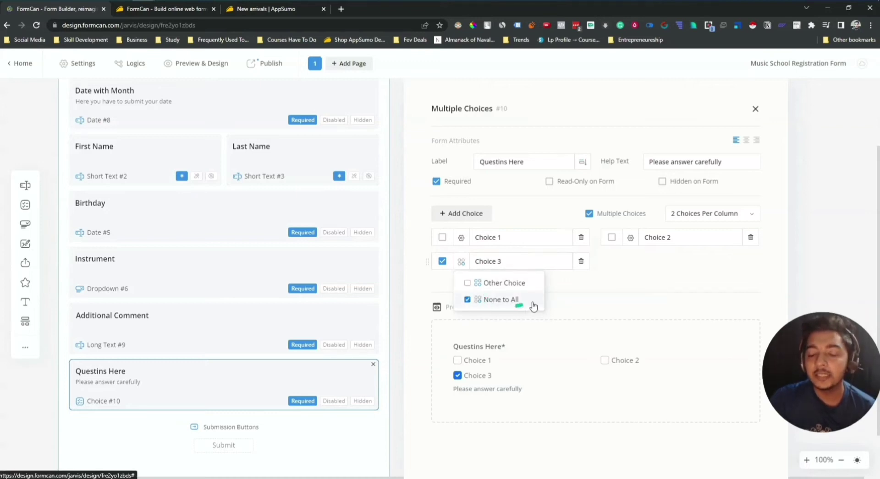
{"action": "left_click", "coordinate": [577, 293]}
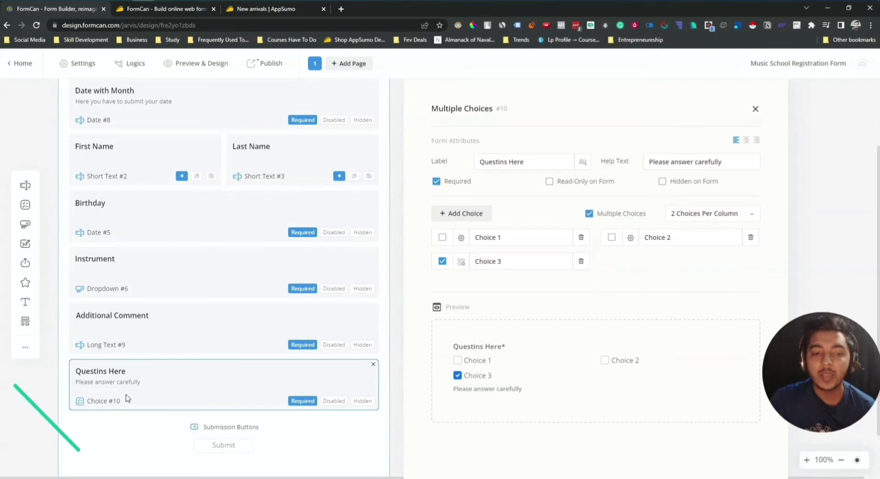
Step: Add a signature field below the choice question and review its label, sign methods, pad height and preview
{"action": "left_click", "coordinate": [26, 246]}
{"action": "scroll", "coordinate": [119, 325], "scroll_direction": "down", "scroll_amount": 3}
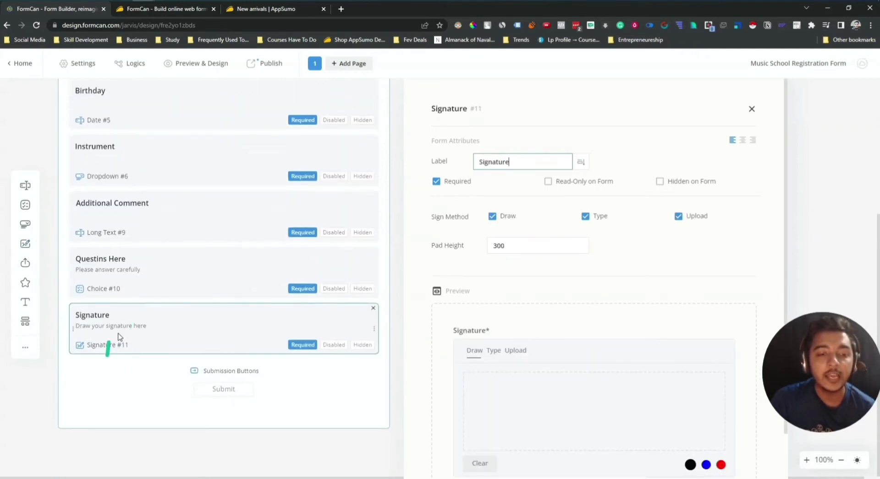
{"action": "left_click", "coordinate": [90, 351]}
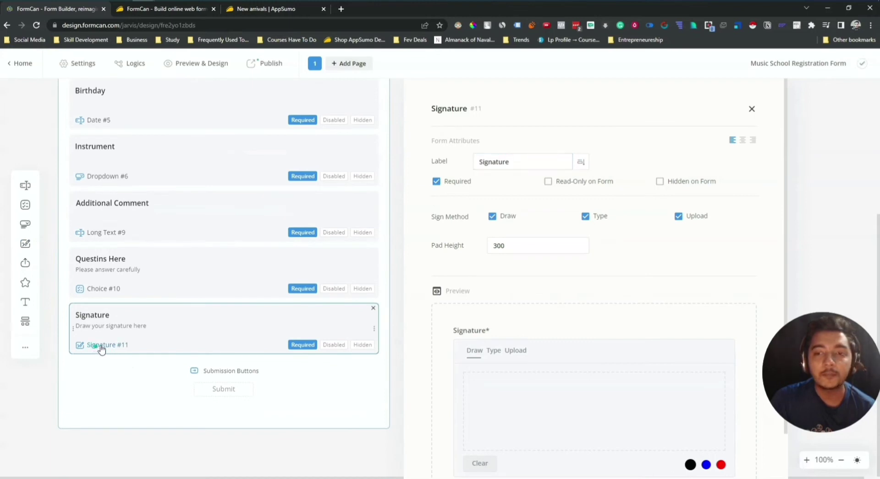
{"action": "left_click", "coordinate": [507, 163]}
{"action": "left_click_drag", "start_coordinate": [507, 162], "coordinate": [478, 179]}
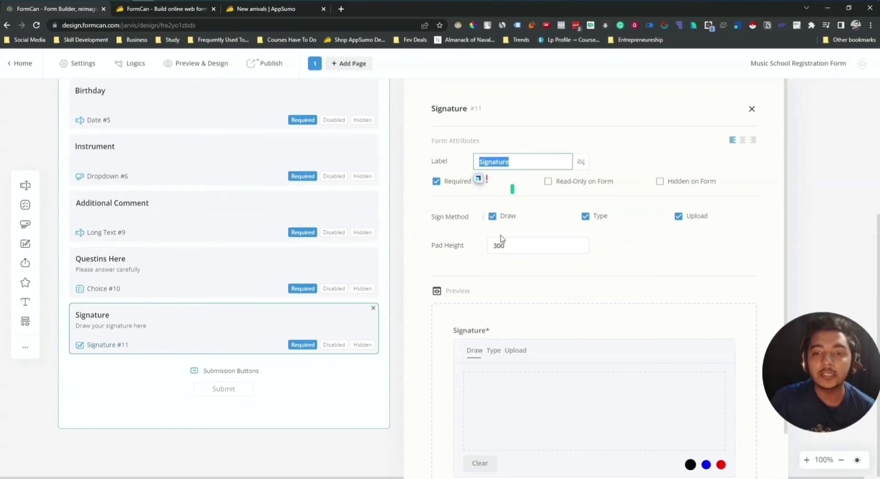
{"action": "scroll", "coordinate": [573, 241], "scroll_direction": "down", "scroll_amount": 1}
{"action": "scroll", "coordinate": [592, 241], "scroll_direction": "up", "scroll_amount": 1}
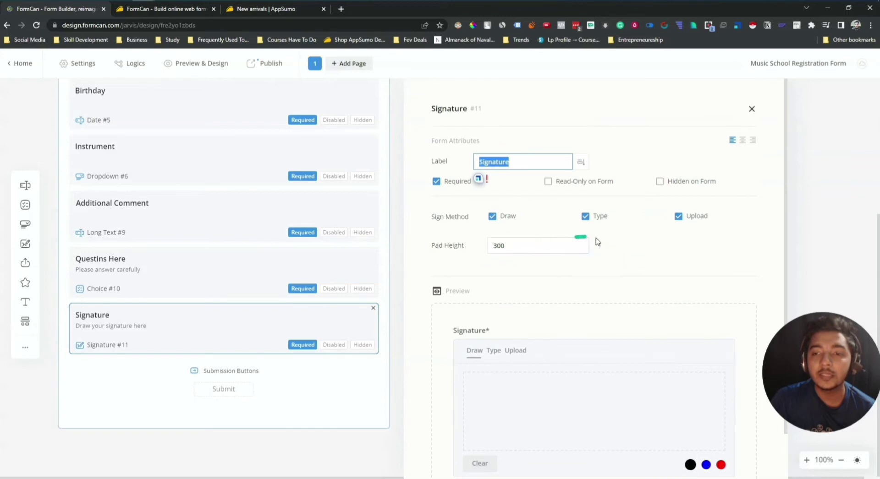
{"action": "scroll", "coordinate": [506, 407], "scroll_direction": "down", "scroll_amount": 1}
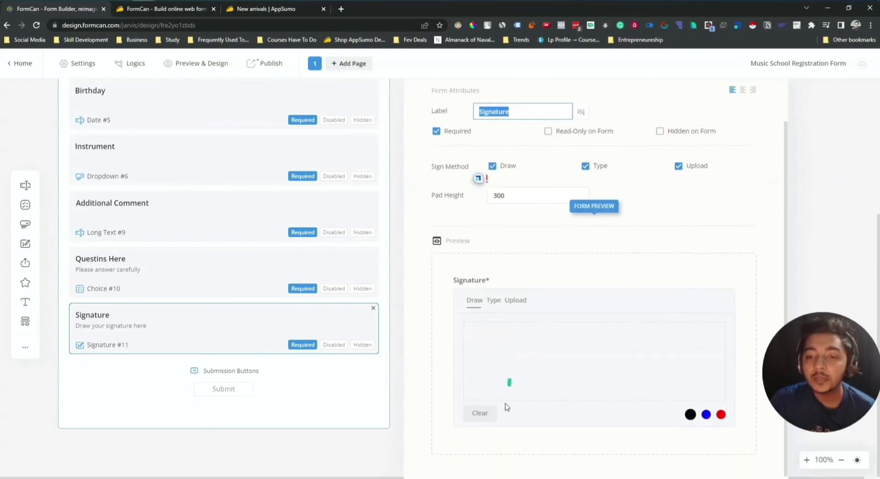
Step: Add a file upload field and a description text field below the signature field
{"action": "left_click", "coordinate": [29, 268]}
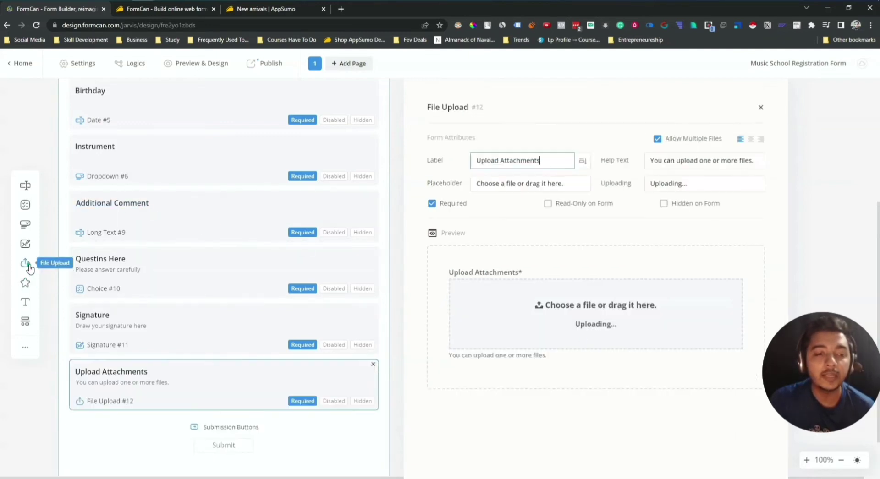
{"action": "left_click", "coordinate": [123, 336]}
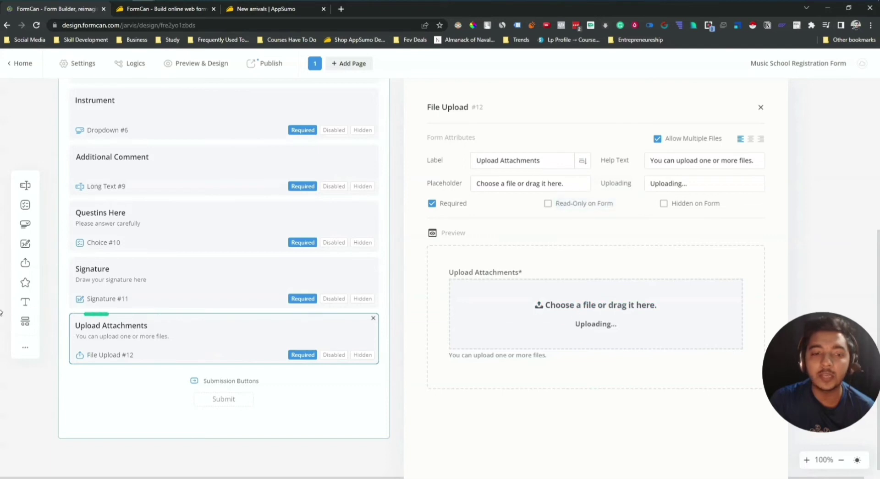
{"action": "left_click", "coordinate": [25, 307]}
{"action": "left_click", "coordinate": [501, 188]}
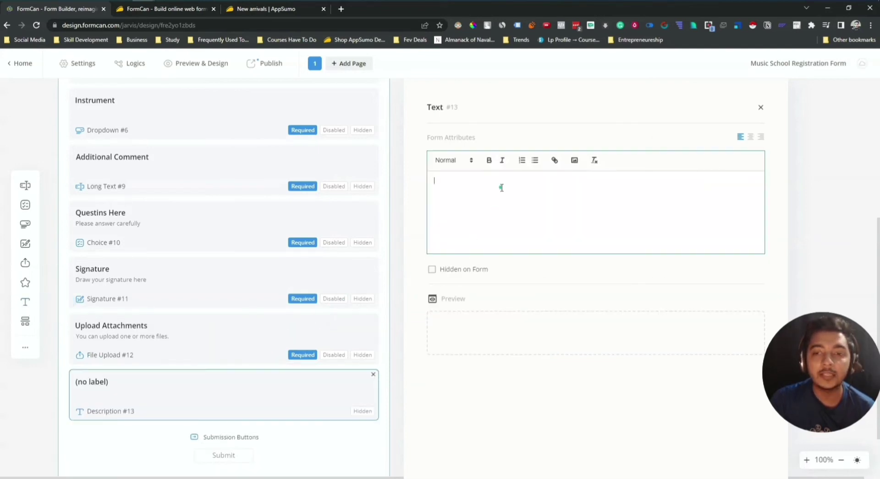
Step: Copy the introductory paragraphs, from "Launching surveys" to "Say hello to FormCan.", on the AppSumo page into the form's description field
{"action": "left_click", "coordinate": [133, 13]}
{"action": "scroll", "coordinate": [133, 179], "scroll_direction": "down", "scroll_amount": 4}
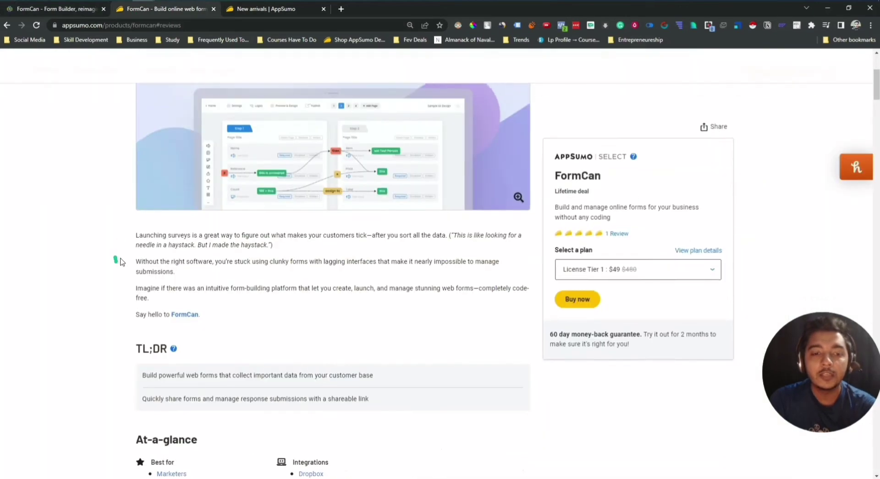
{"action": "left_click_drag", "start_coordinate": [134, 235], "coordinate": [237, 312]}
{"action": "right_click", "coordinate": [230, 286]}
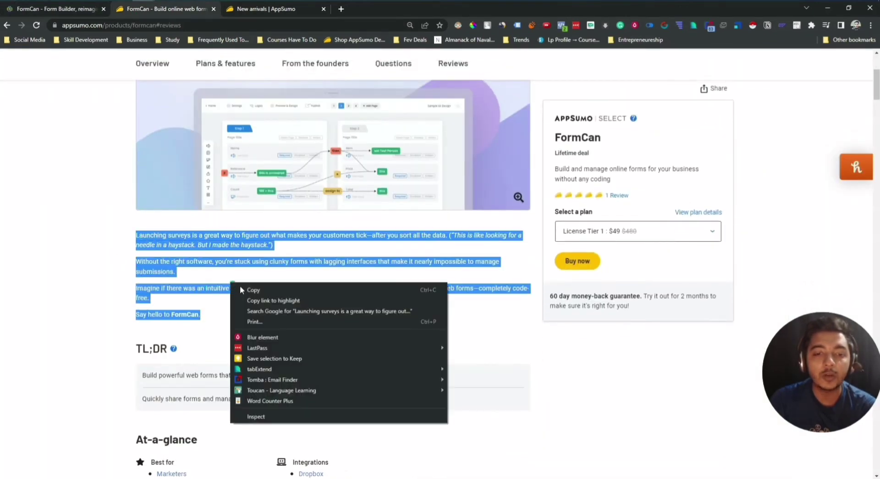
{"action": "left_click", "coordinate": [256, 290]}
{"action": "left_click", "coordinate": [55, 9]}
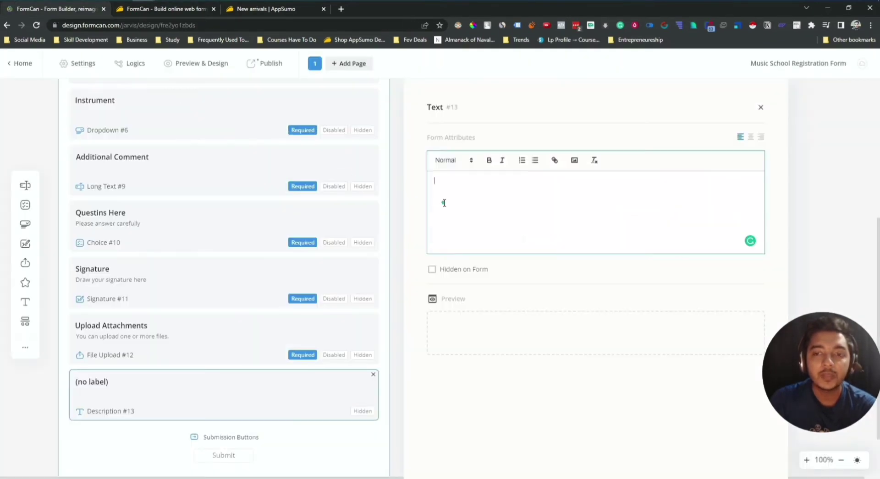
{"action": "key", "text": "ctrl+v"}
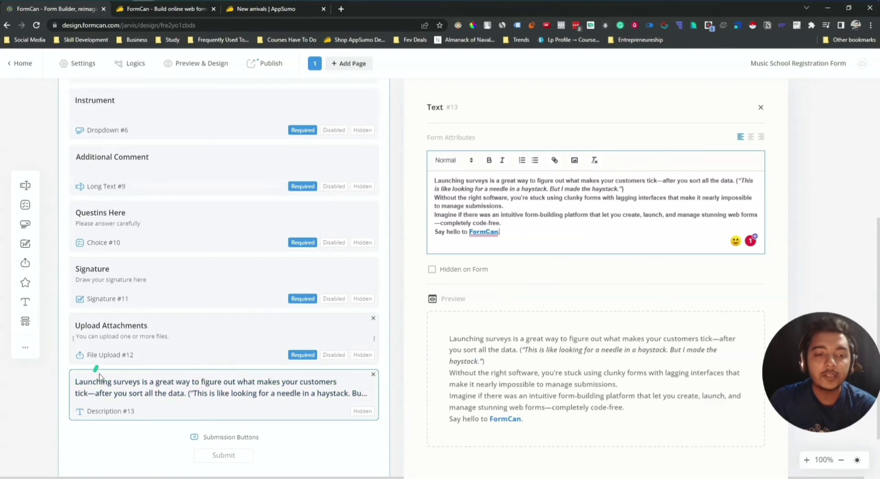
Step: Add a section break below the description field and delete it
{"action": "left_click", "coordinate": [25, 323]}
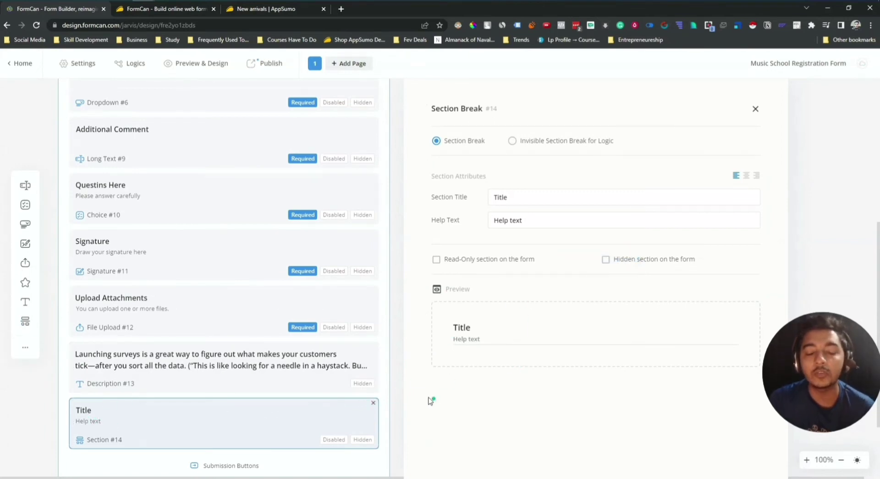
{"action": "scroll", "coordinate": [356, 387], "scroll_direction": "down", "scroll_amount": 1}
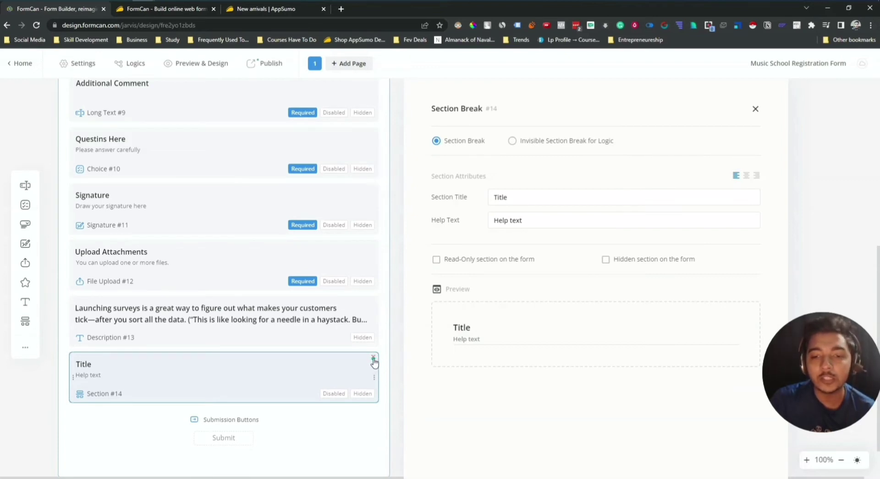
{"action": "left_click", "coordinate": [373, 358]}
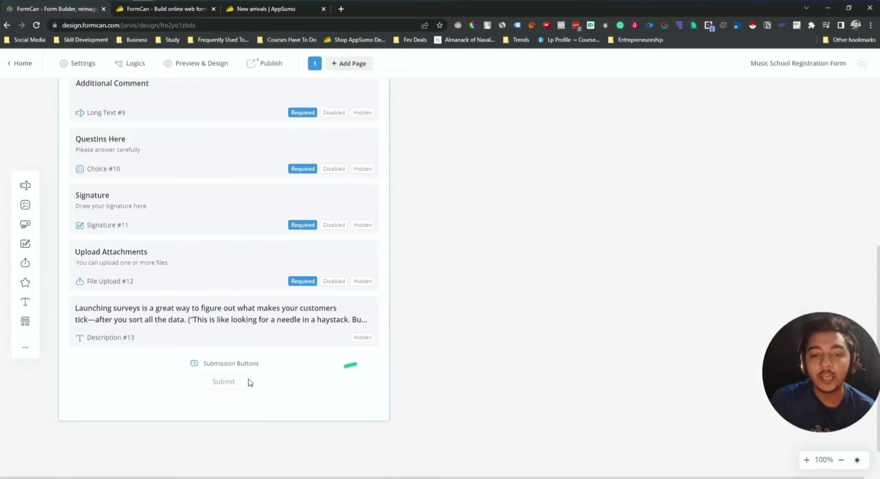
Step: Add a video field at the end of the form and label it "Watch the Video"
{"action": "left_click", "coordinate": [24, 352]}
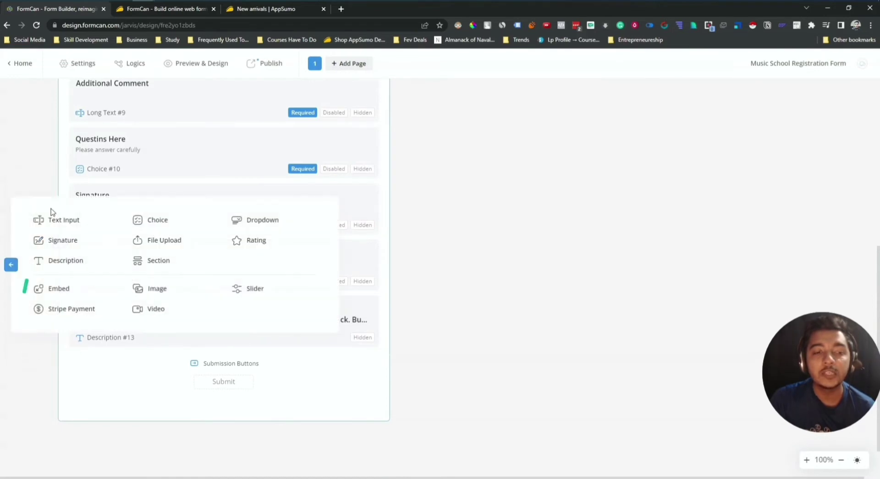
{"action": "left_click", "coordinate": [156, 310]}
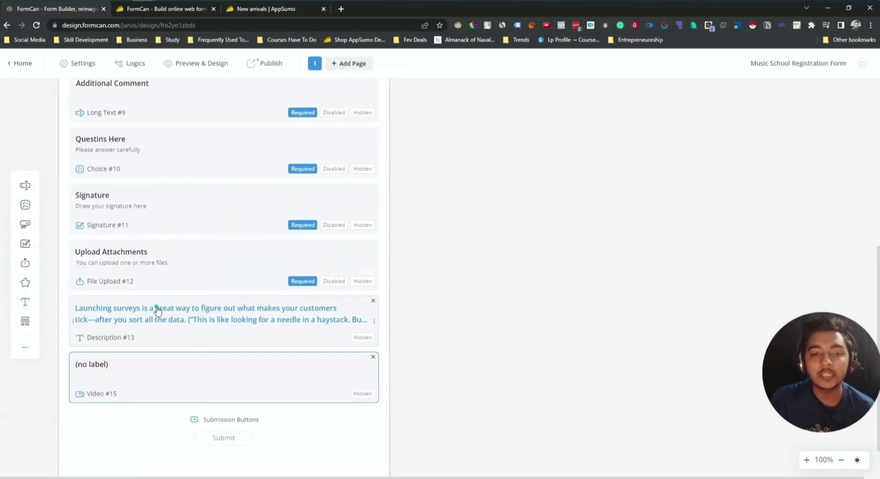
{"action": "left_click", "coordinate": [102, 397]}
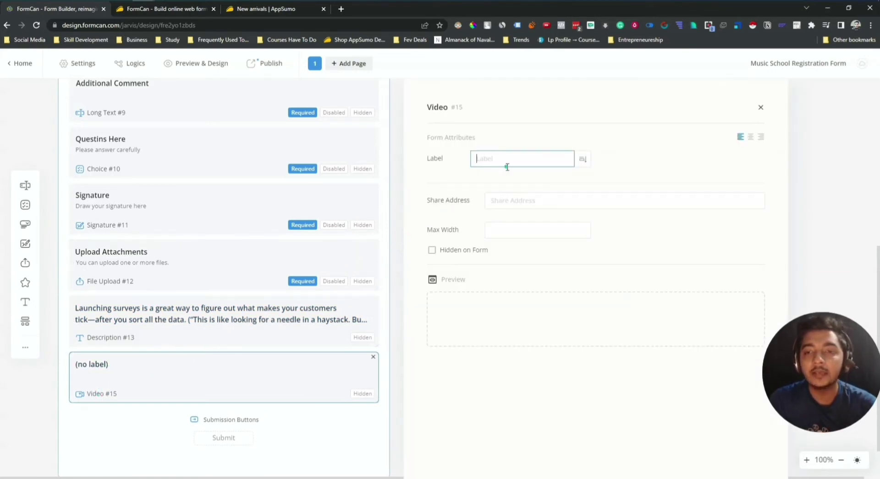
{"action": "type", "text": "Wat"}
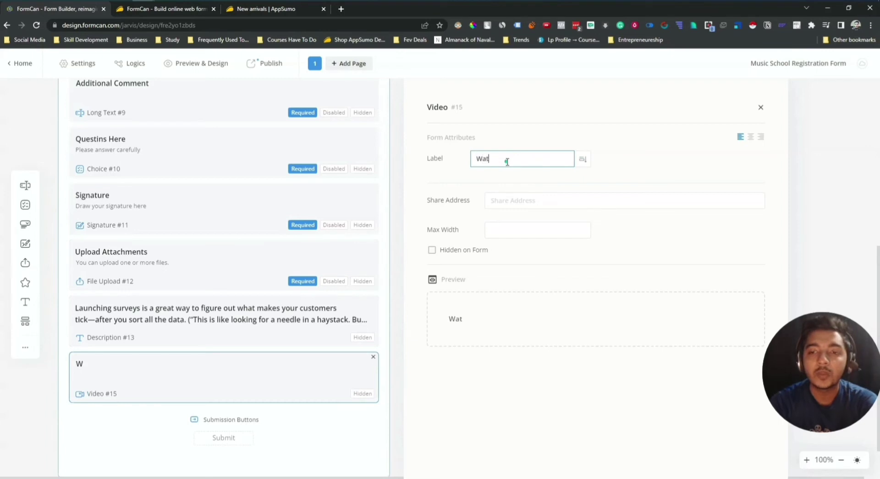
{"action": "type", "text": "ch the Video"}
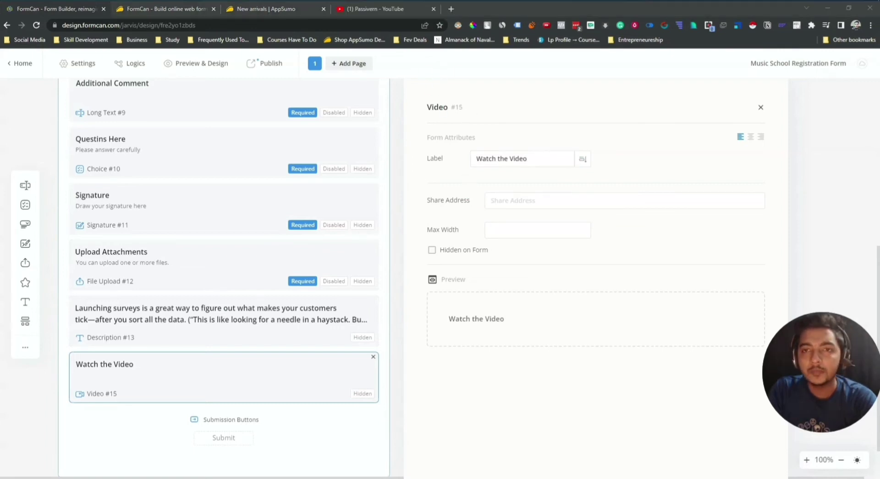
{"action": "left_click", "coordinate": [506, 203]}
{"action": "key", "text": "ctrl+v"}
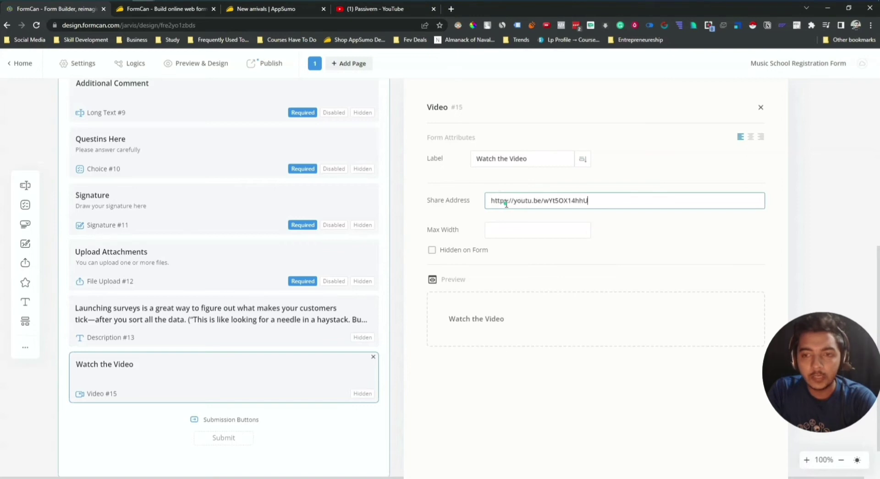
{"action": "scroll", "coordinate": [601, 261], "scroll_direction": "down", "scroll_amount": 1}
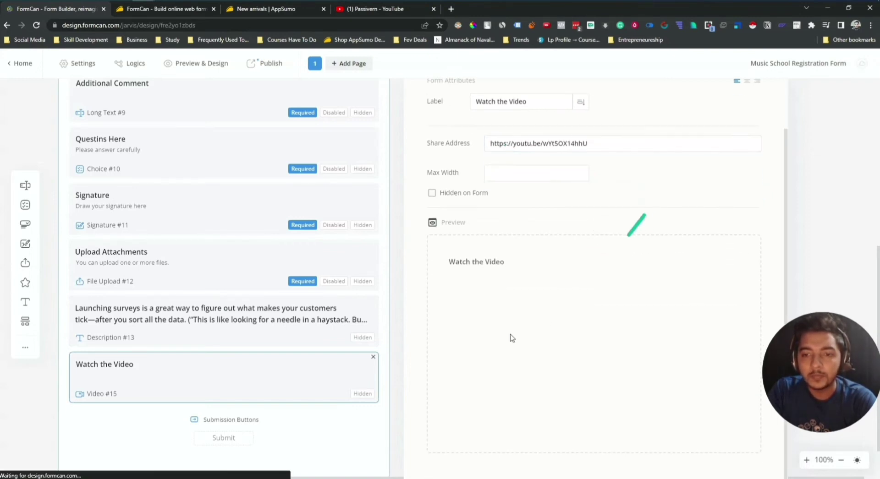
{"action": "left_click", "coordinate": [543, 167]}
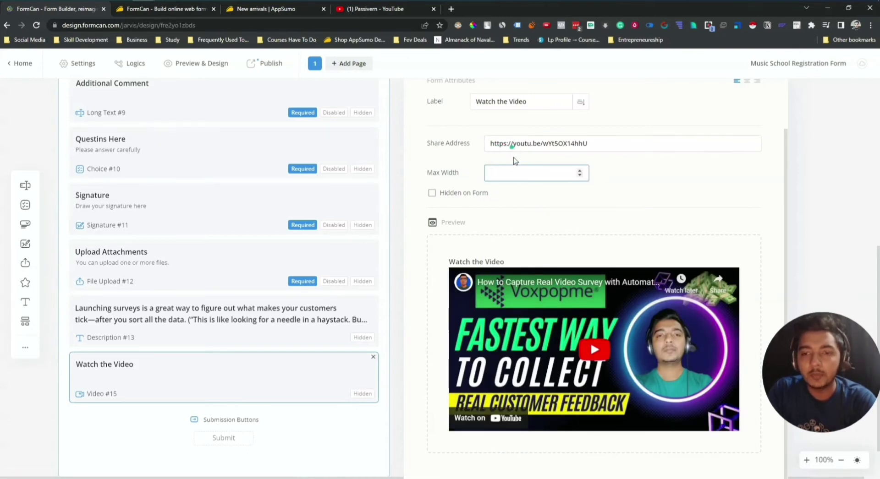
{"action": "scroll", "coordinate": [712, 181], "scroll_direction": "up", "scroll_amount": 1}
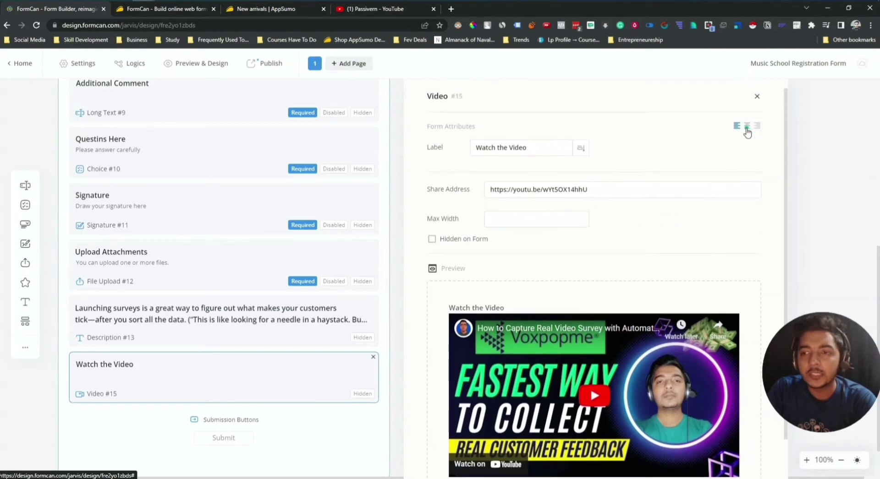
Step: Try the left, centre and right label alignments for the video field and leave the label centred
{"action": "left_click", "coordinate": [747, 128]}
{"action": "left_click", "coordinate": [756, 126]}
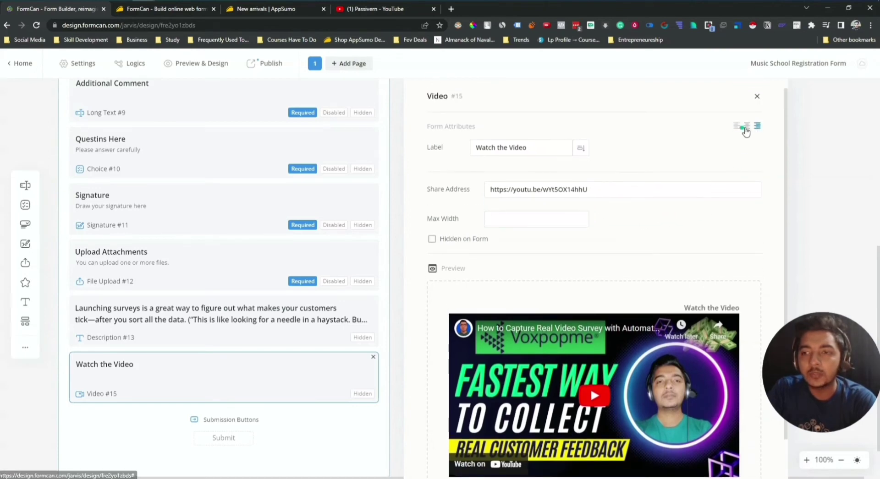
{"action": "left_click", "coordinate": [746, 128]}
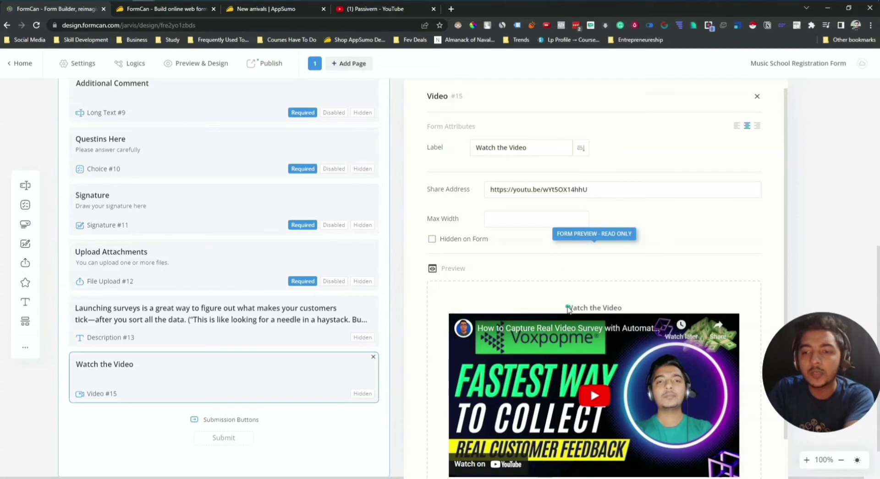
{"action": "left_click_drag", "start_coordinate": [567, 308], "coordinate": [621, 311]}
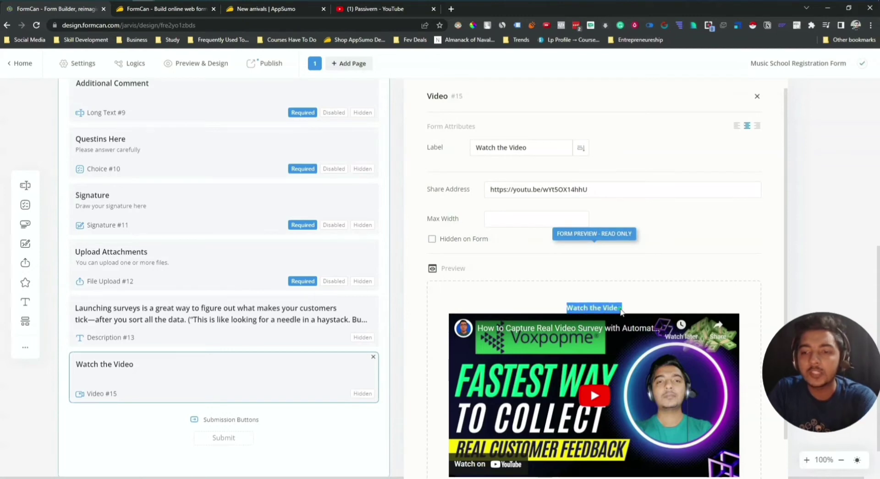
{"action": "left_click", "coordinate": [736, 127]}
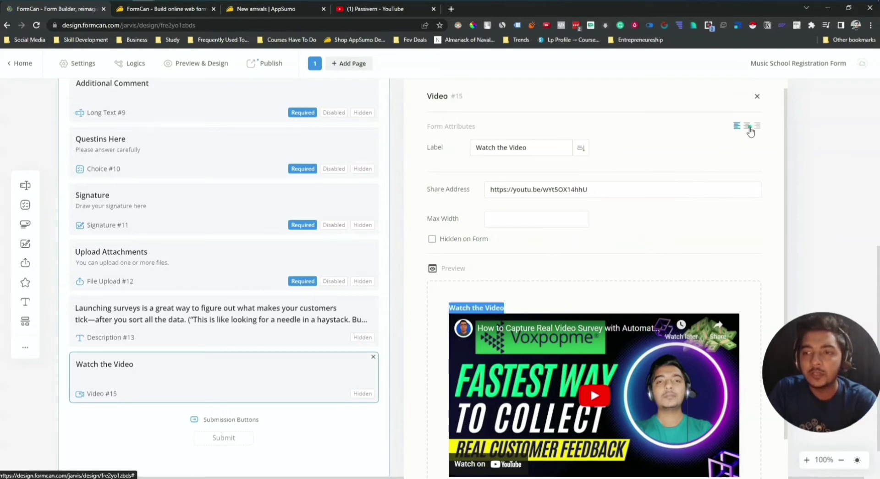
{"action": "left_click", "coordinate": [746, 128]}
{"action": "left_click", "coordinate": [756, 128]}
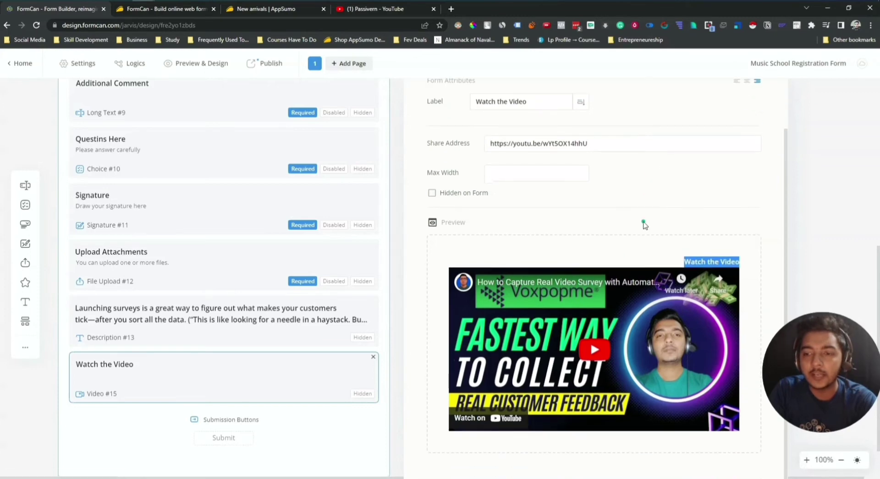
{"action": "left_click", "coordinate": [747, 137]}
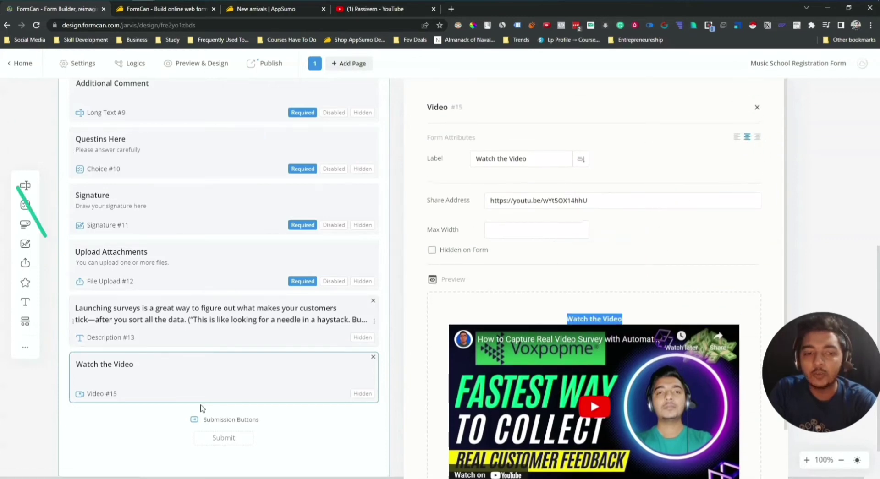
Step: Review the full list of field types that can be added to the form
{"action": "left_click", "coordinate": [20, 345]}
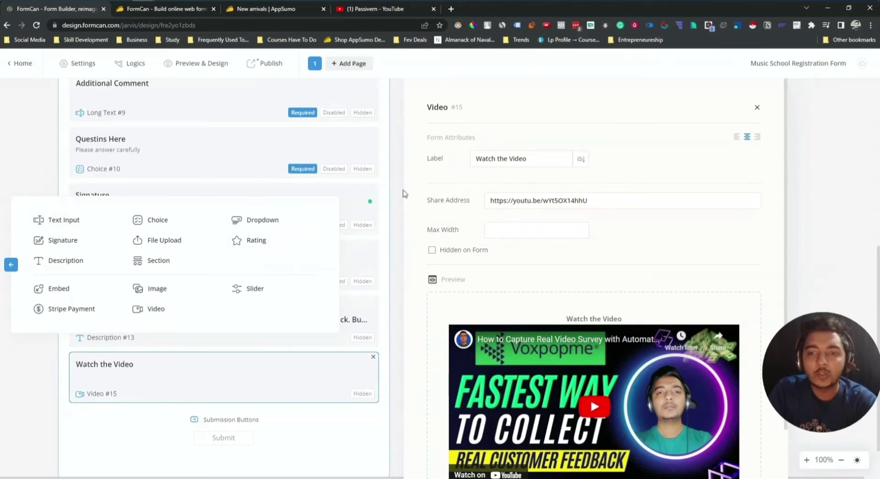
{"action": "left_click", "coordinate": [12, 266]}
{"action": "scroll", "coordinate": [79, 86], "scroll_direction": "up", "scroll_amount": 8}
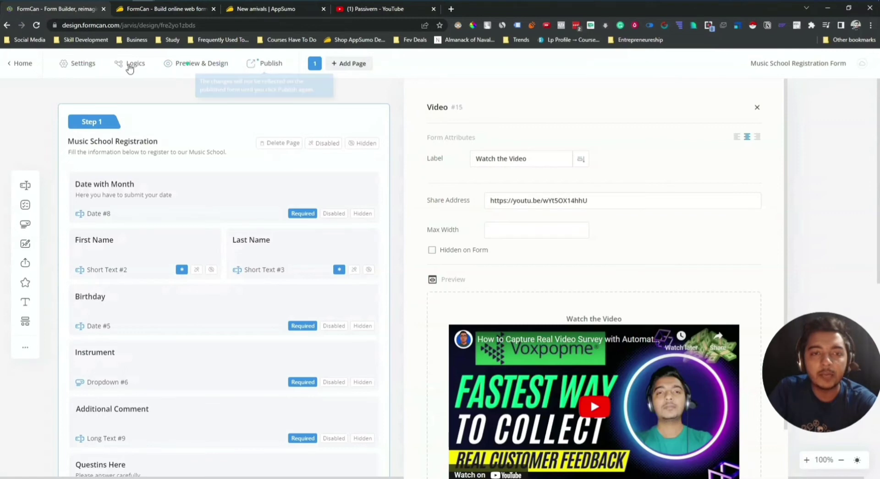
Step: Open the form settings and examine the general options for reference code, saving for later and edit submission
{"action": "left_click", "coordinate": [77, 65]}
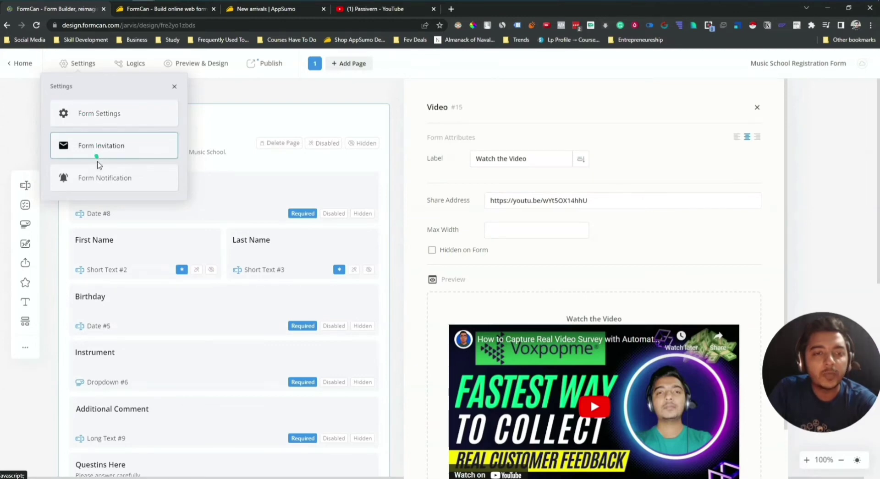
{"action": "left_click", "coordinate": [71, 115]}
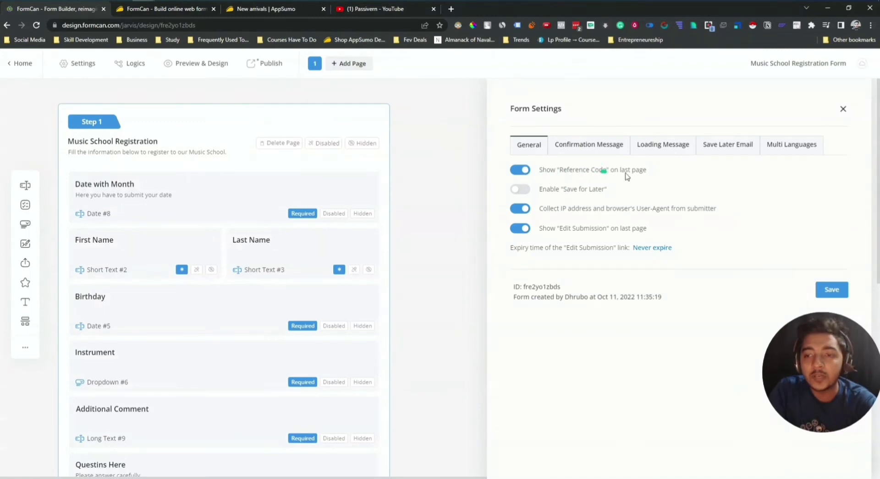
{"action": "mouse_move", "coordinate": [539, 192]}
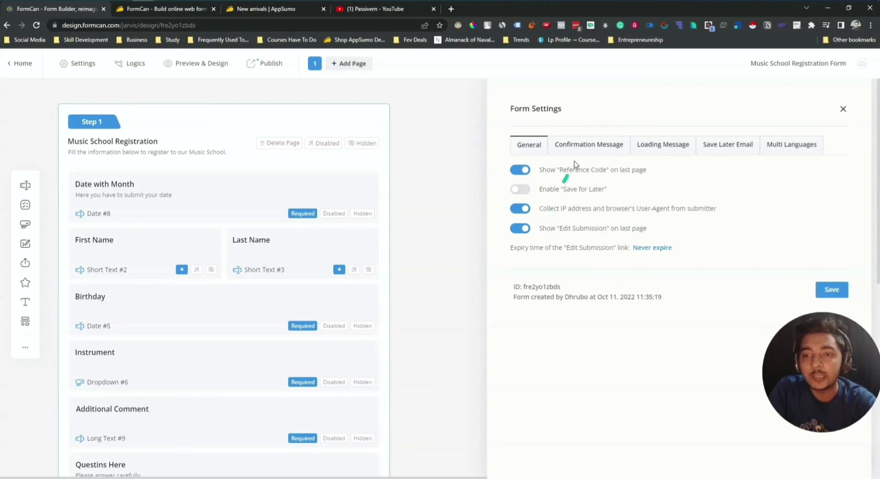
Step: Examine the confirmation message for submitted forms and the option to redirect to a URL after submission
{"action": "left_click", "coordinate": [585, 146]}
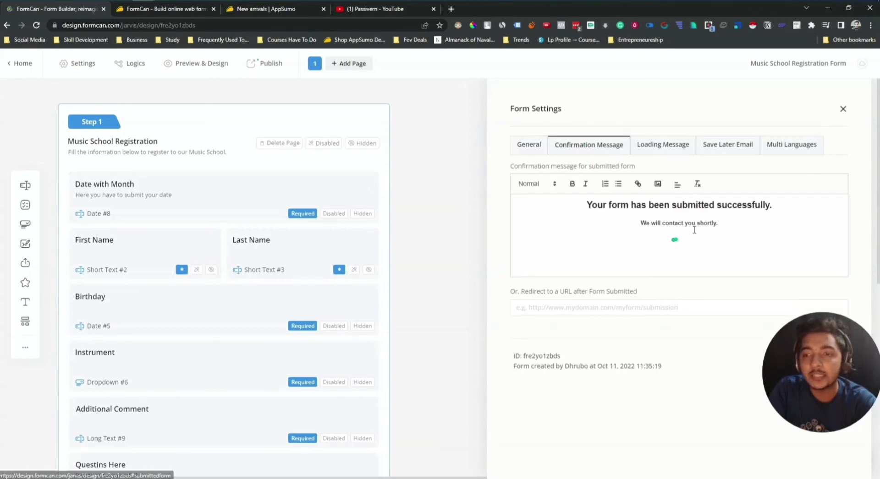
{"action": "left_click", "coordinate": [727, 224]}
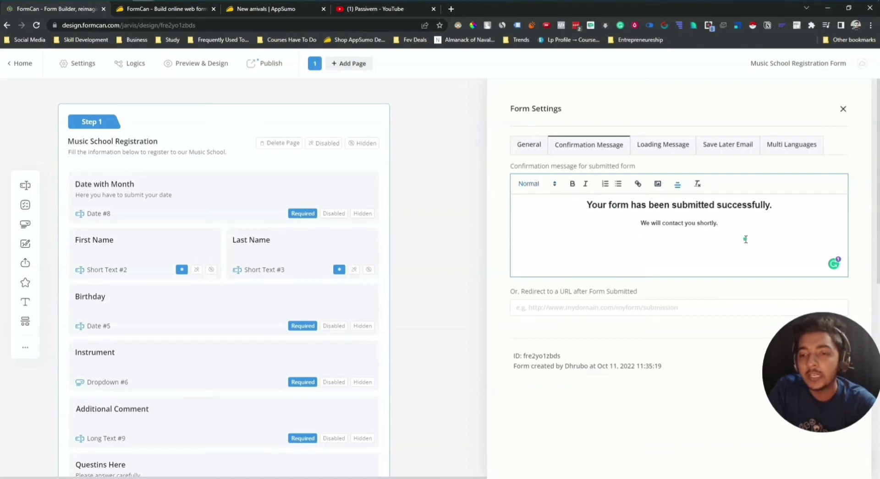
{"action": "left_click", "coordinate": [720, 237]}
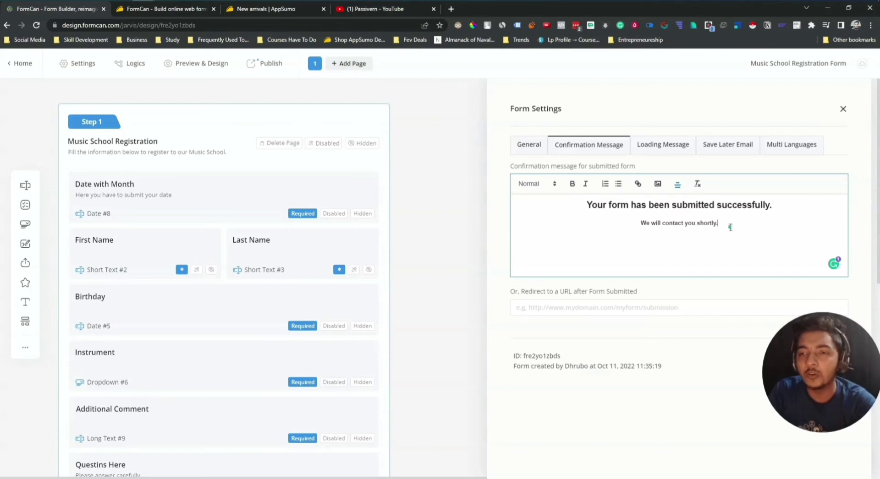
{"action": "left_click", "coordinate": [606, 296]}
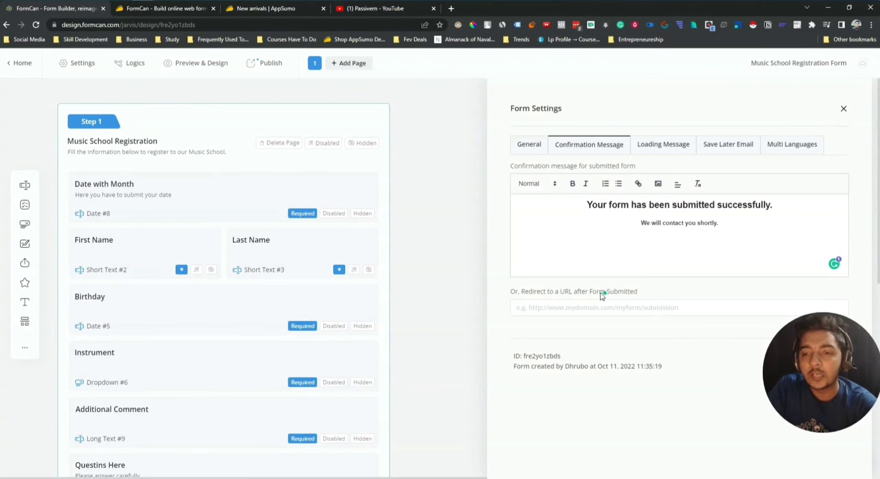
{"action": "left_click_drag", "start_coordinate": [563, 293], "coordinate": [634, 294]}
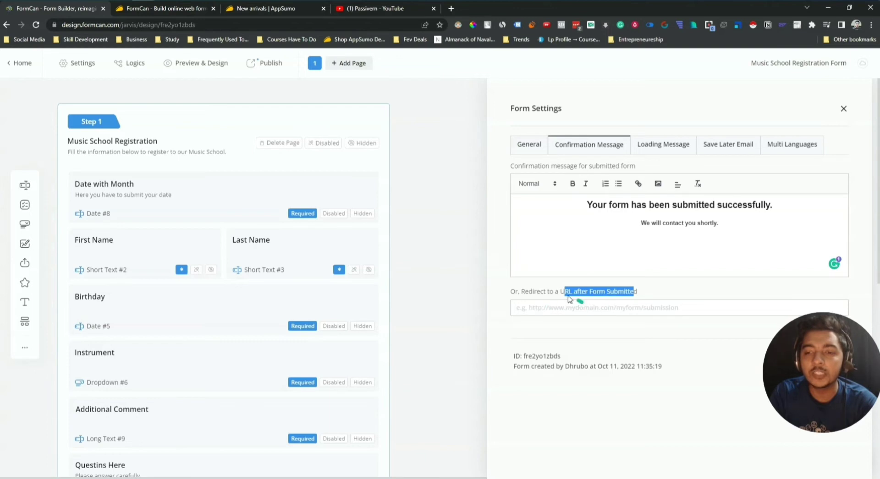
{"action": "left_click", "coordinate": [553, 292]}
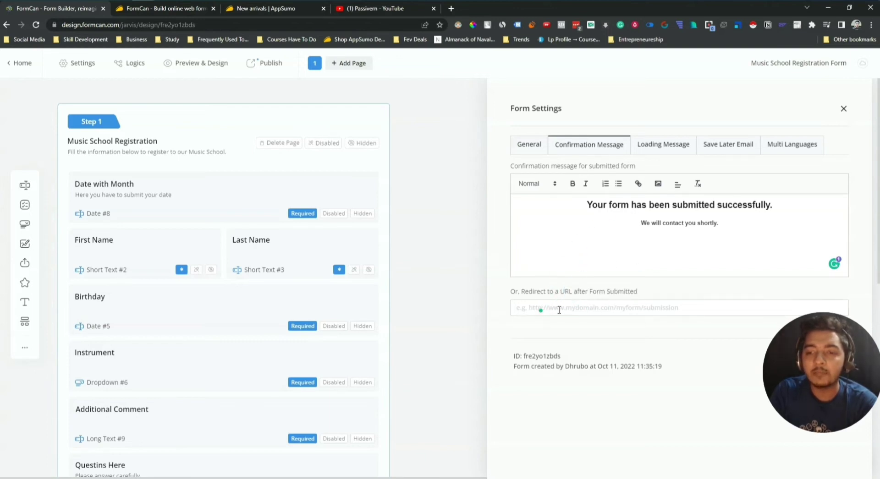
{"action": "triple_click", "coordinate": [596, 205]}
{"action": "left_click_drag", "start_coordinate": [681, 217], "coordinate": [736, 229]}
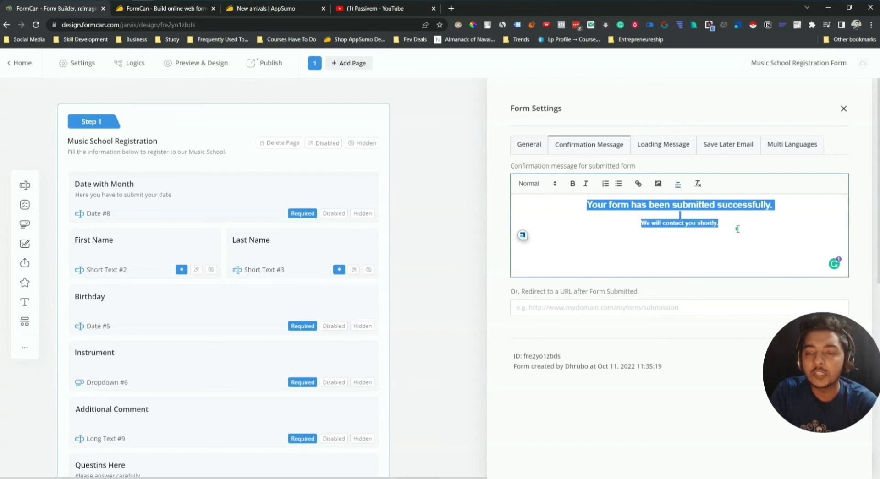
{"action": "left_click", "coordinate": [596, 213]}
{"action": "triple_click", "coordinate": [643, 224]}
{"action": "left_click", "coordinate": [710, 223]}
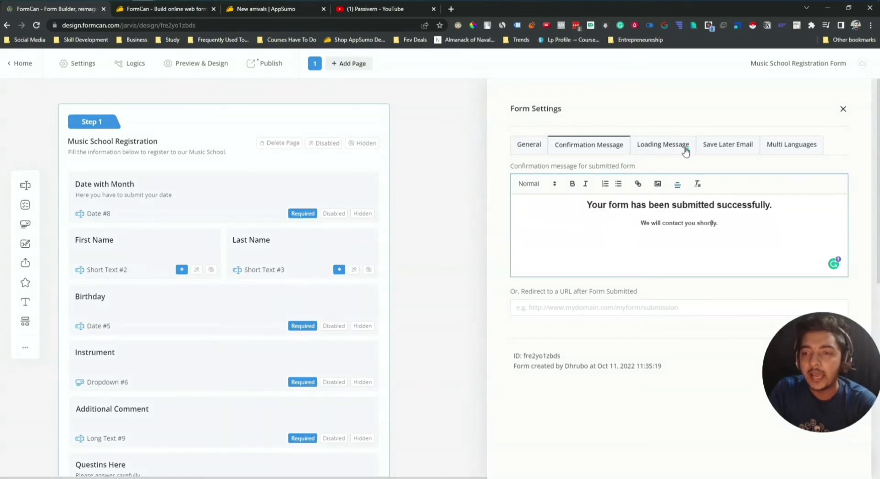
Step: Examine the form's loading message and the subject and body of the save-later email
{"action": "left_click", "coordinate": [686, 150]}
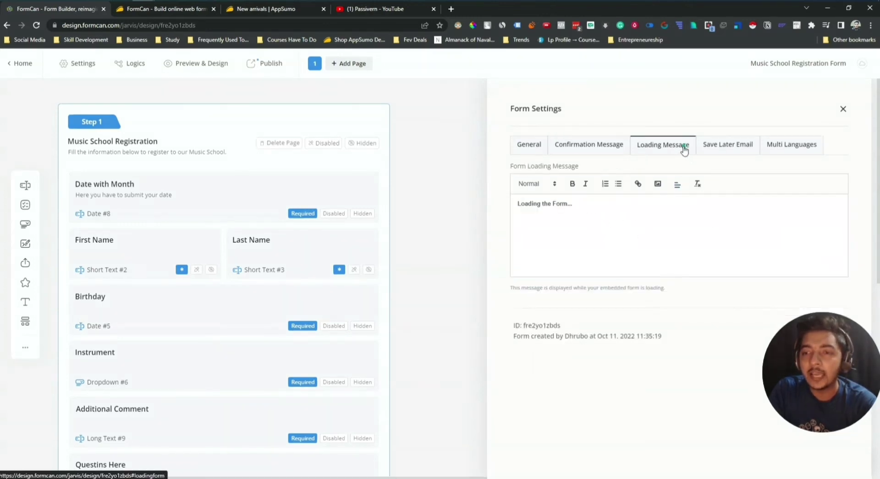
{"action": "left_click", "coordinate": [715, 151]}
{"action": "left_click", "coordinate": [663, 298]}
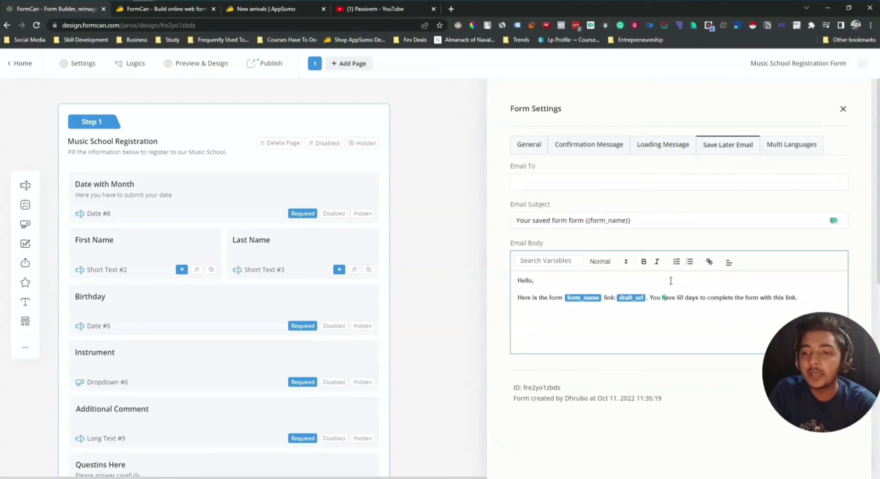
Step: Add বাংলা as a new language in the form's multi-language settings
{"action": "left_click", "coordinate": [789, 146]}
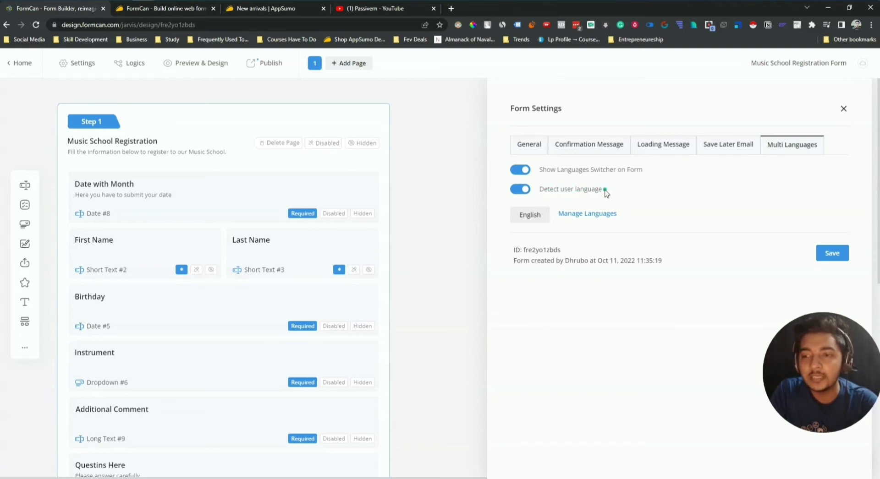
{"action": "left_click", "coordinate": [585, 219]}
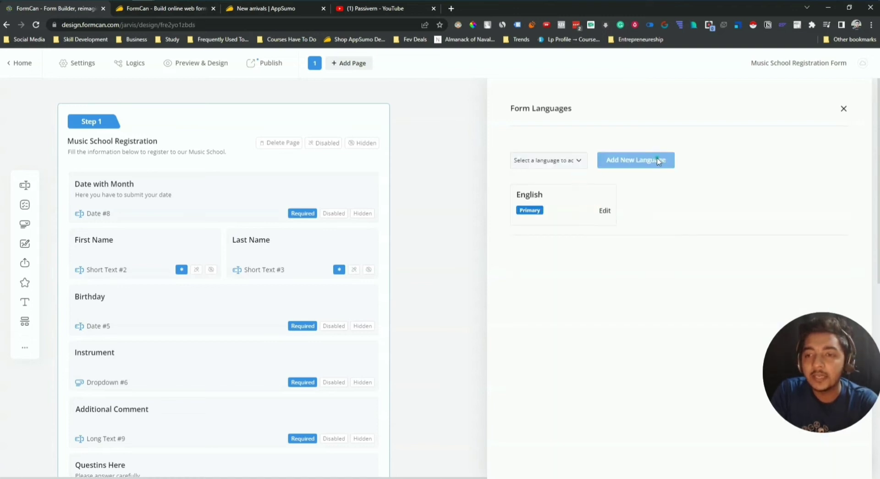
{"action": "left_click", "coordinate": [561, 164]}
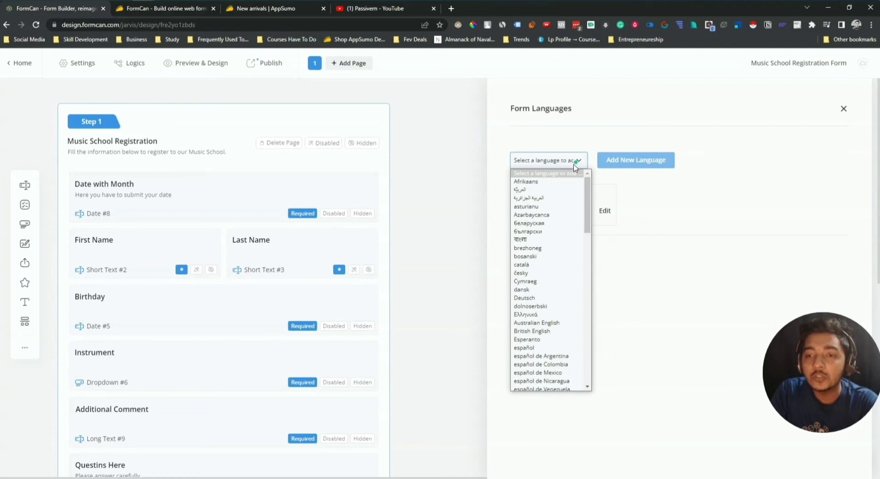
{"action": "left_click", "coordinate": [540, 241]}
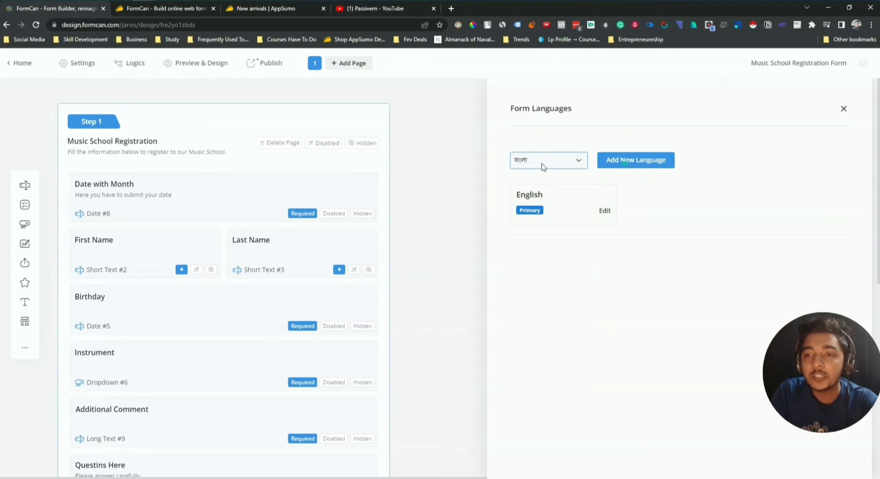
{"action": "left_click", "coordinate": [622, 162]}
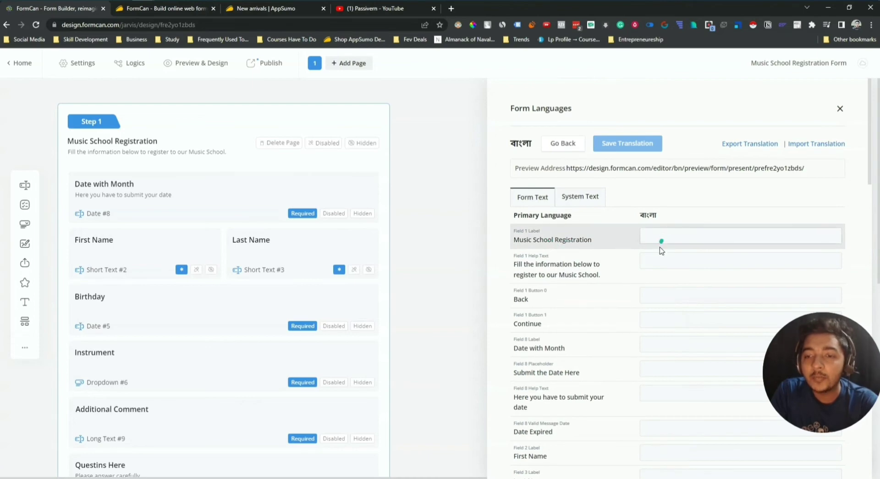
Step: Look through the form text and system text entries available for the বাংলা translation
{"action": "scroll", "coordinate": [661, 251], "scroll_direction": "down", "scroll_amount": 15}
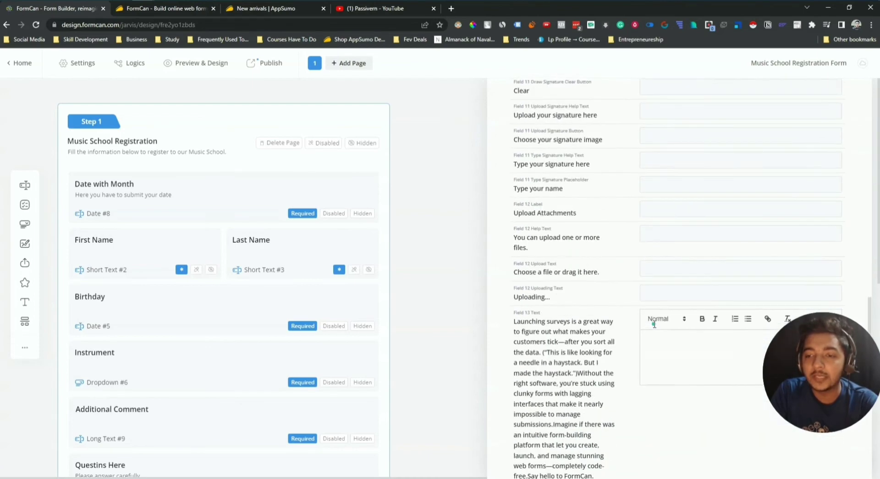
{"action": "scroll", "coordinate": [653, 324], "scroll_direction": "down", "scroll_amount": 5}
{"action": "scroll", "coordinate": [654, 324], "scroll_direction": "up", "scroll_amount": 20}
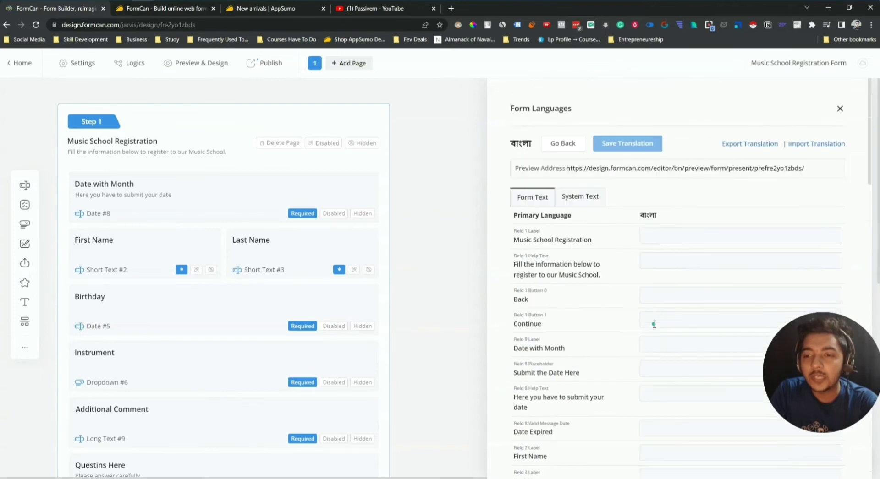
{"action": "left_click", "coordinate": [590, 197]}
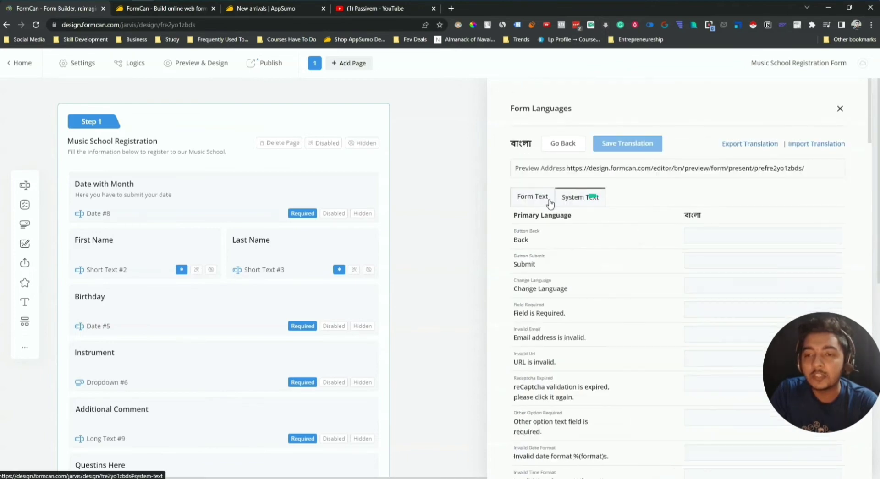
{"action": "left_click", "coordinate": [535, 201]}
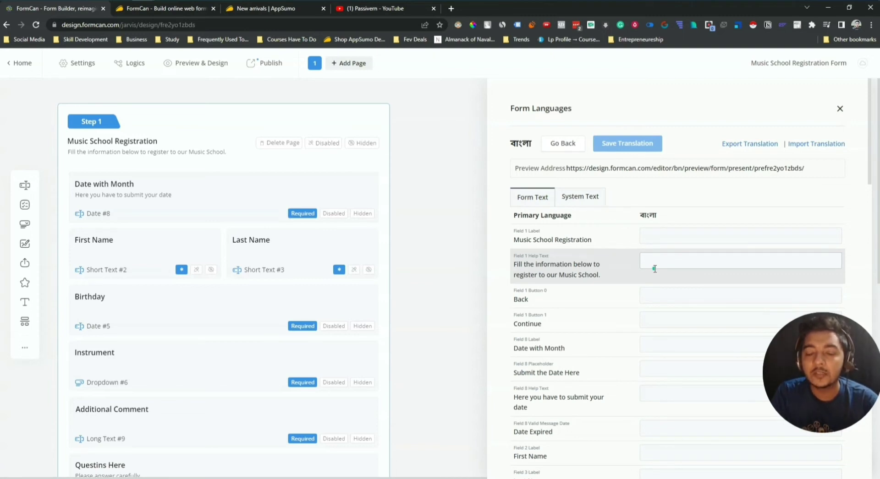
{"action": "double_click", "coordinate": [521, 143]}
{"action": "left_click", "coordinate": [521, 148]}
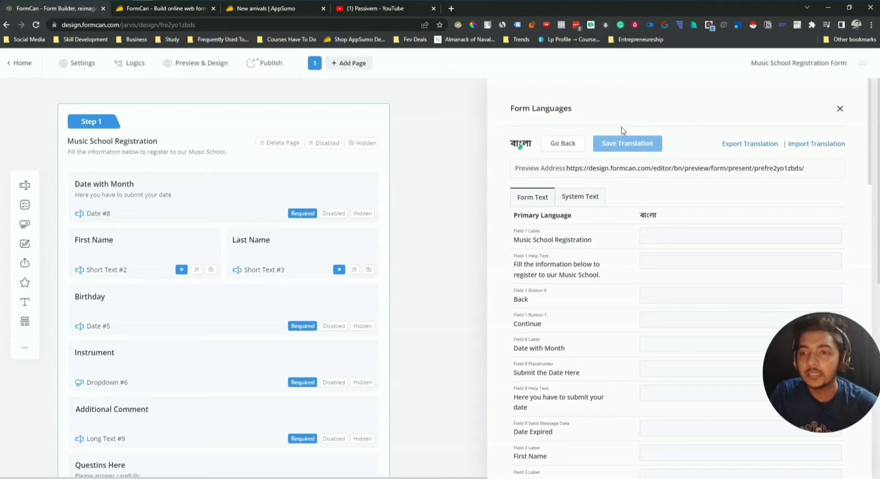
Step: Close the translation editor and check the language list in the form's multi-language settings
{"action": "left_click", "coordinate": [839, 108]}
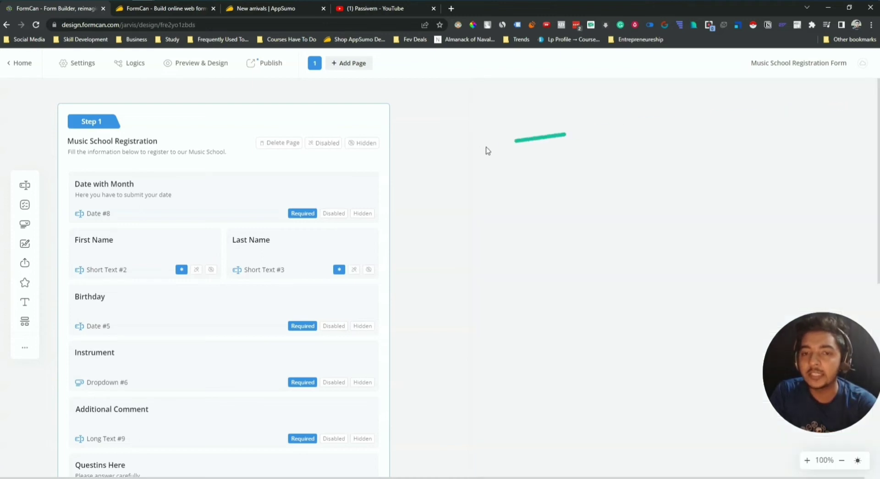
{"action": "left_click", "coordinate": [90, 64]}
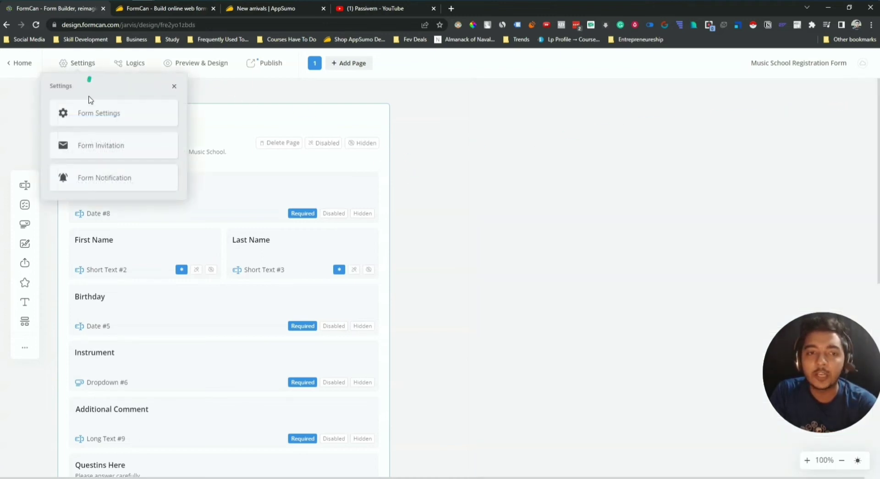
{"action": "left_click", "coordinate": [89, 114]}
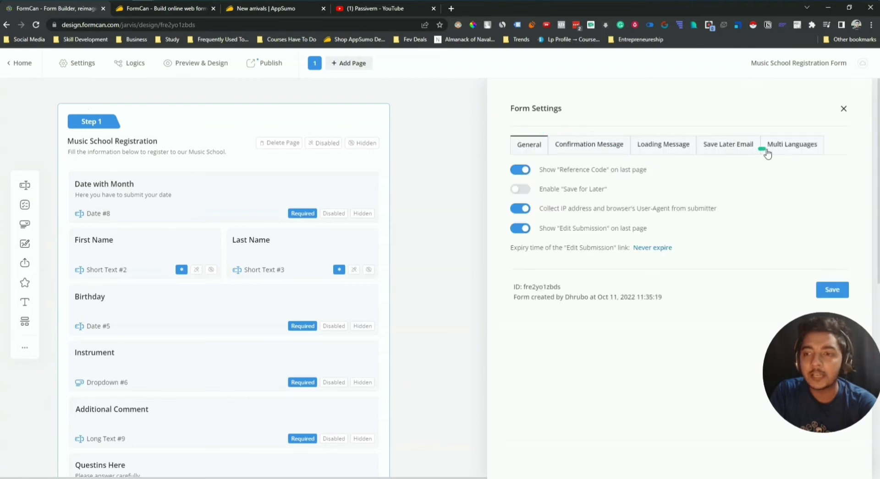
{"action": "left_click", "coordinate": [767, 152]}
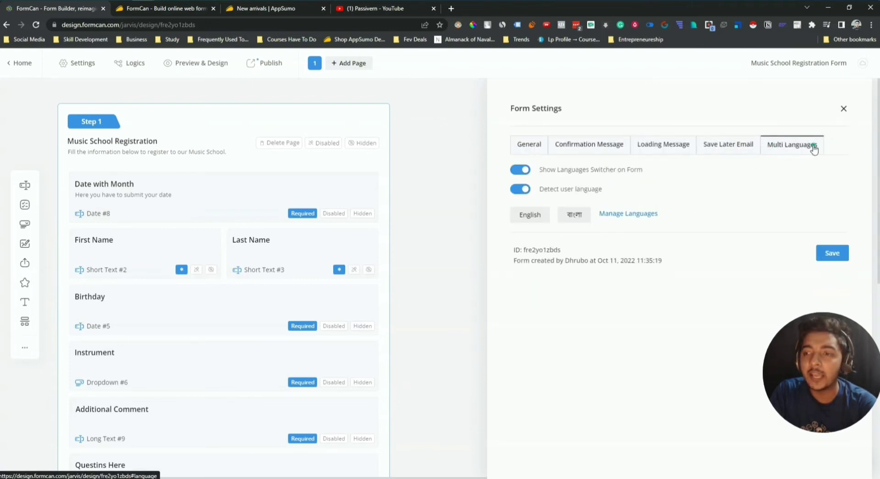
Step: Look through the variables that can be inserted into the save-later email body
{"action": "left_click", "coordinate": [716, 144]}
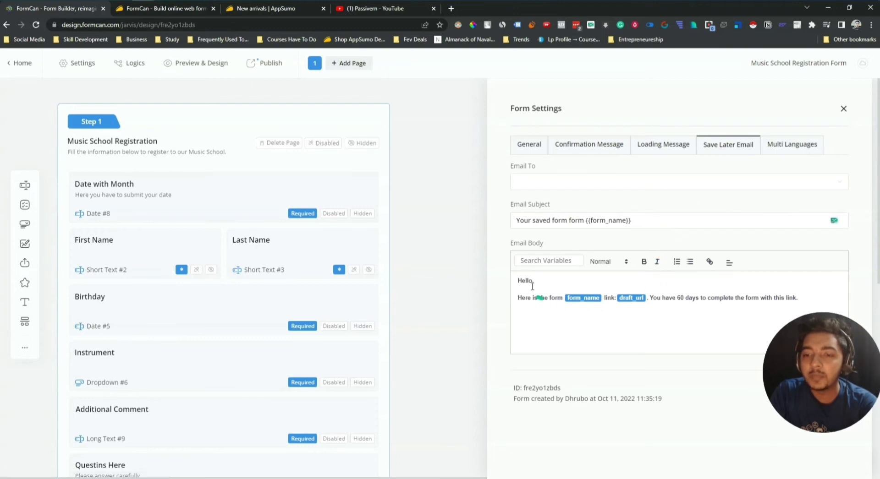
{"action": "left_click", "coordinate": [543, 265]}
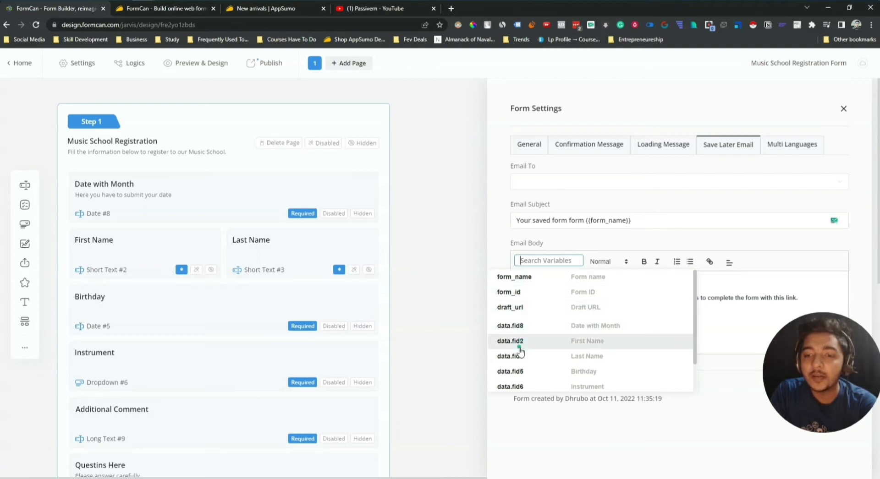
{"action": "scroll", "coordinate": [524, 351], "scroll_direction": "down", "scroll_amount": 1}
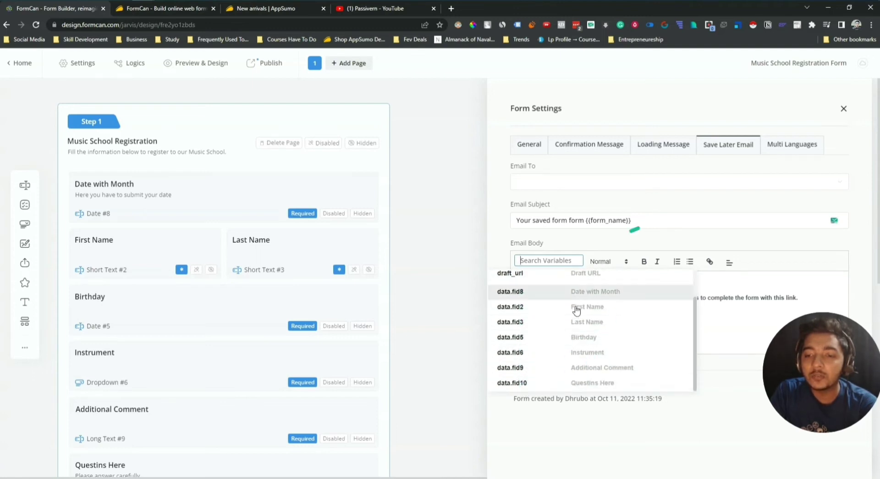
{"action": "scroll", "coordinate": [566, 349], "scroll_direction": "up", "scroll_amount": 1}
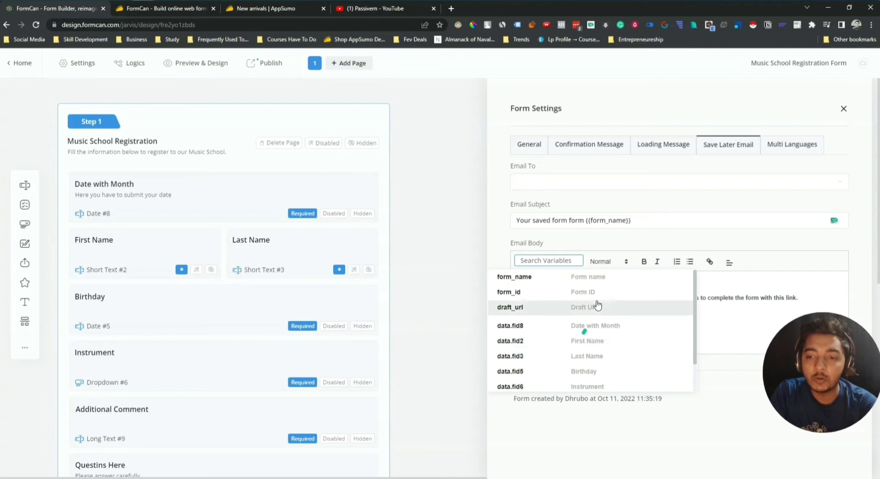
{"action": "left_click", "coordinate": [724, 245]}
{"action": "left_click", "coordinate": [629, 300]}
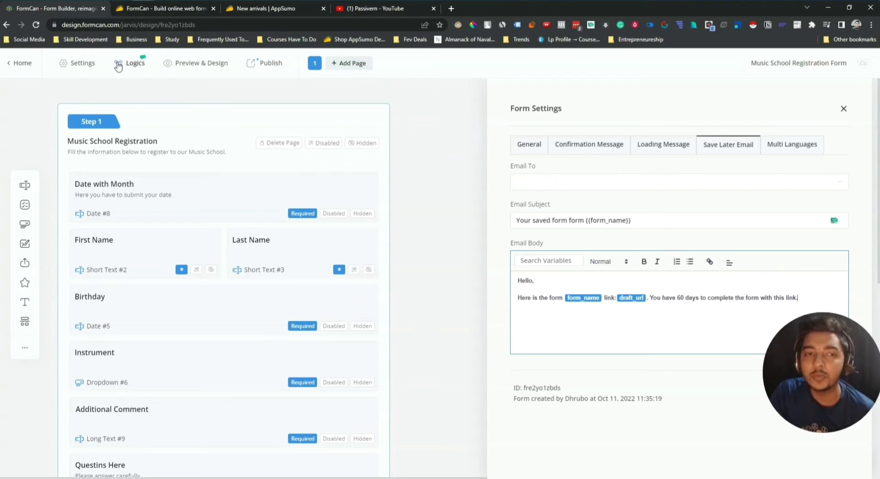
Step: Check which other settings categories the form offers and close the form settings
{"action": "left_click", "coordinate": [80, 63]}
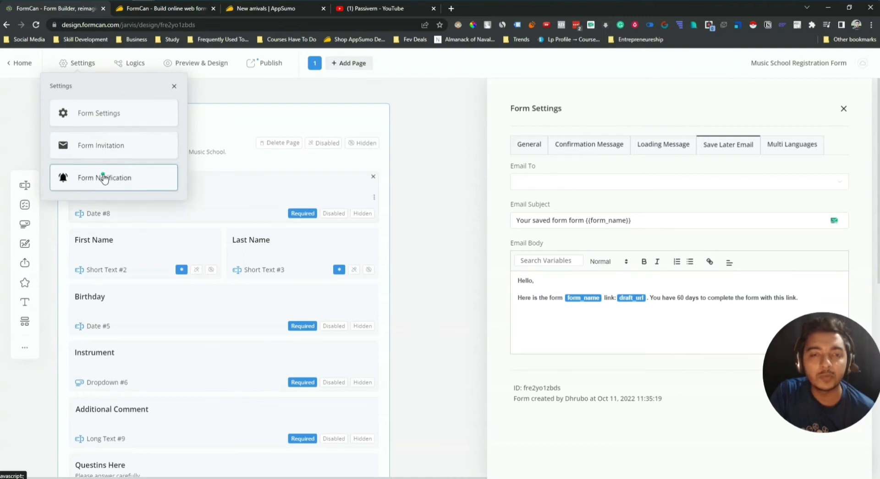
{"action": "left_click", "coordinate": [460, 207]}
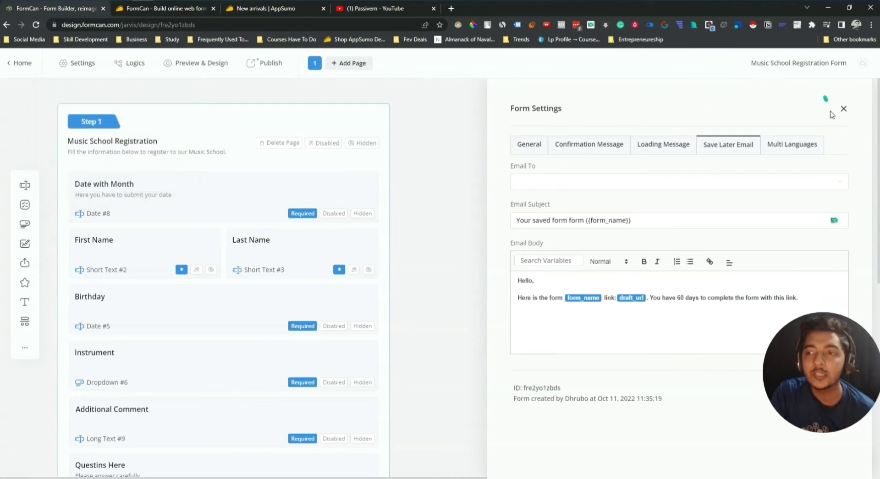
{"action": "left_click", "coordinate": [844, 109]}
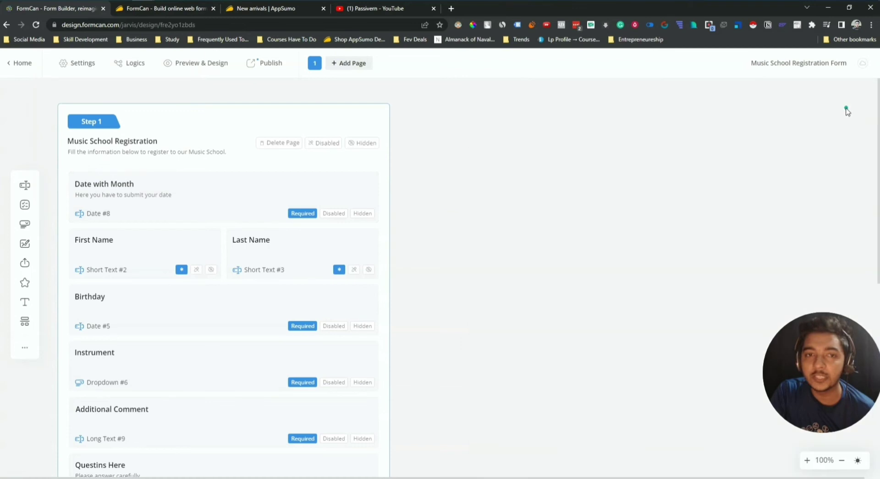
Step: Create a logic rule for the form with the condition that First Name contains MD
{"action": "left_click", "coordinate": [131, 65]}
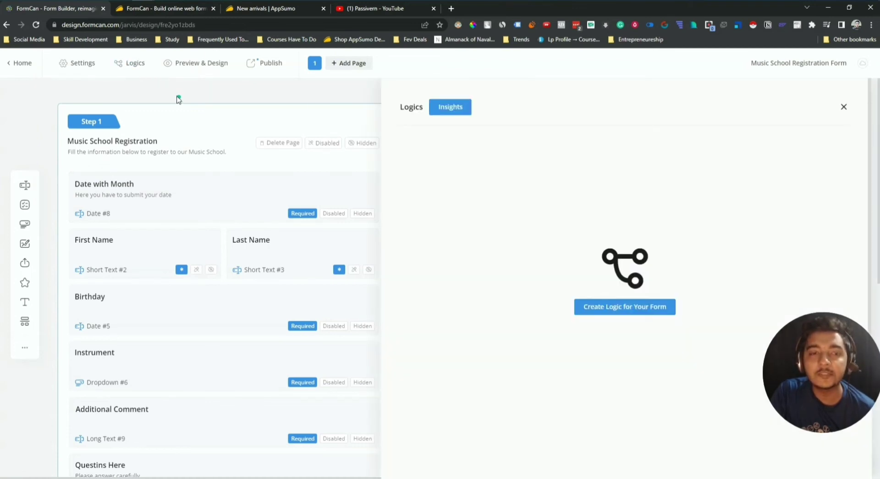
{"action": "left_click", "coordinate": [614, 313]}
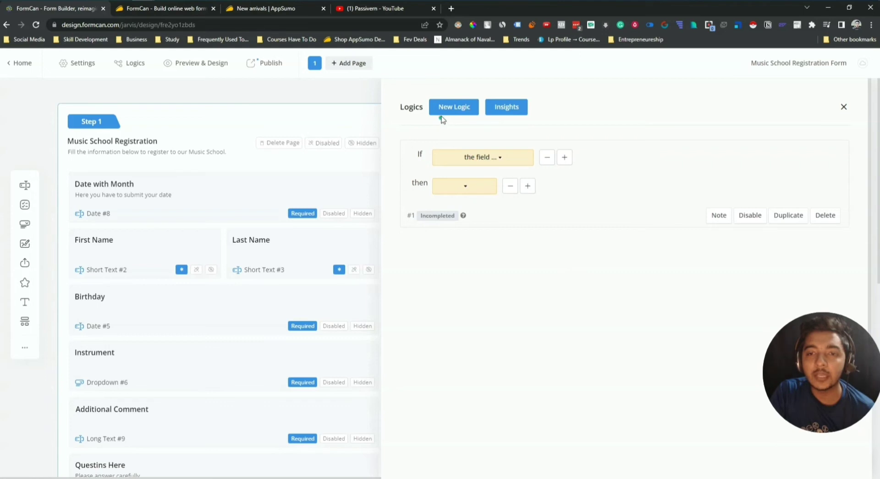
{"action": "left_click", "coordinate": [464, 162]}
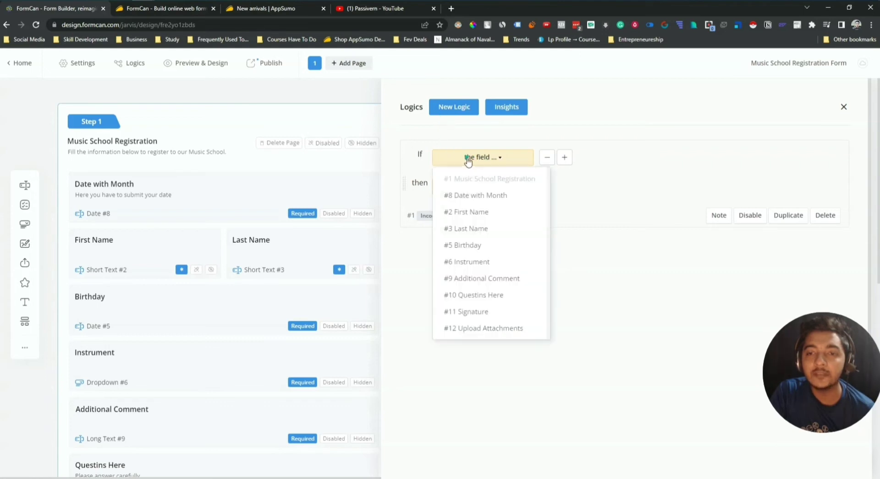
{"action": "left_click", "coordinate": [471, 213]}
{"action": "left_click", "coordinate": [555, 161]}
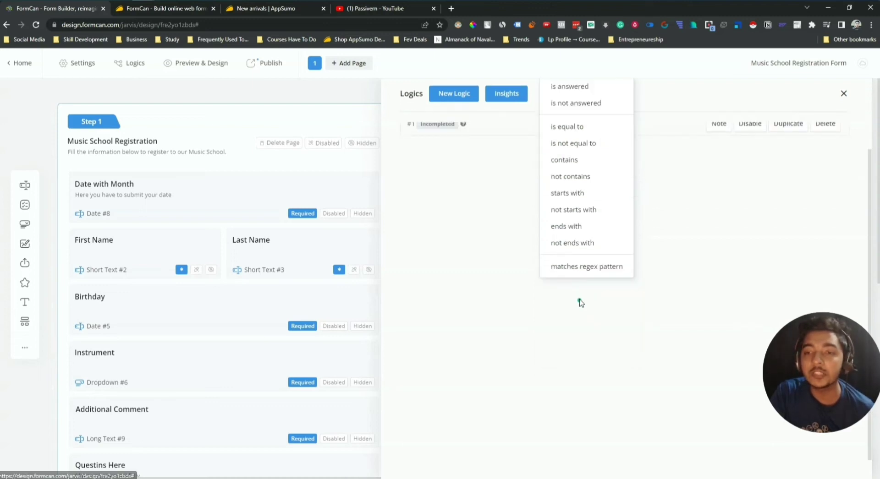
{"action": "left_click", "coordinate": [578, 251]}
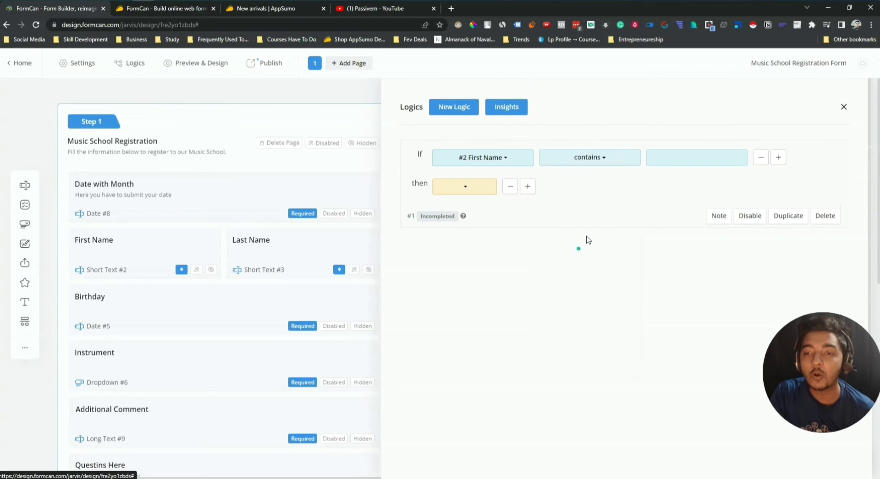
{"action": "left_click", "coordinate": [670, 159]}
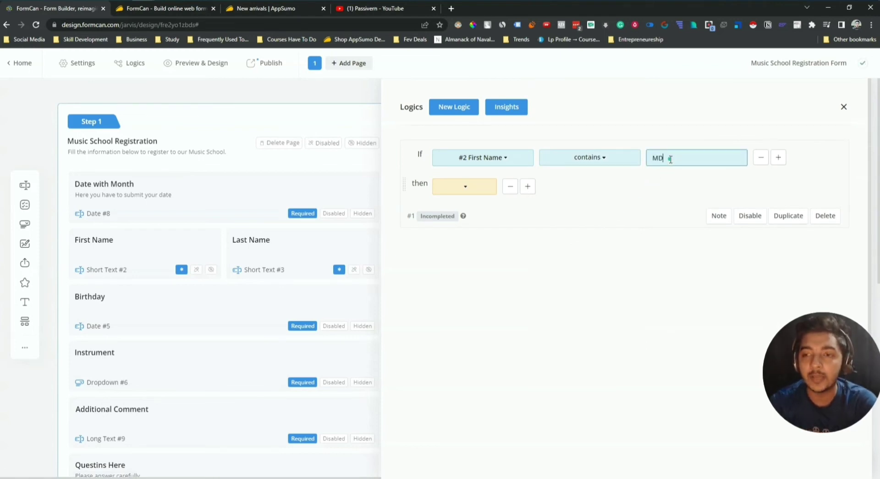
{"action": "left_click", "coordinate": [660, 196]}
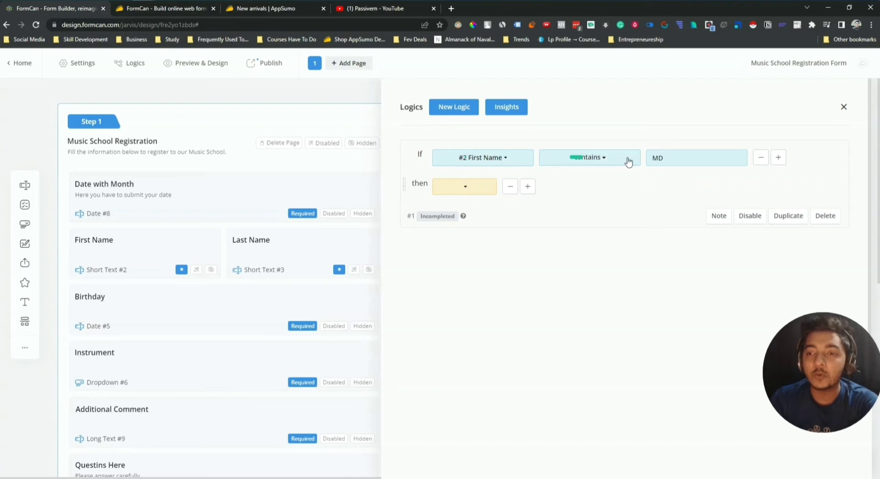
{"action": "left_click", "coordinate": [463, 186]}
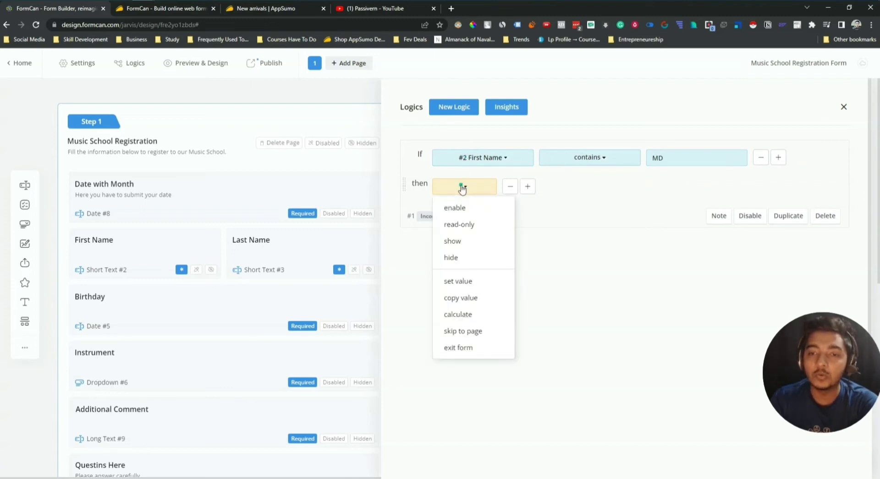
{"action": "left_click", "coordinate": [596, 189]}
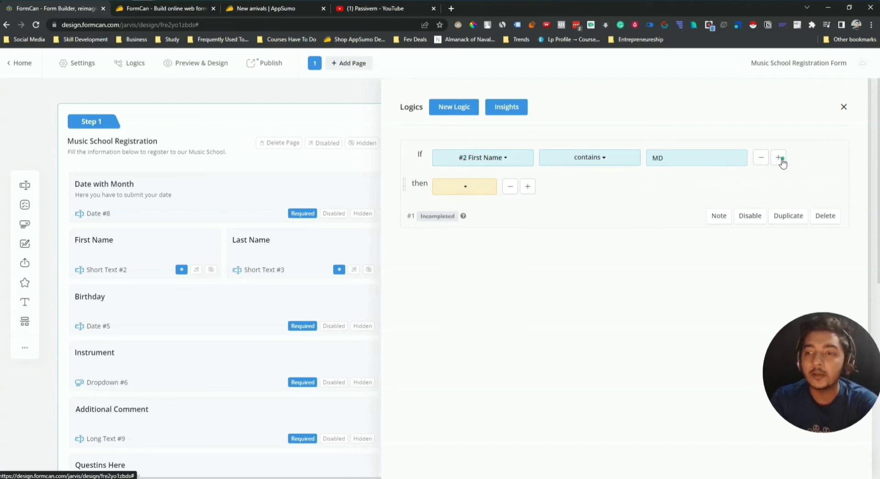
Step: Add a second condition row to the logic rule and join it to the first with "or"
{"action": "left_click", "coordinate": [779, 158]}
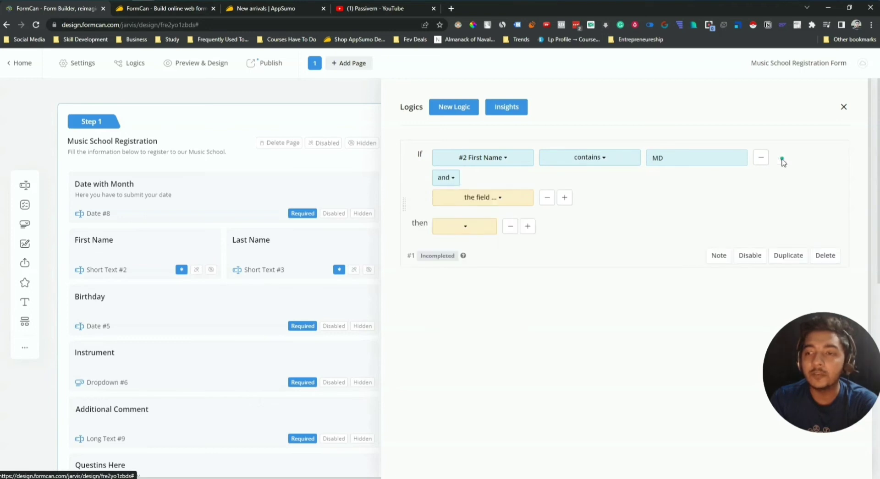
{"action": "left_click", "coordinate": [442, 179]}
{"action": "left_click", "coordinate": [448, 216]}
{"action": "left_click", "coordinate": [448, 179]}
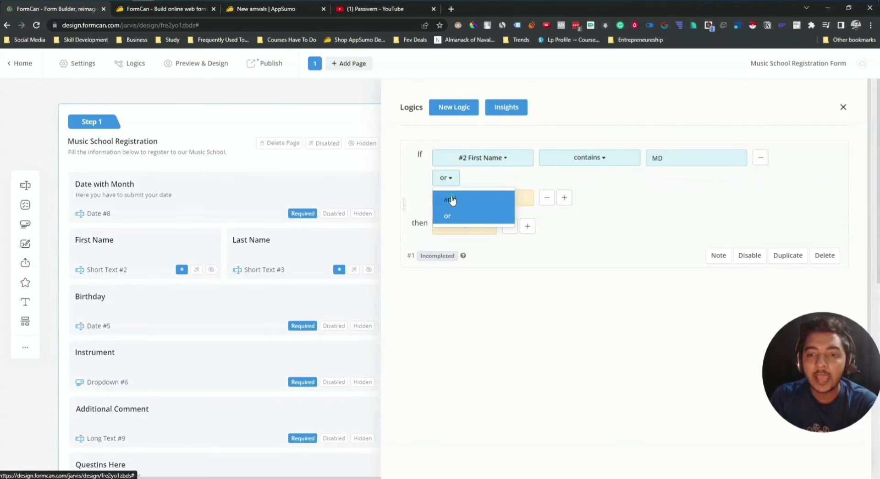
{"action": "left_click", "coordinate": [451, 200]}
{"action": "left_click", "coordinate": [446, 178]}
{"action": "left_click", "coordinate": [449, 215]}
{"action": "left_click", "coordinate": [446, 180]}
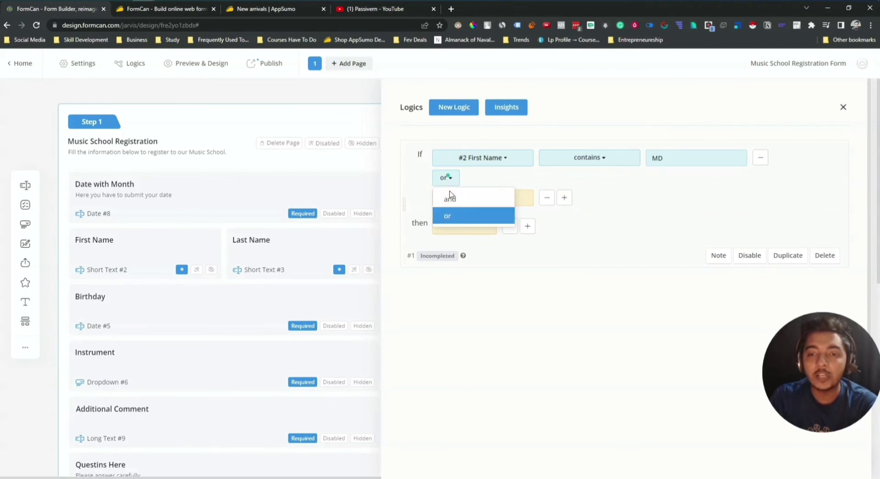
{"action": "left_click", "coordinate": [449, 216]}
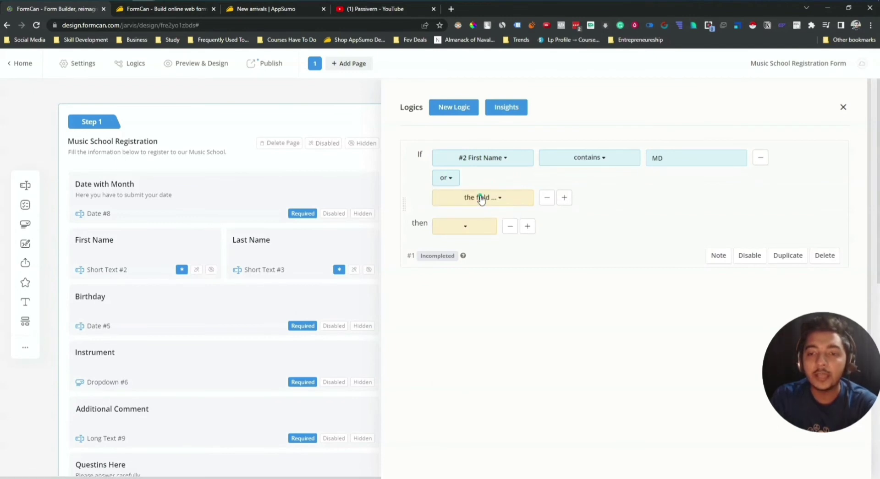
Step: Set the second condition to Last Name contains, with a sample surname as its value
{"action": "left_click", "coordinate": [481, 198]}
{"action": "left_click", "coordinate": [466, 270]}
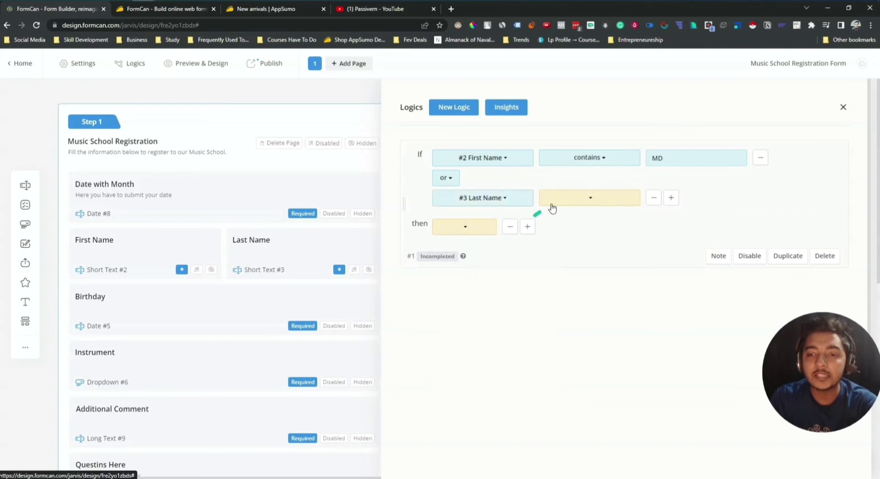
{"action": "left_click", "coordinate": [560, 198]}
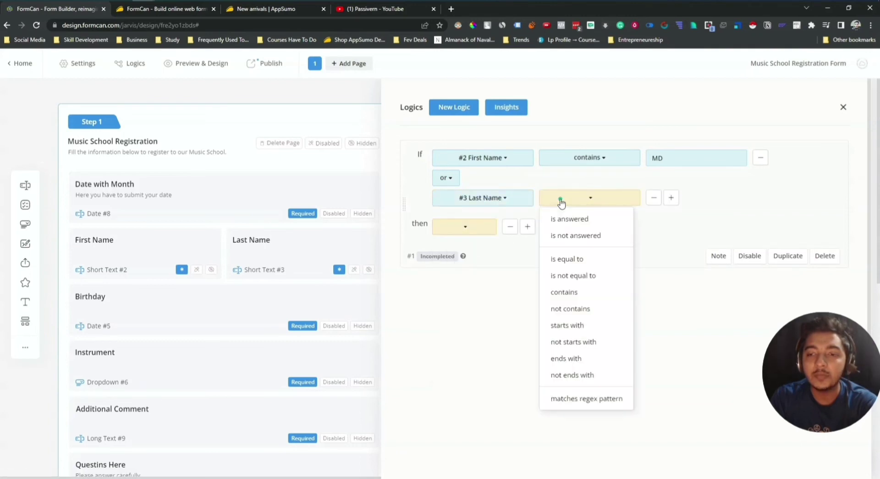
{"action": "left_click", "coordinate": [564, 291]}
{"action": "left_click", "coordinate": [679, 197]}
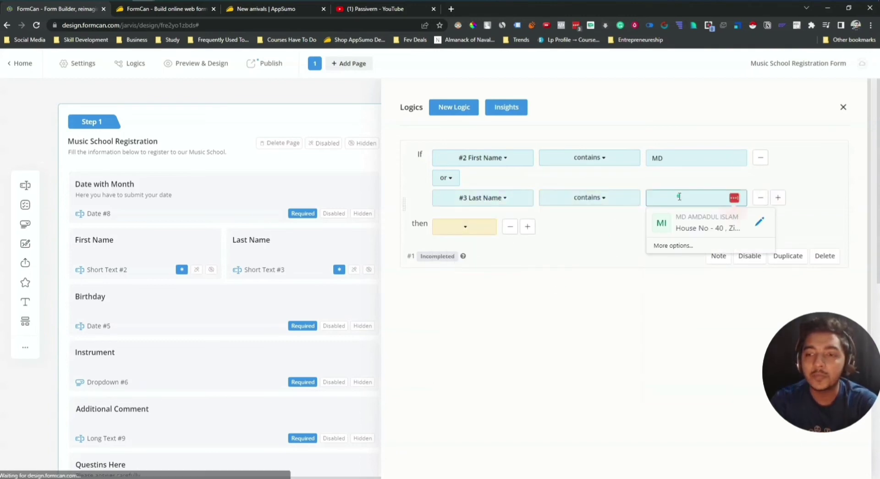
{"action": "type", "text": "Mo"}
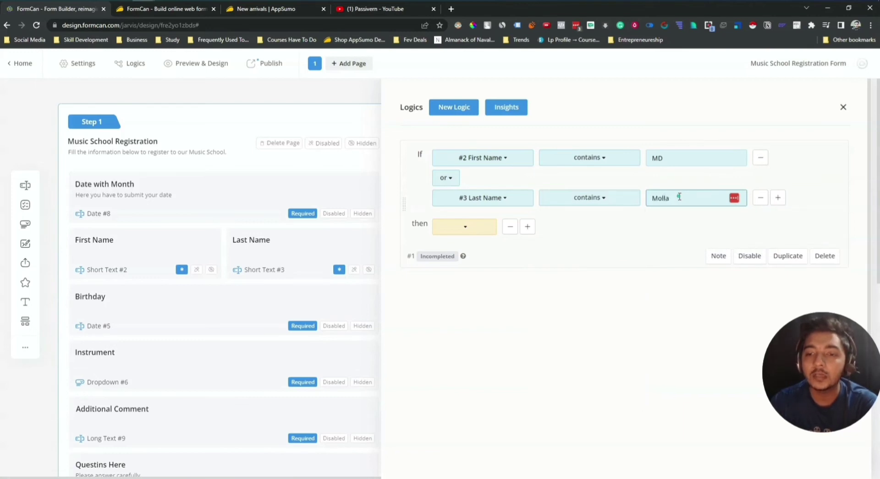
{"action": "type", "text": "lla"}
Step: Set the rule's action to show the Instrument field when the conditions are met
{"action": "left_click", "coordinate": [465, 227]}
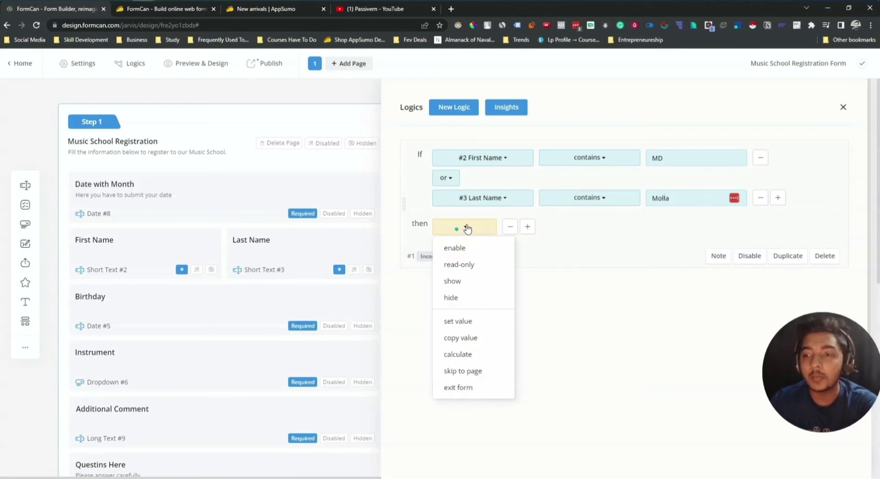
{"action": "left_click", "coordinate": [462, 285]}
{"action": "left_click", "coordinate": [560, 230]}
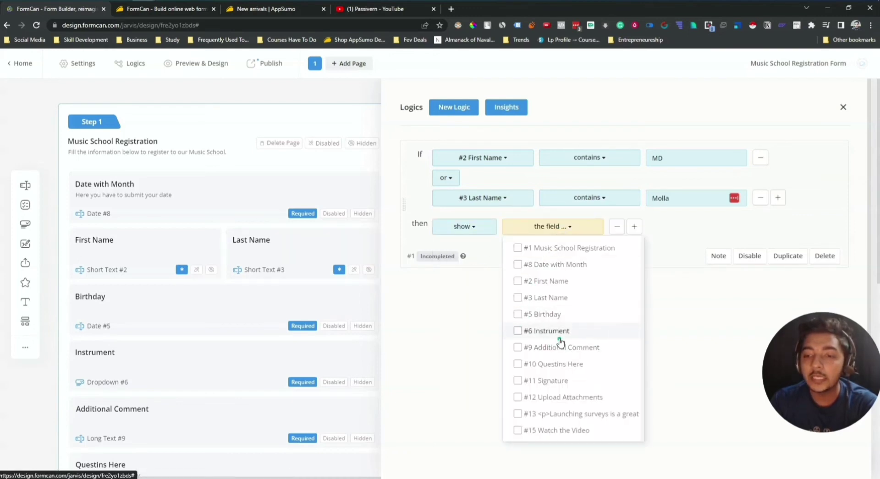
{"action": "left_click", "coordinate": [518, 331]}
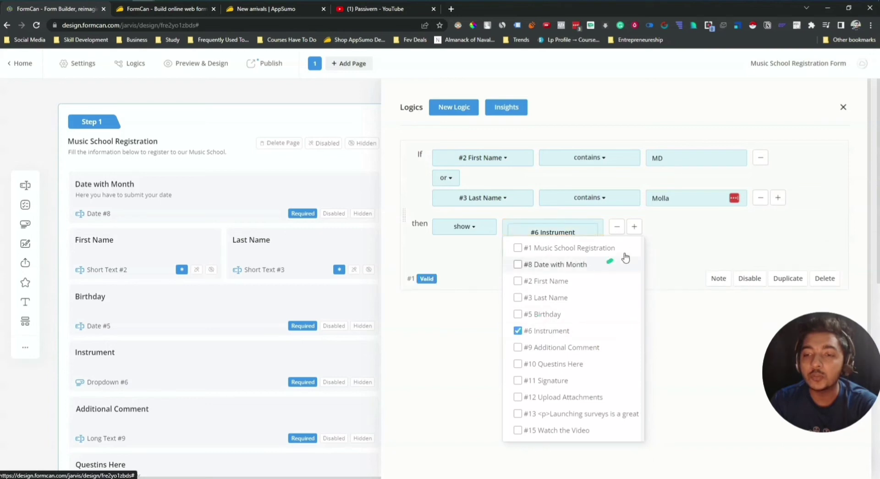
{"action": "left_click", "coordinate": [668, 235]}
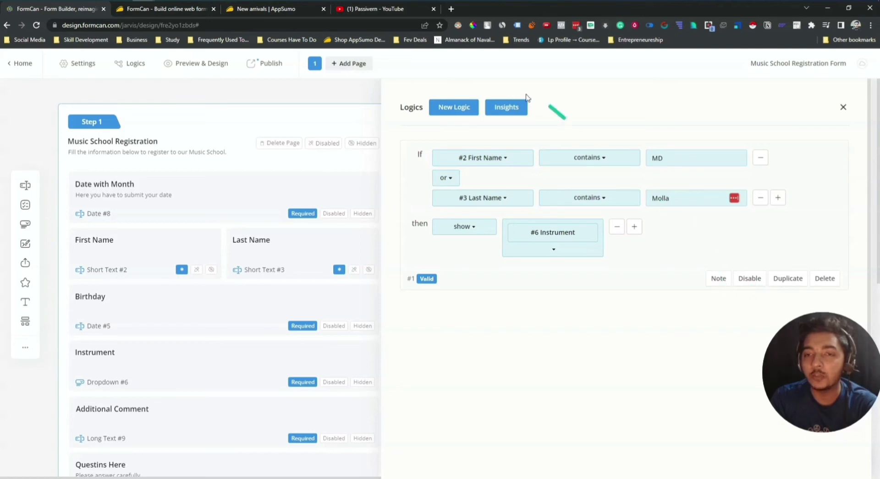
Step: Add a second, blank logic rule and delete it again, keeping only the Instrument rule
{"action": "left_click", "coordinate": [445, 111]}
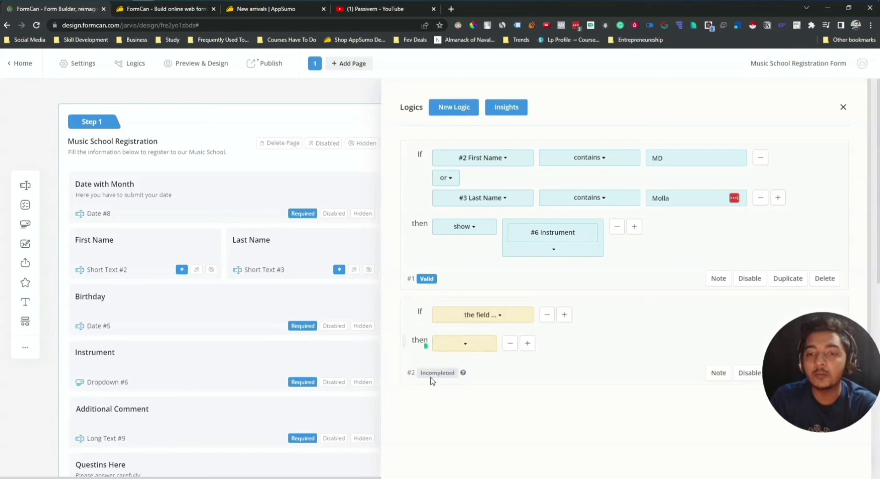
{"action": "scroll", "coordinate": [509, 339], "scroll_direction": "down", "scroll_amount": 2}
{"action": "scroll", "coordinate": [505, 337], "scroll_direction": "up", "scroll_amount": 2}
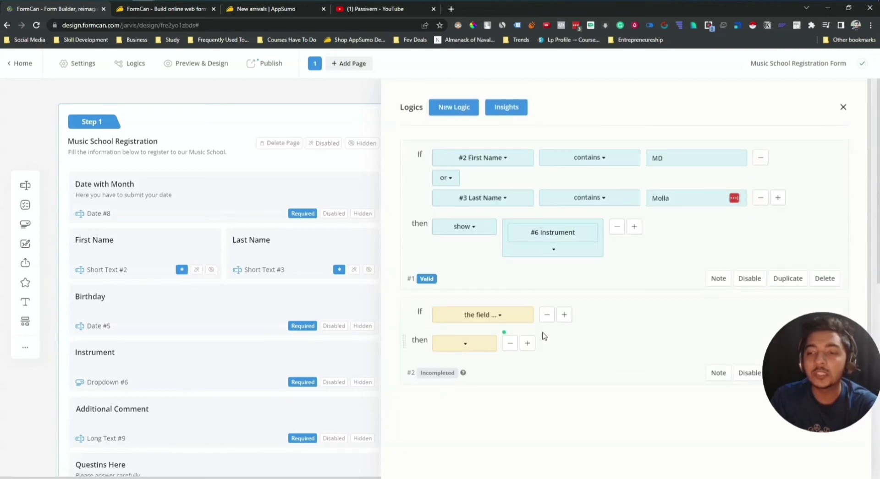
{"action": "scroll", "coordinate": [513, 341], "scroll_direction": "down", "scroll_amount": 2}
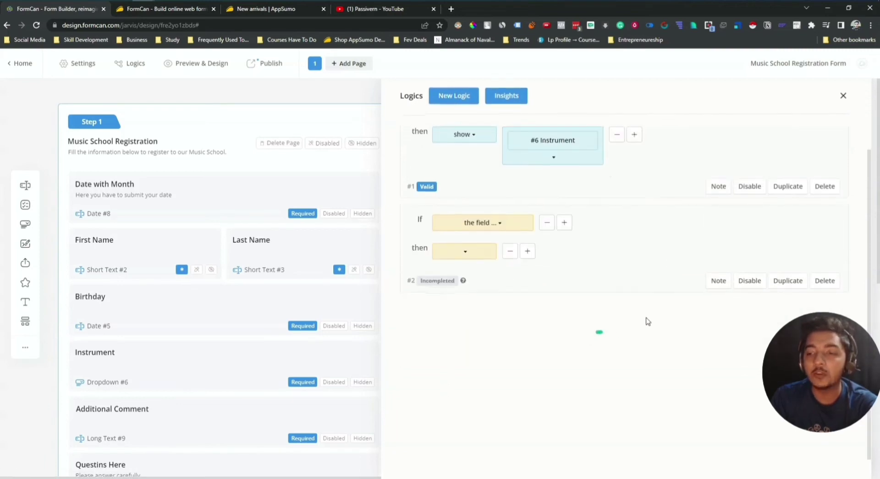
{"action": "left_click", "coordinate": [824, 281]}
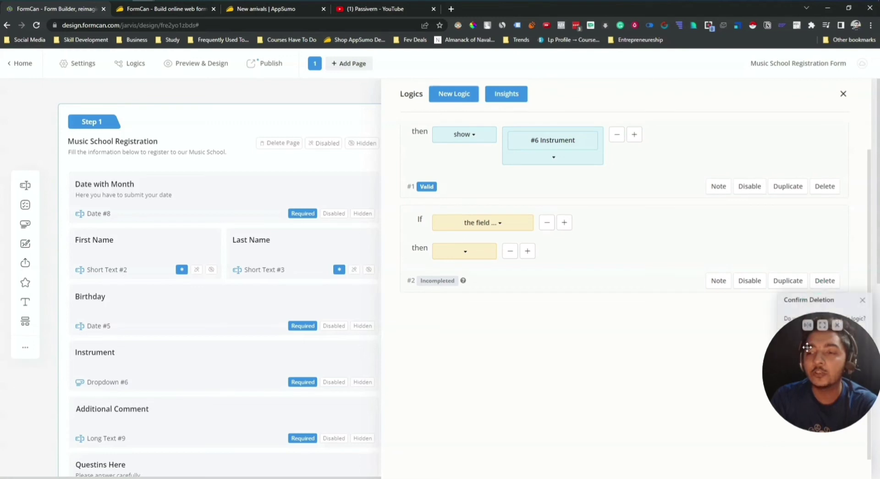
{"action": "left_click_drag", "start_coordinate": [809, 349], "coordinate": [721, 386]}
{"action": "left_click", "coordinate": [846, 340]}
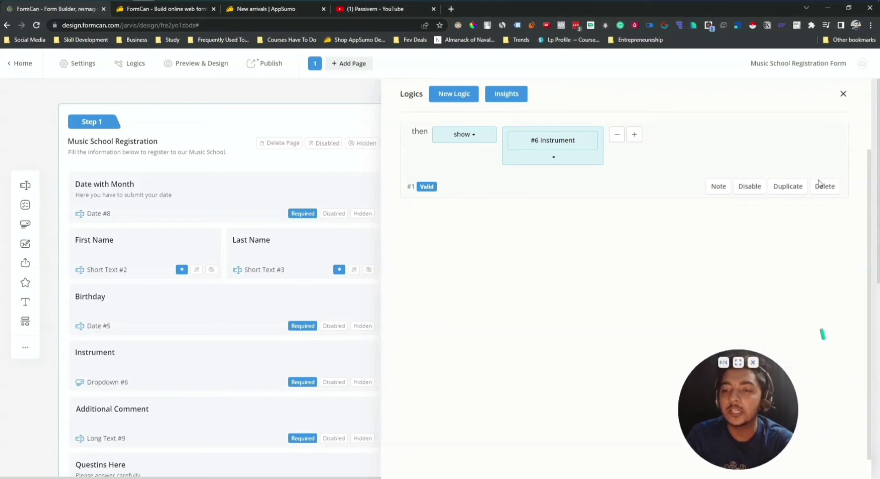
{"action": "left_click_drag", "start_coordinate": [737, 413], "coordinate": [786, 400]}
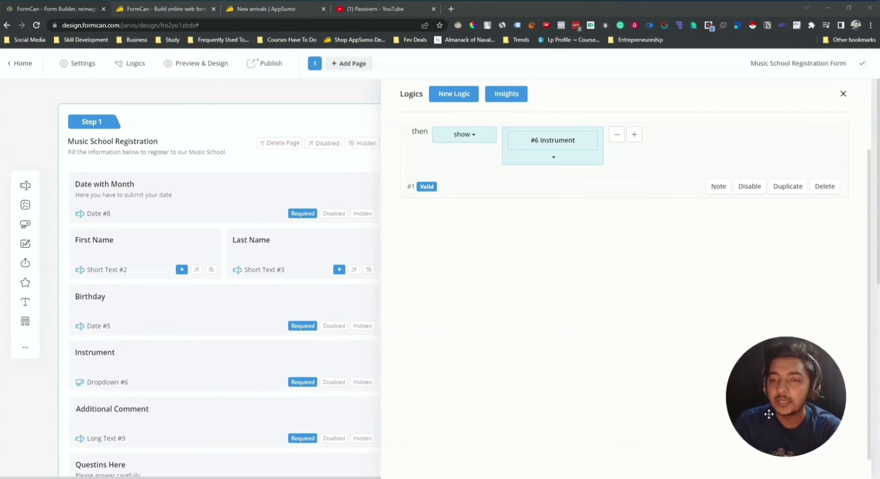
Step: Close the logic rules and open the preview of the Music School Registration Form
{"action": "scroll", "coordinate": [540, 343], "scroll_direction": "up", "scroll_amount": 2}
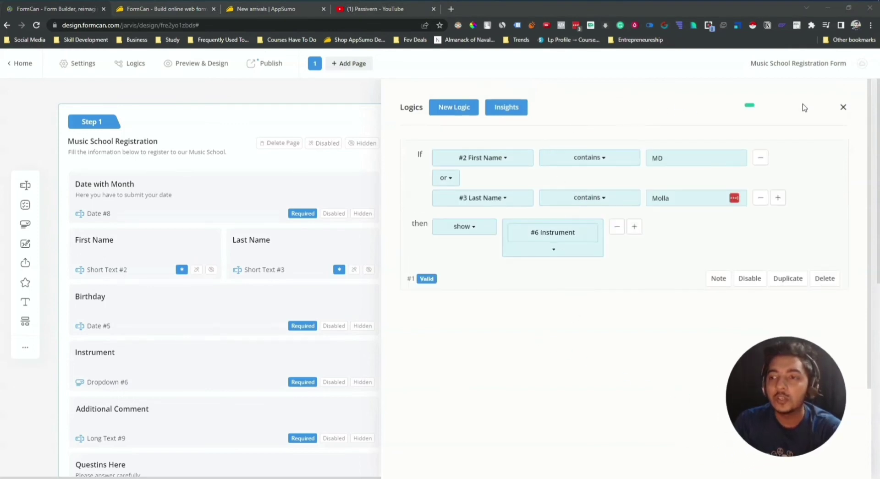
{"action": "left_click", "coordinate": [341, 97]}
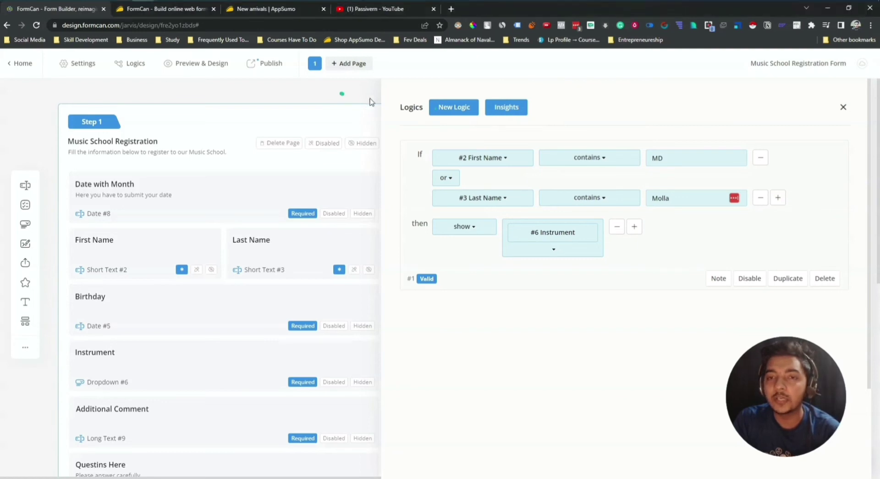
{"action": "left_click", "coordinate": [843, 107]}
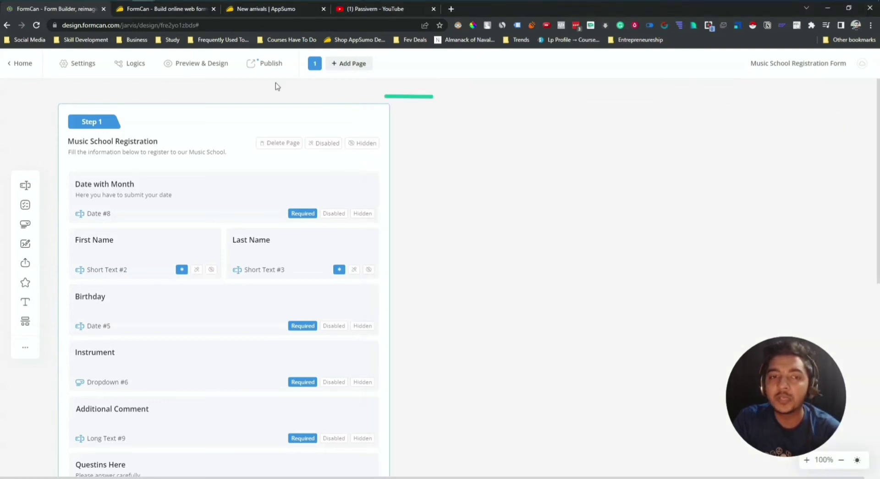
{"action": "left_click", "coordinate": [200, 67]}
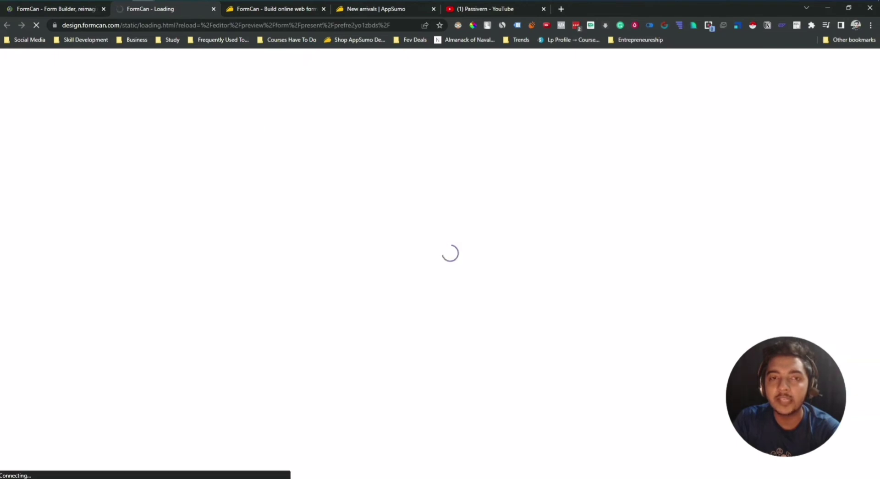
Step: Examine the previewed form from its date and name fields down to the embedded video, and close the preview
{"action": "scroll", "coordinate": [441, 250], "scroll_direction": "down", "scroll_amount": 5}
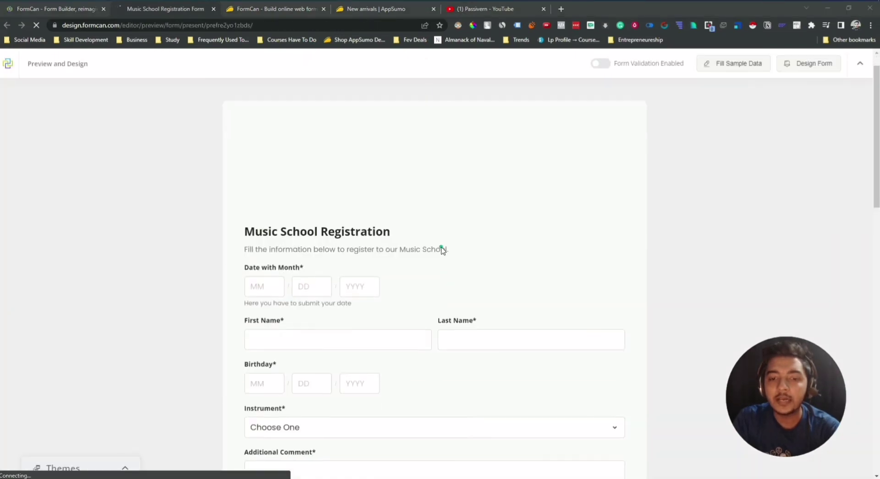
{"action": "scroll", "coordinate": [441, 250], "scroll_direction": "down", "scroll_amount": 10}
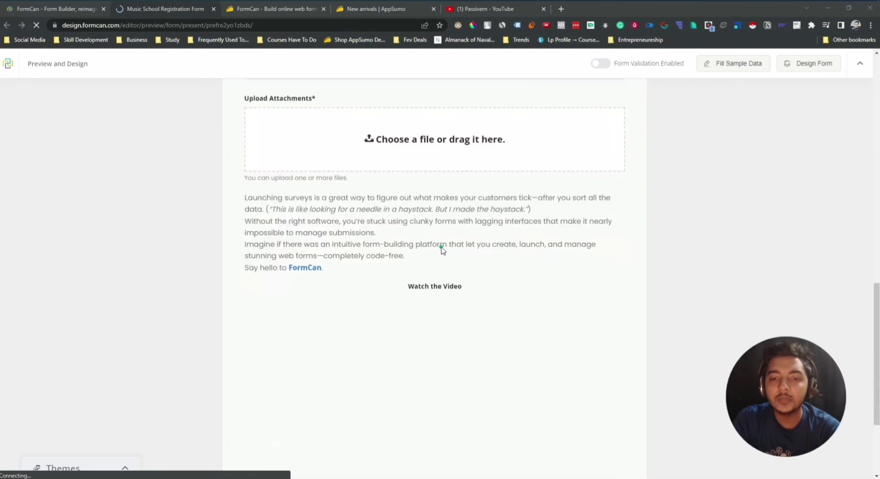
{"action": "scroll", "coordinate": [441, 250], "scroll_direction": "down", "scroll_amount": 3}
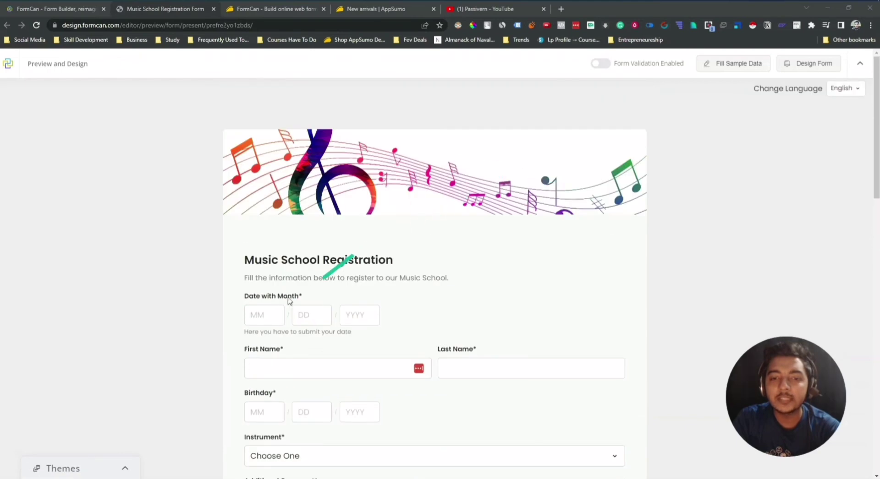
{"action": "scroll", "coordinate": [290, 302], "scroll_direction": "down", "scroll_amount": 2}
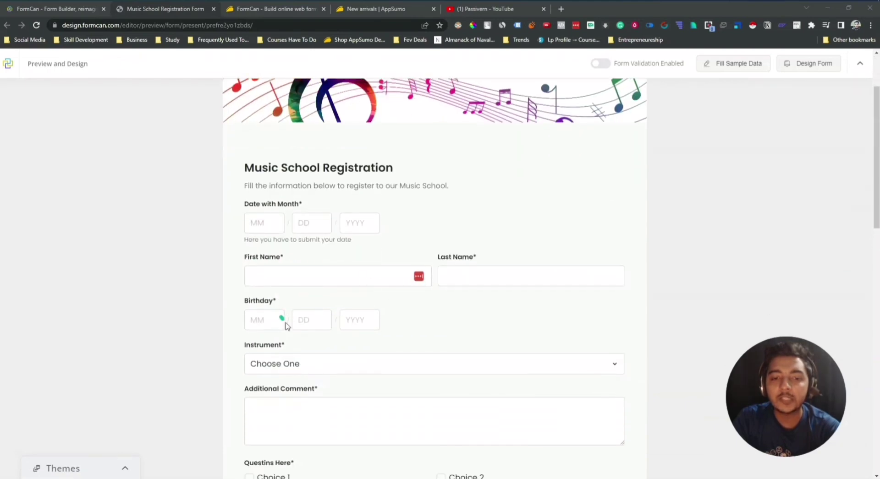
{"action": "scroll", "coordinate": [287, 318], "scroll_direction": "down", "scroll_amount": 2}
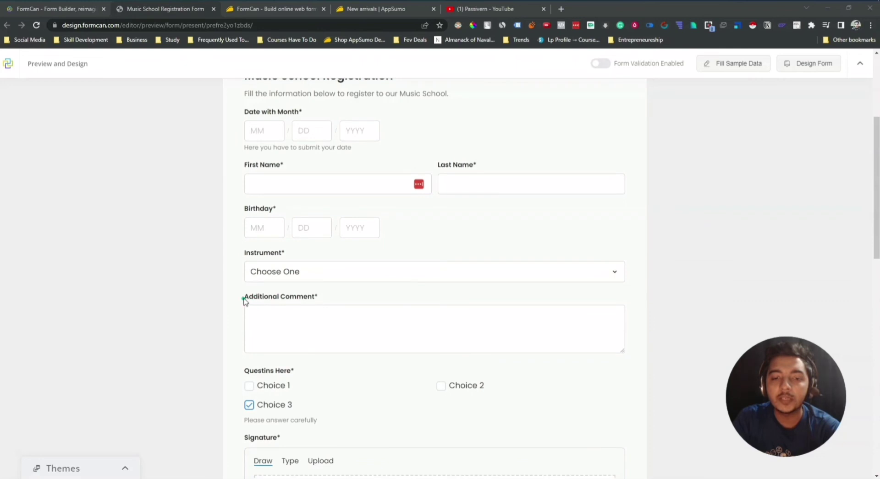
{"action": "scroll", "coordinate": [338, 305], "scroll_direction": "down", "scroll_amount": 3}
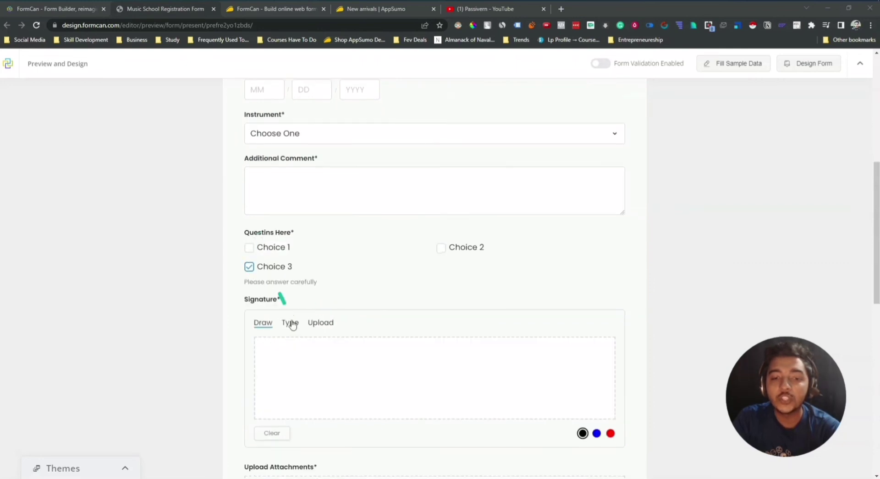
{"action": "scroll", "coordinate": [328, 337], "scroll_direction": "down", "scroll_amount": 2}
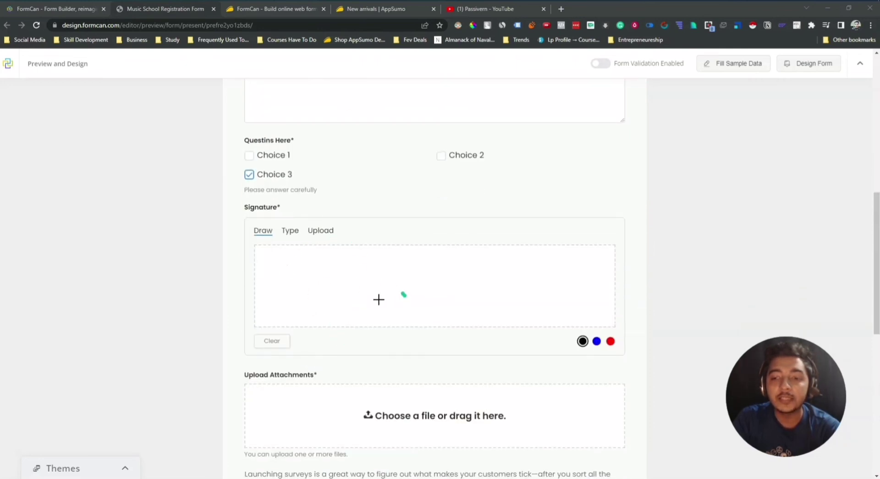
{"action": "scroll", "coordinate": [341, 349], "scroll_direction": "down", "scroll_amount": 1}
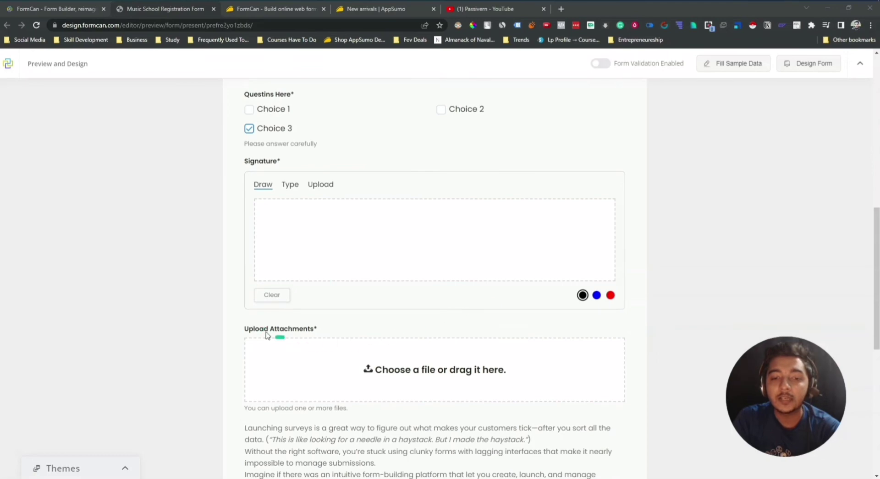
{"action": "scroll", "coordinate": [604, 339], "scroll_direction": "down", "scroll_amount": 4}
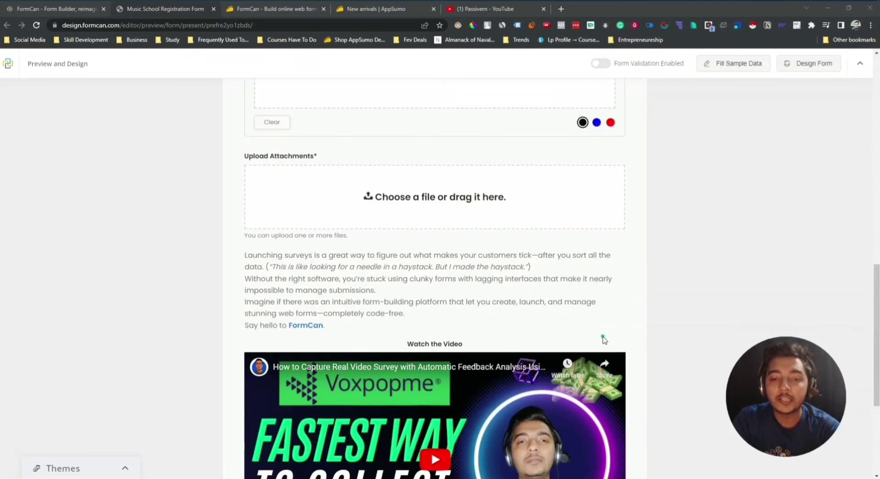
{"action": "left_click_drag", "start_coordinate": [270, 243], "coordinate": [458, 292]}
{"action": "left_click", "coordinate": [457, 293]}
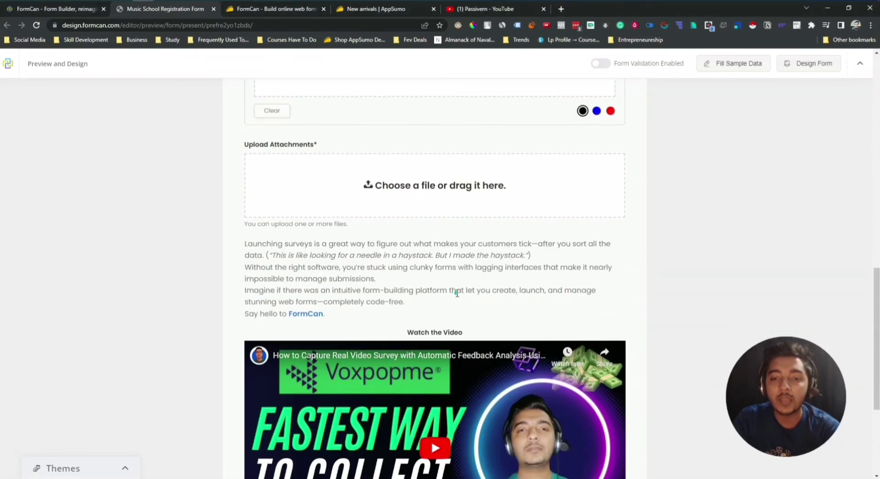
{"action": "scroll", "coordinate": [457, 293], "scroll_direction": "down", "scroll_amount": 2}
{"action": "scroll", "coordinate": [497, 360], "scroll_direction": "up", "scroll_amount": 7}
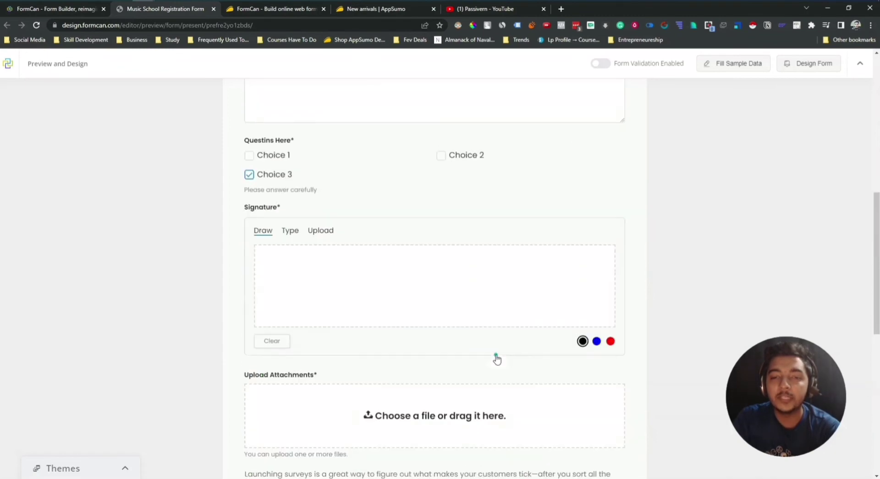
{"action": "scroll", "coordinate": [497, 360], "scroll_direction": "up", "scroll_amount": 10}
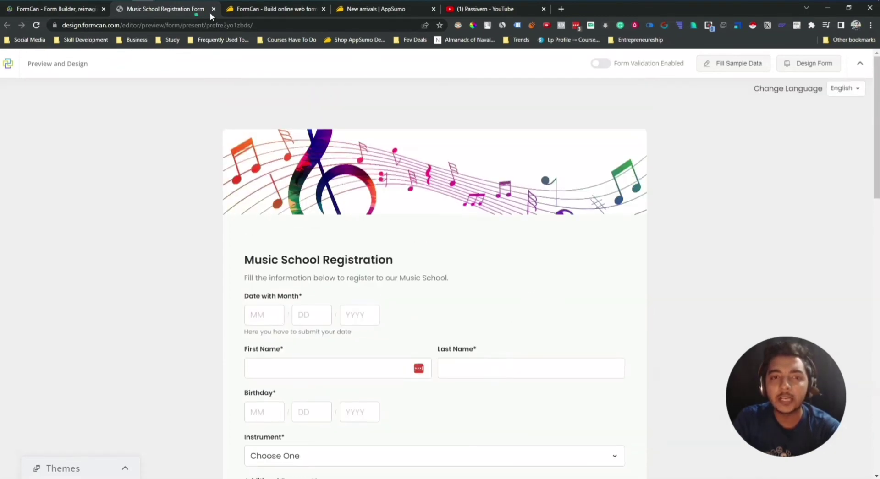
{"action": "left_click", "coordinate": [212, 9]}
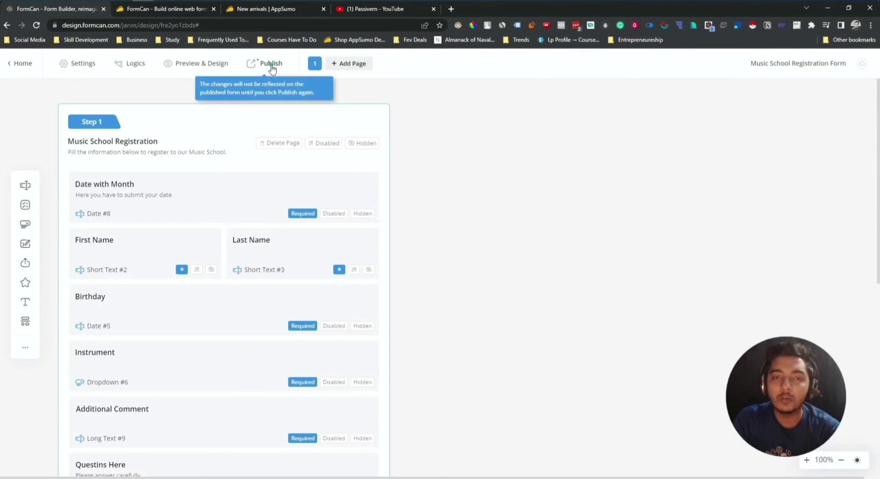
Step: Add a new blank page to the form after the current page
{"action": "left_click", "coordinate": [351, 68]}
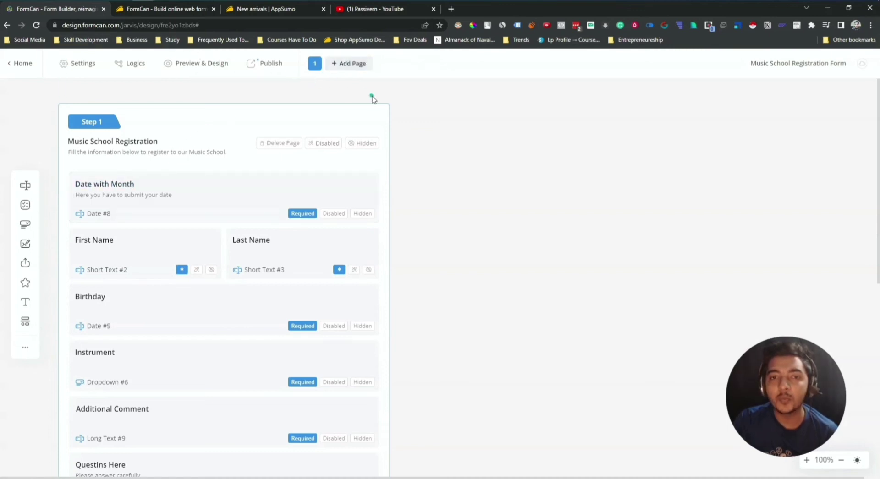
{"action": "scroll", "coordinate": [275, 373], "scroll_direction": "down", "scroll_amount": 5}
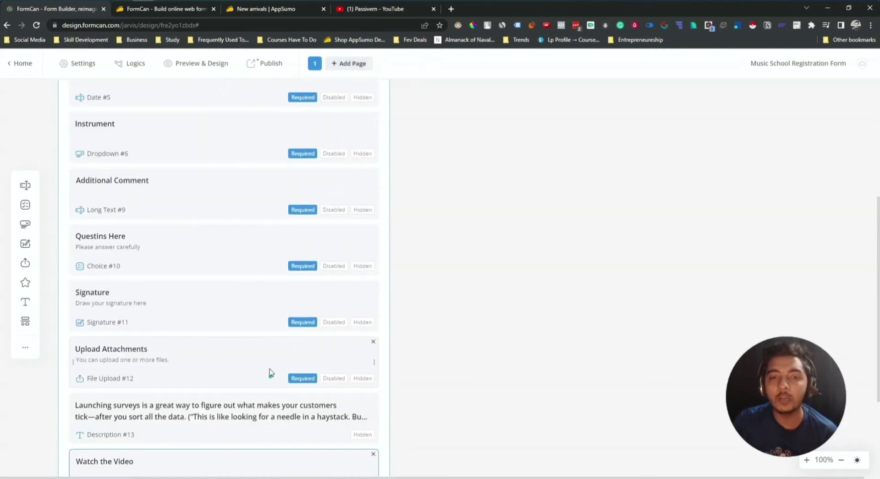
{"action": "scroll", "coordinate": [270, 373], "scroll_direction": "up", "scroll_amount": 5}
{"action": "left_click", "coordinate": [351, 64]}
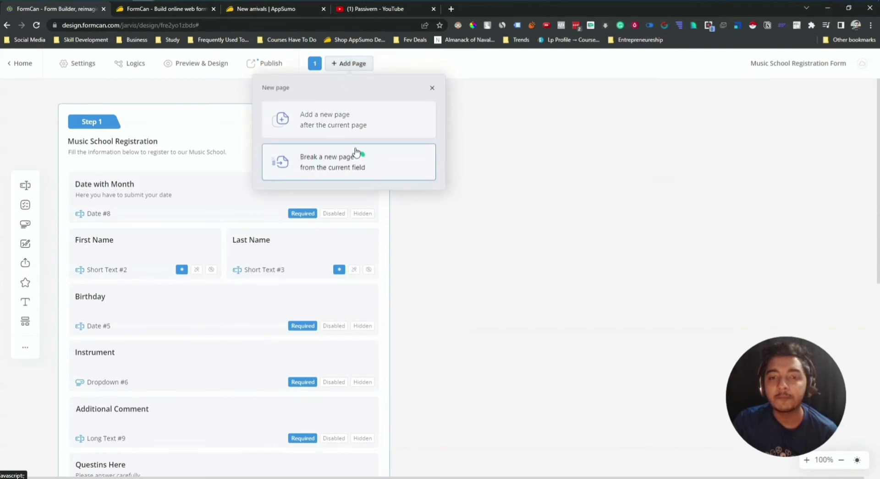
{"action": "left_click", "coordinate": [320, 120]}
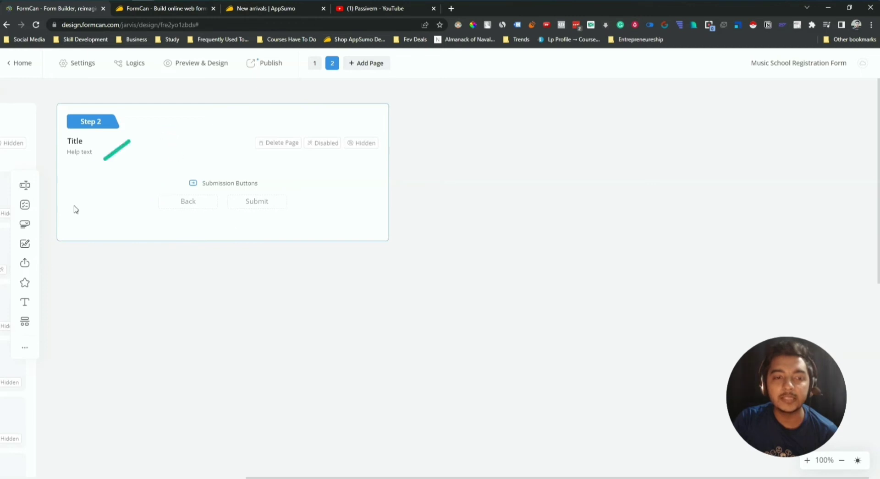
Step: Delete the blank Step 2 page, keeping only the Music School Registration page
{"action": "left_click", "coordinate": [17, 122]}
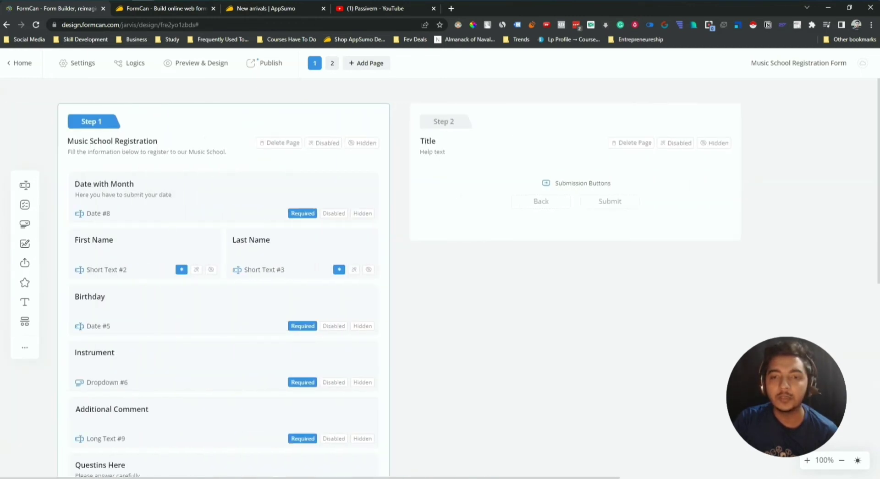
{"action": "left_click", "coordinate": [540, 144]}
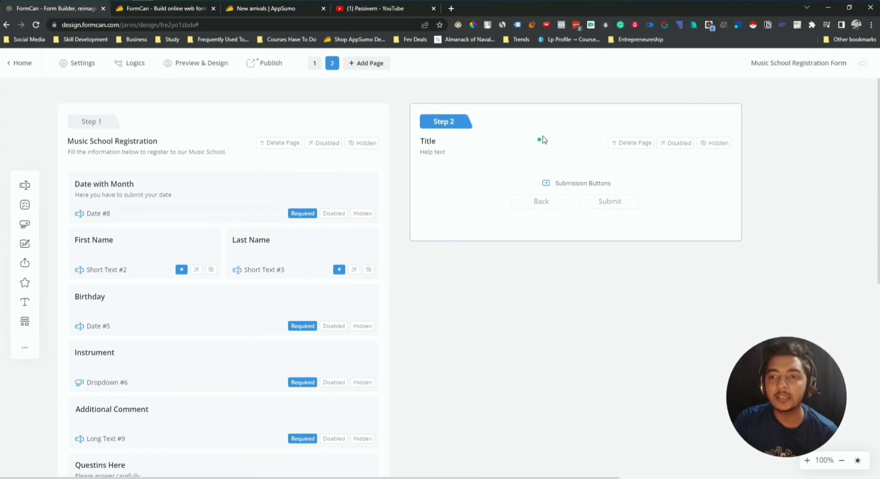
{"action": "left_click", "coordinate": [631, 146]}
{"action": "left_click", "coordinate": [628, 192]}
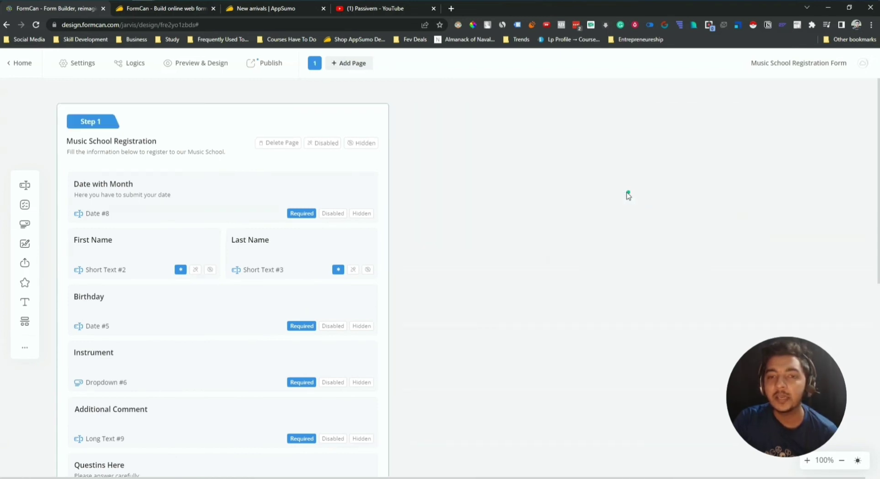
Step: Publish the Music School Registration Form and copy its public URL
{"action": "left_click", "coordinate": [266, 68]}
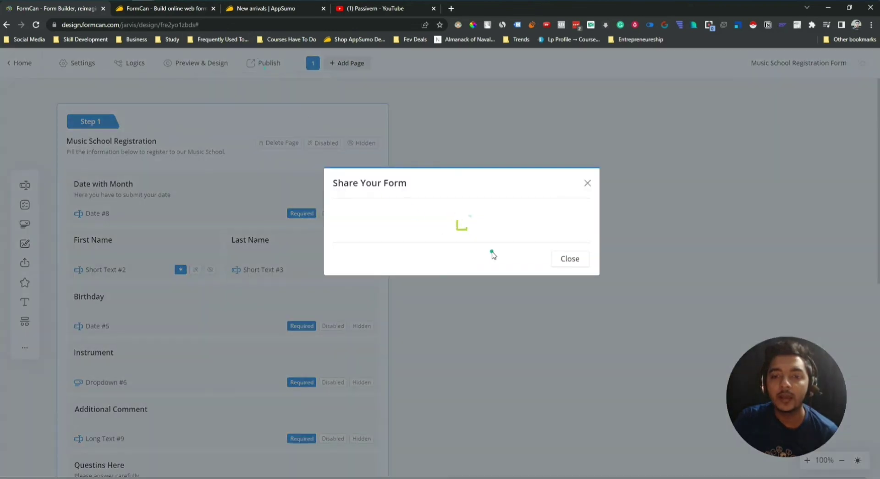
{"action": "left_click", "coordinate": [372, 209]}
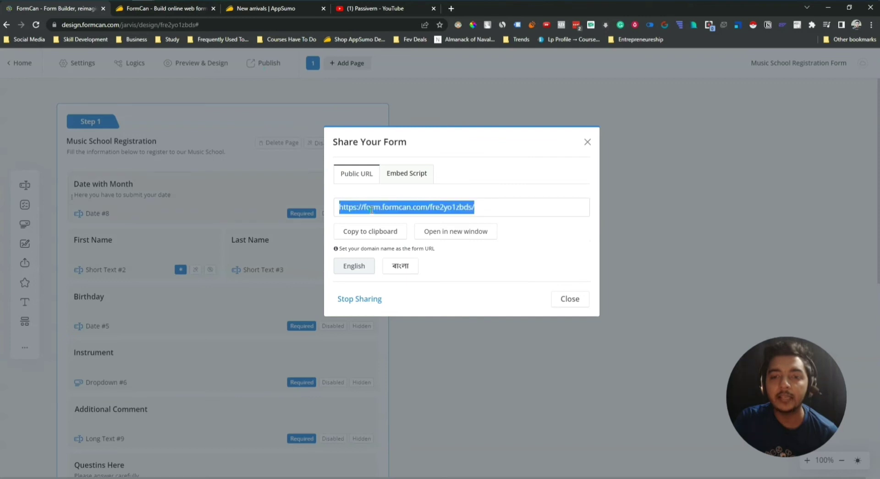
{"action": "right_click", "coordinate": [371, 209]}
{"action": "left_click", "coordinate": [392, 219]}
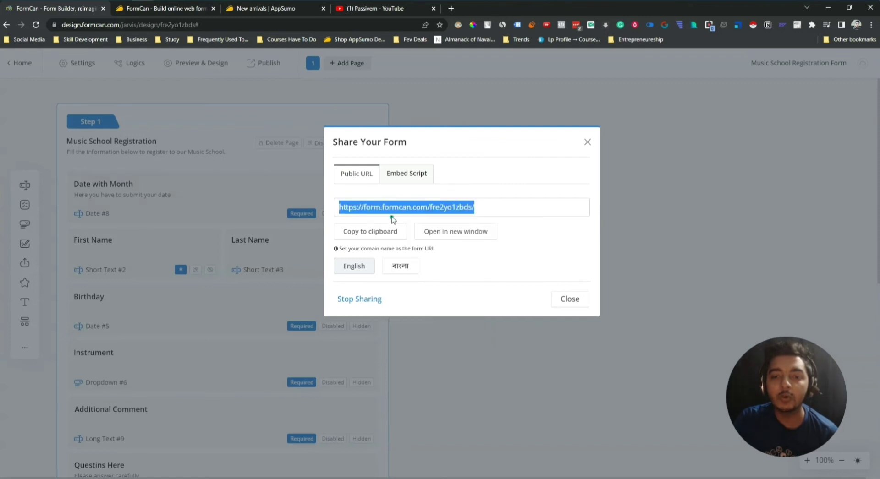
{"action": "right_click", "coordinate": [387, 210]}
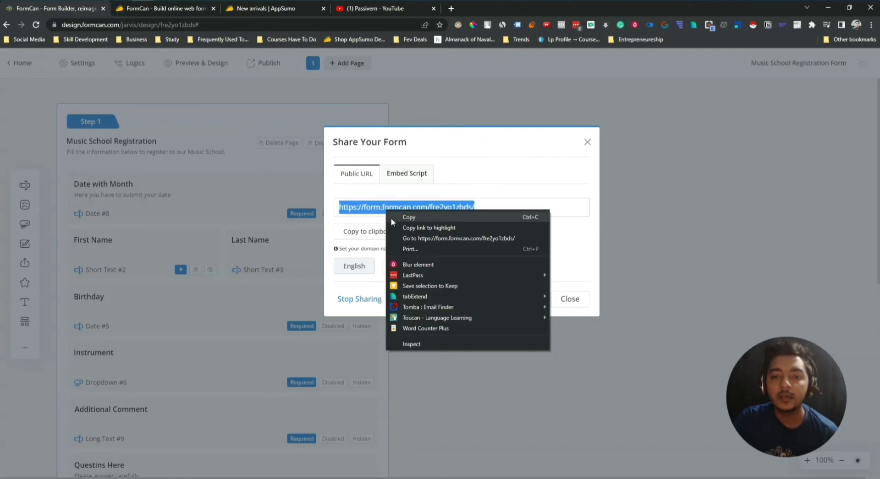
{"action": "left_click", "coordinate": [391, 218]}
{"action": "left_click", "coordinate": [389, 211]}
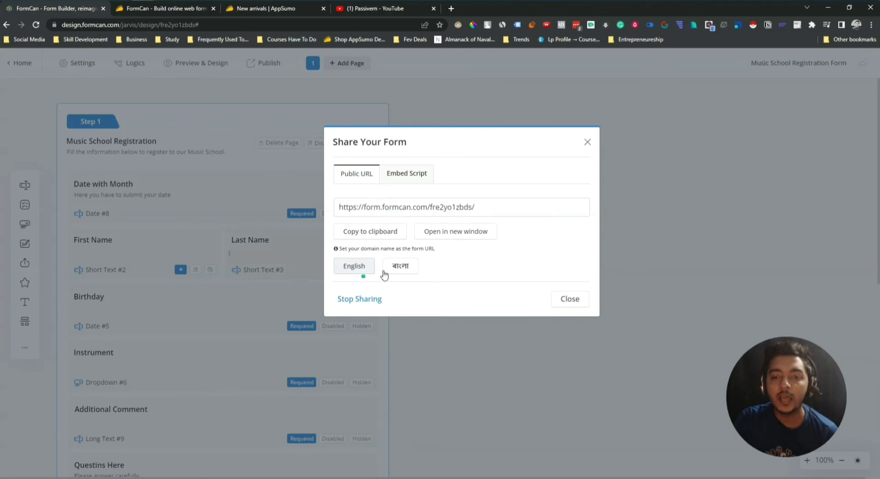
Step: Show the form's embed script and highlight the whole code for review
{"action": "left_click", "coordinate": [405, 176]}
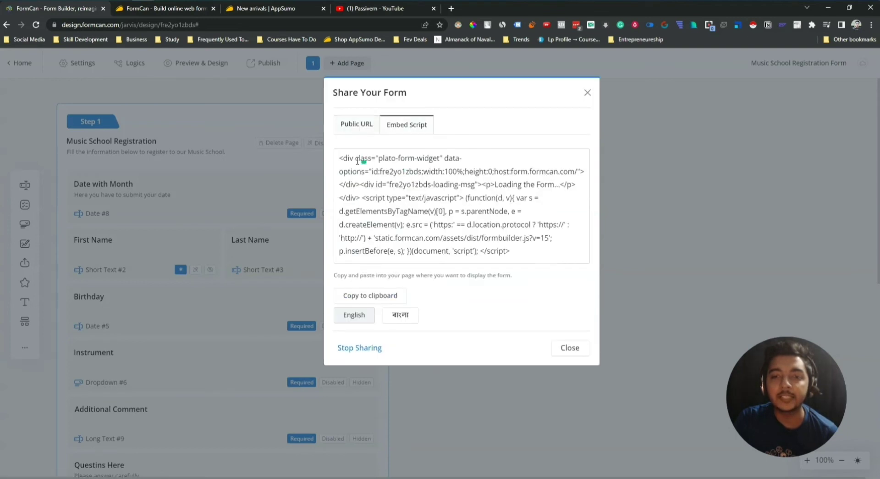
{"action": "left_click_drag", "start_coordinate": [341, 159], "coordinate": [518, 258]}
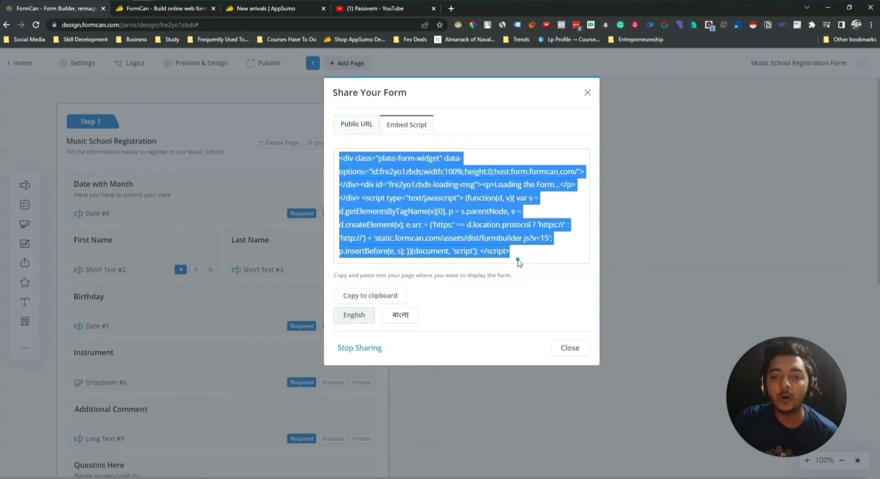
{"action": "left_click", "coordinate": [518, 252]}
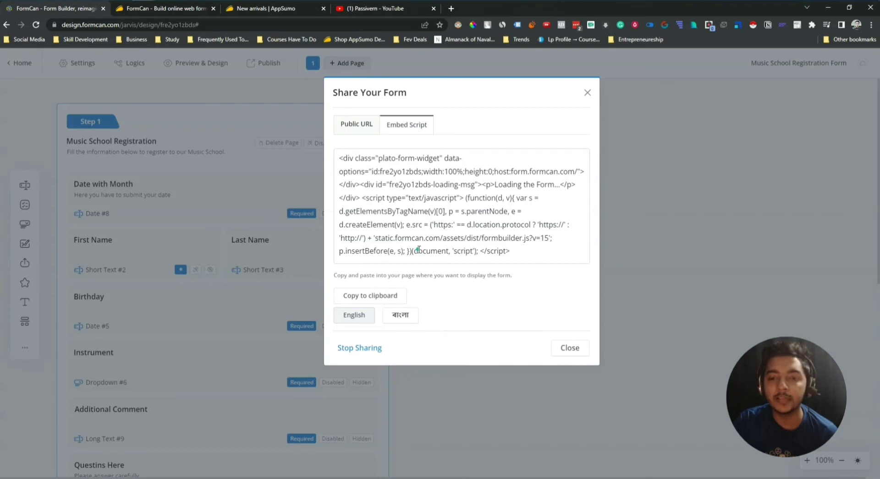
Step: Return to the form's public URL and copy the link again
{"action": "left_click", "coordinate": [357, 129]}
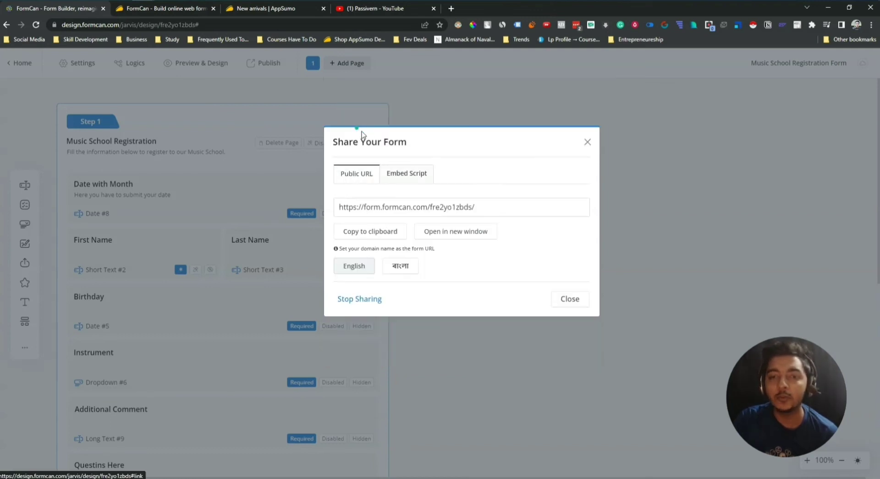
{"action": "left_click", "coordinate": [429, 209]}
{"action": "right_click", "coordinate": [429, 209]}
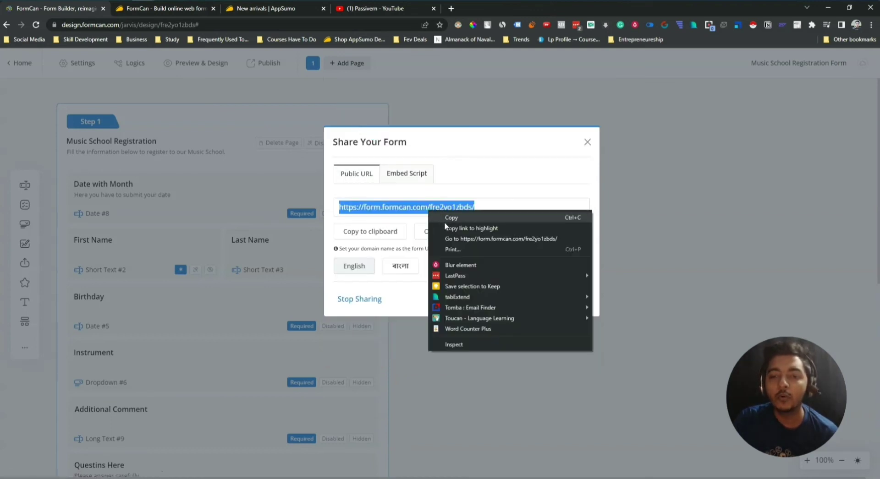
{"action": "left_click", "coordinate": [450, 218]}
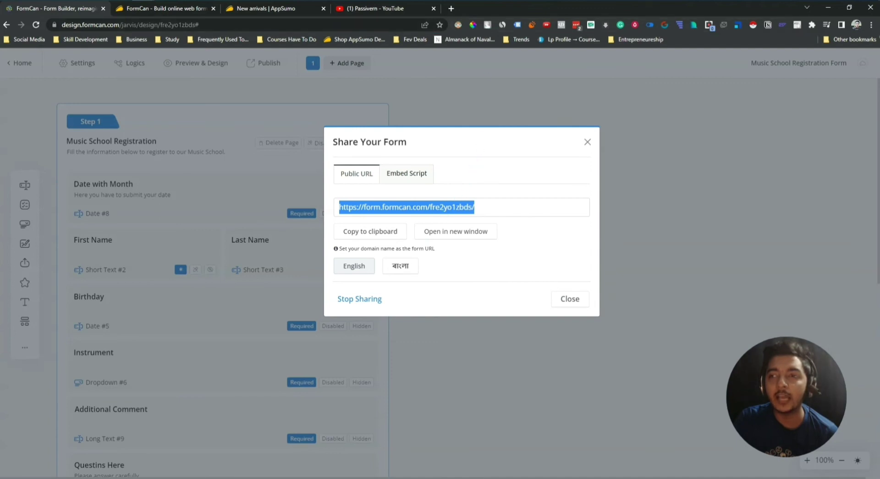
Step: Open the form's copied public URL in a new incognito window, review the published form, and close that window
{"action": "left_click", "coordinate": [872, 26]}
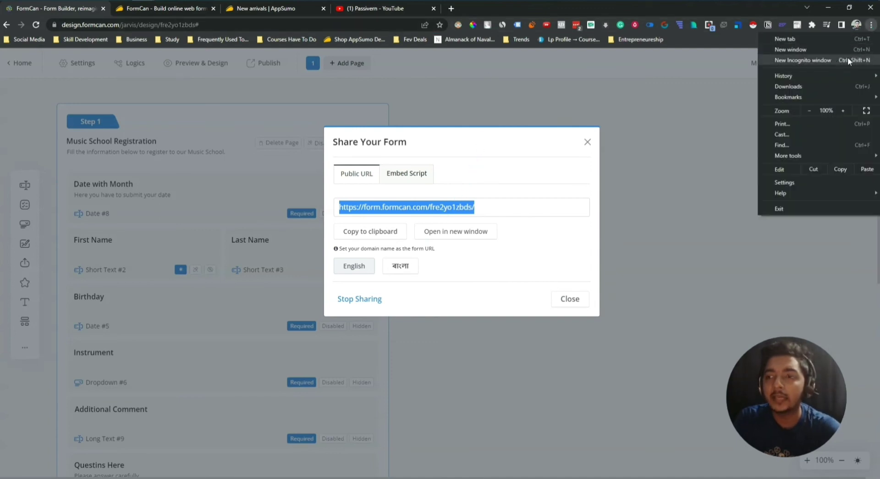
{"action": "left_click", "coordinate": [848, 60]}
{"action": "key", "text": "ctrl+v"}
{"action": "key", "text": "Return"}
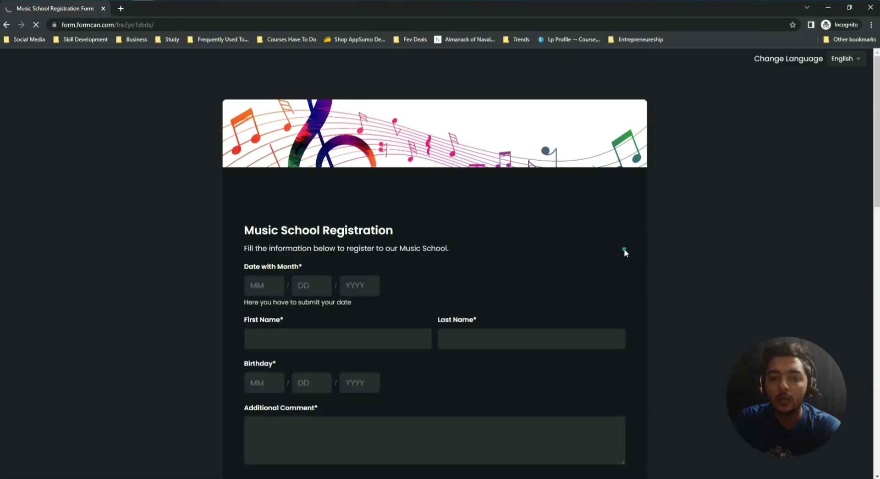
{"action": "scroll", "coordinate": [624, 249], "scroll_direction": "down", "scroll_amount": 2}
{"action": "scroll", "coordinate": [624, 250], "scroll_direction": "down", "scroll_amount": 5}
{"action": "scroll", "coordinate": [624, 250], "scroll_direction": "up", "scroll_amount": 8}
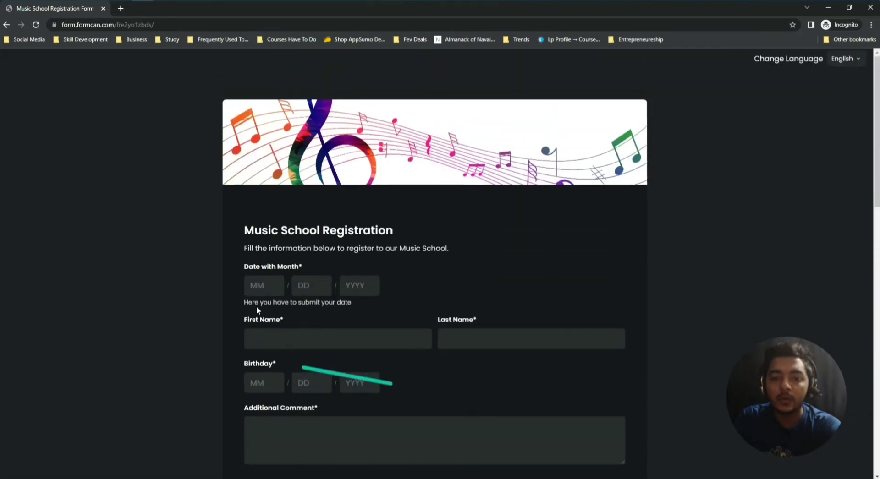
{"action": "scroll", "coordinate": [544, 339], "scroll_direction": "down", "scroll_amount": 5}
{"action": "scroll", "coordinate": [597, 232], "scroll_direction": "up", "scroll_amount": 5}
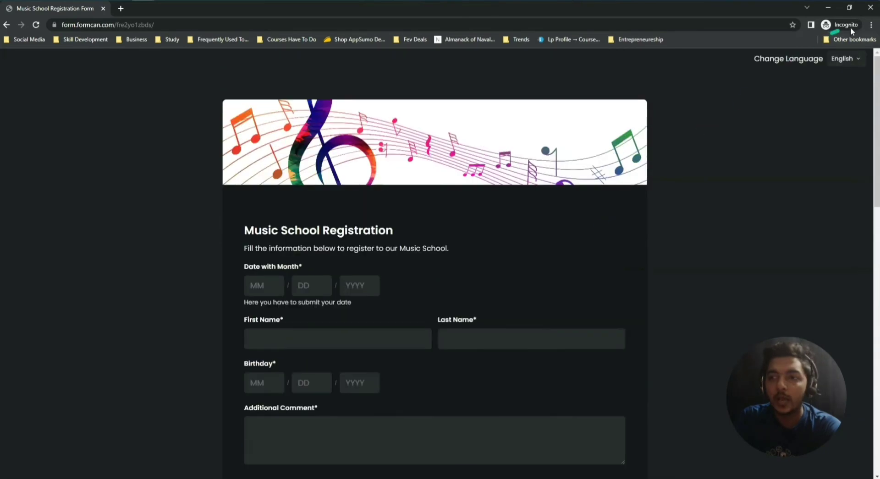
{"action": "left_click", "coordinate": [868, 10]}
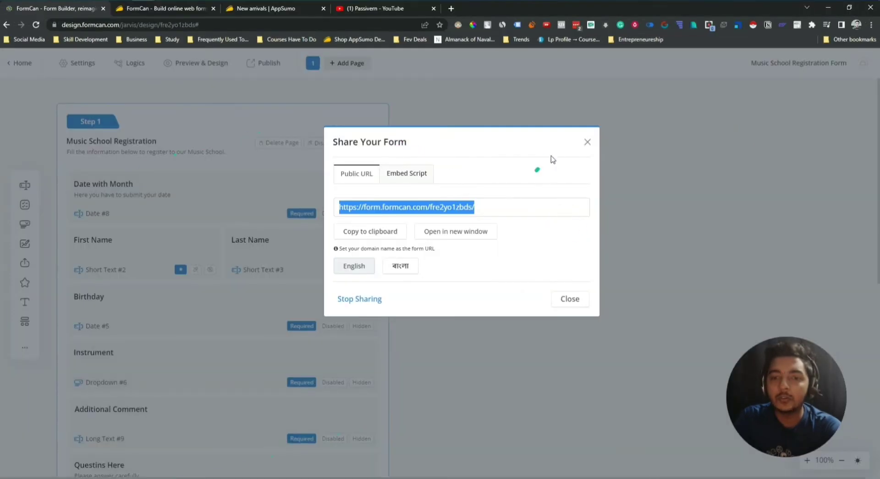
Step: Close the form sharing dialog and return to the dashboard listing all forms
{"action": "left_click", "coordinate": [587, 143]}
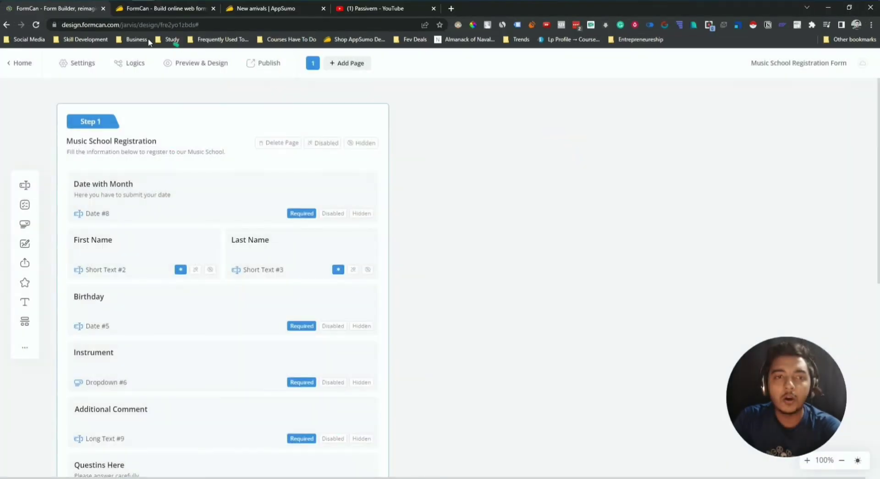
{"action": "left_click", "coordinate": [21, 65]}
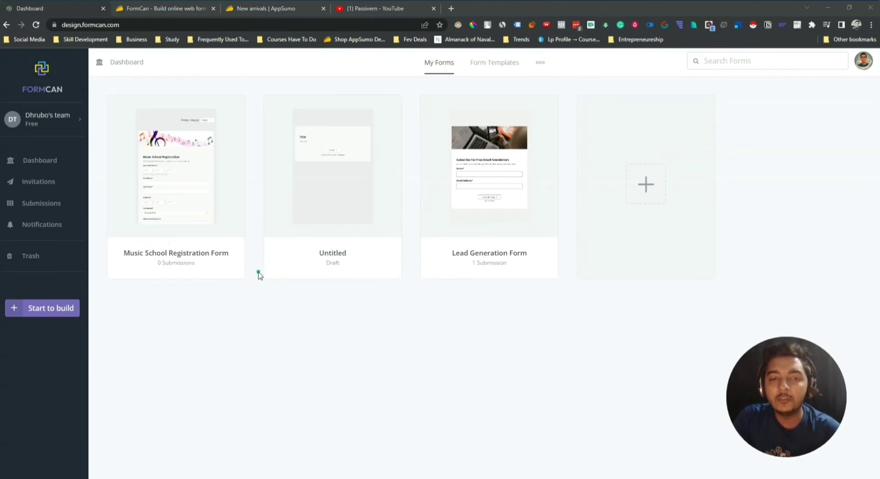
{"action": "mouse_move", "coordinate": [478, 256]}
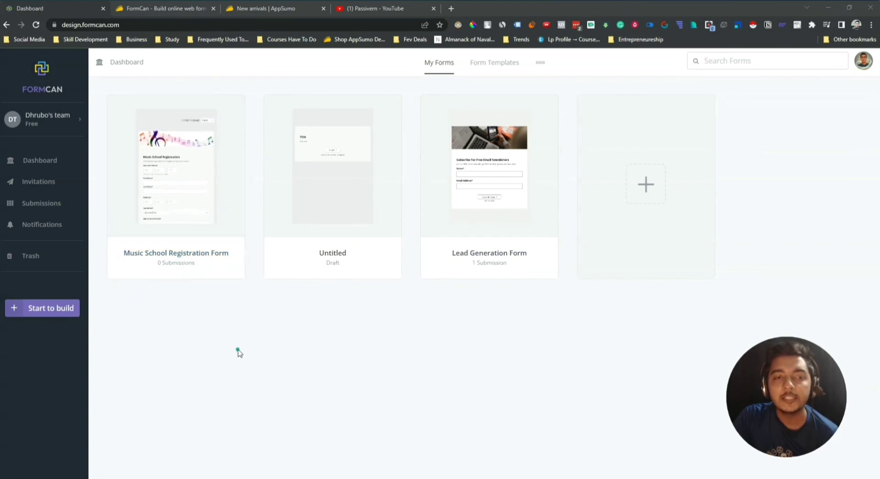
Step: Open the invitation contacts, inspect the group choices for a new contact entry, and discard the blank entry
{"action": "left_click", "coordinate": [29, 184]}
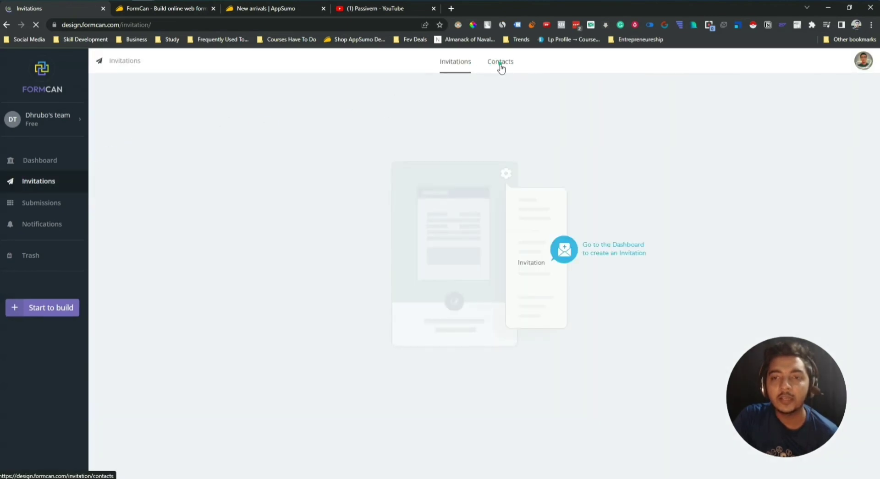
{"action": "left_click", "coordinate": [500, 65]}
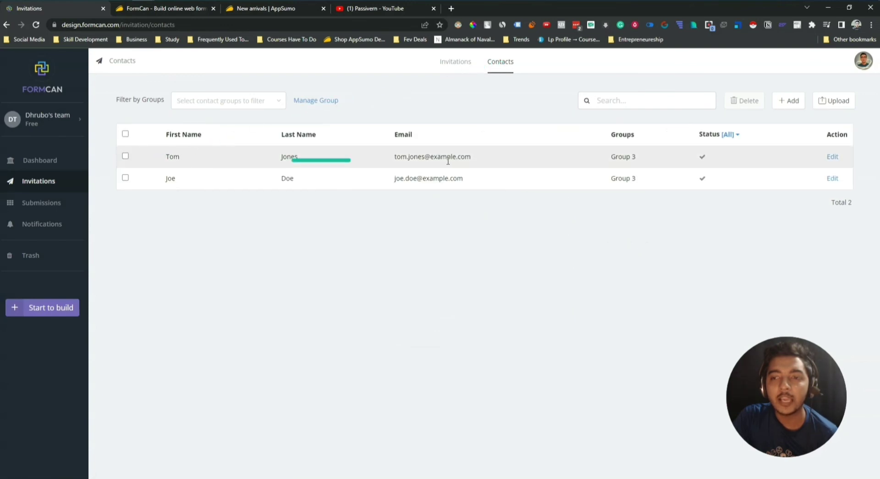
{"action": "left_click", "coordinate": [794, 104]}
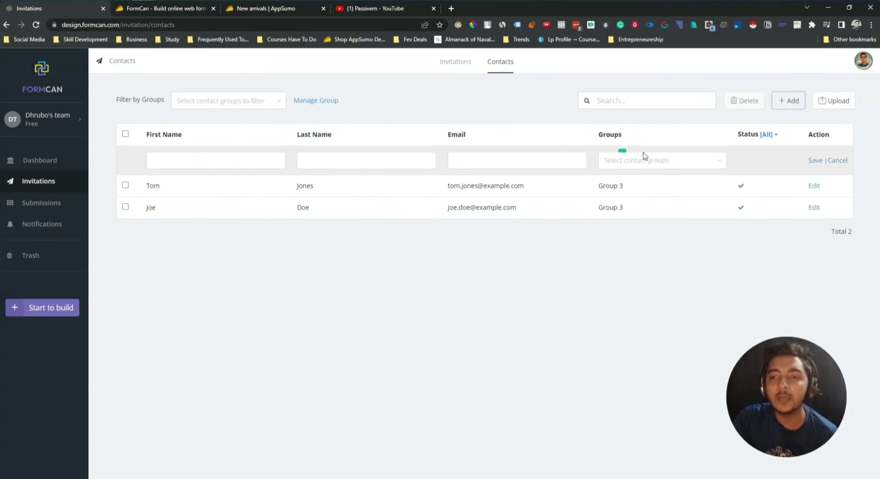
{"action": "left_click", "coordinate": [658, 164]}
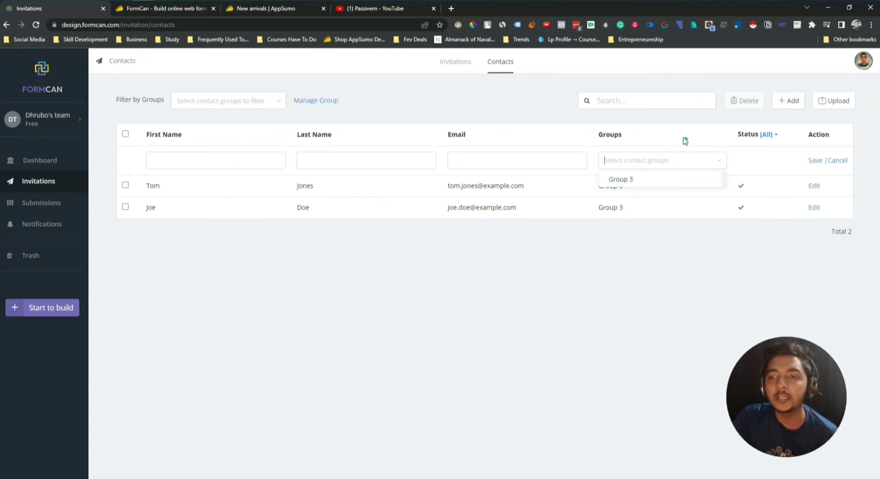
{"action": "left_click", "coordinate": [567, 120]}
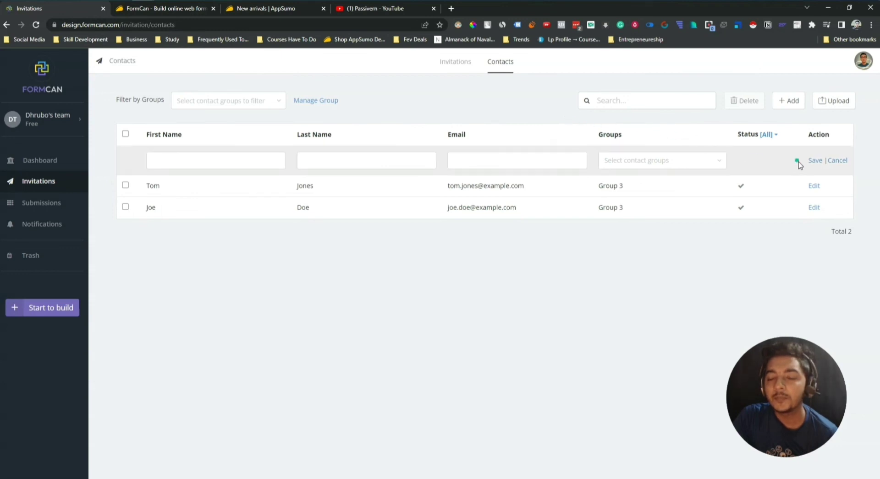
{"action": "left_click", "coordinate": [654, 163]}
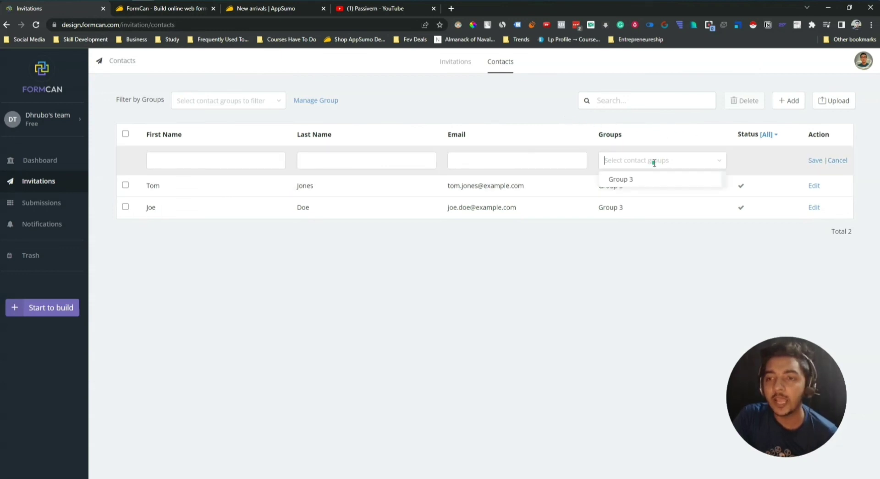
{"action": "left_click", "coordinate": [673, 234]}
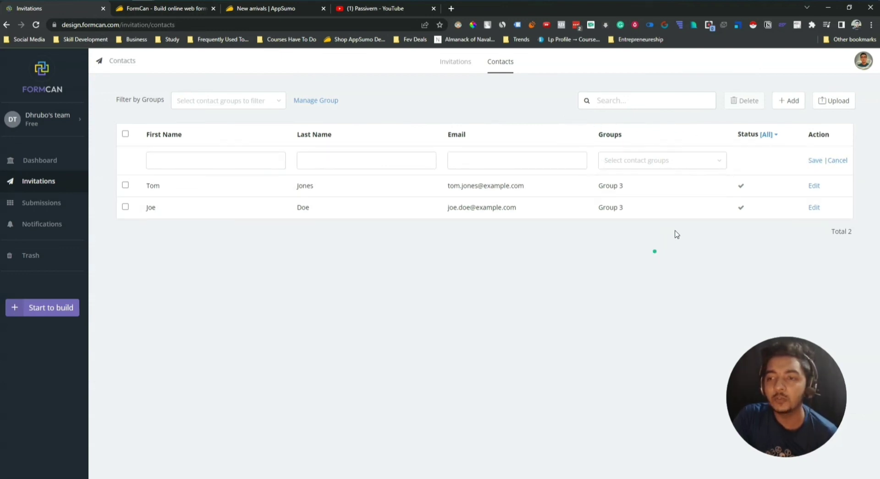
{"action": "left_click", "coordinate": [839, 160]}
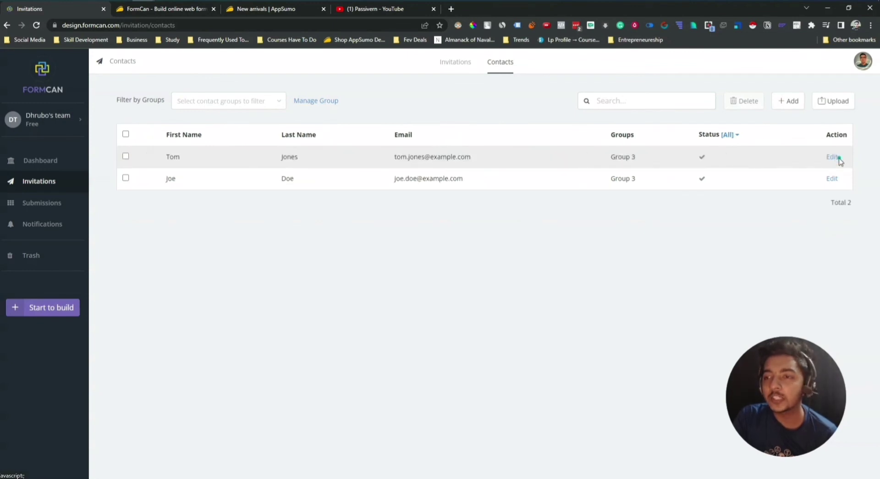
Step: Check the CSV upload page for contacts and return to the invitations overview
{"action": "left_click", "coordinate": [833, 102]}
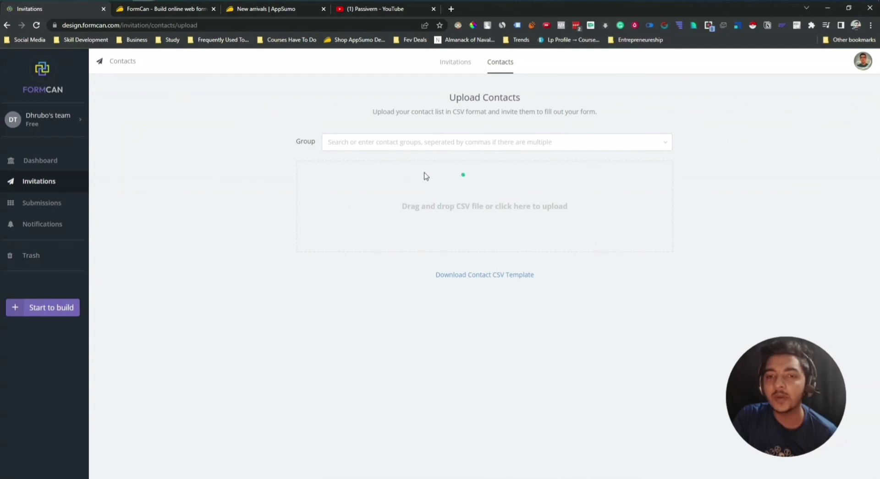
{"action": "left_click", "coordinate": [41, 181]}
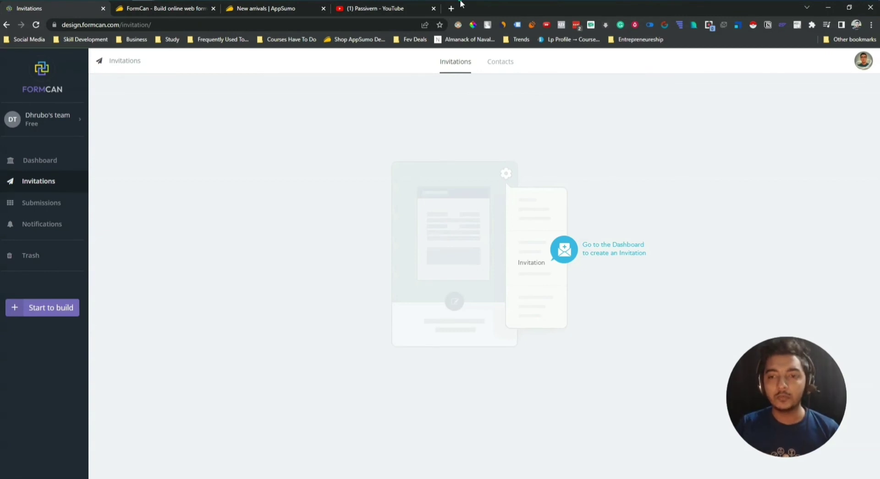
Step: Open the Lead Generation Form's submissions and hide the IP Address field from the displayed columns
{"action": "left_click", "coordinate": [39, 208]}
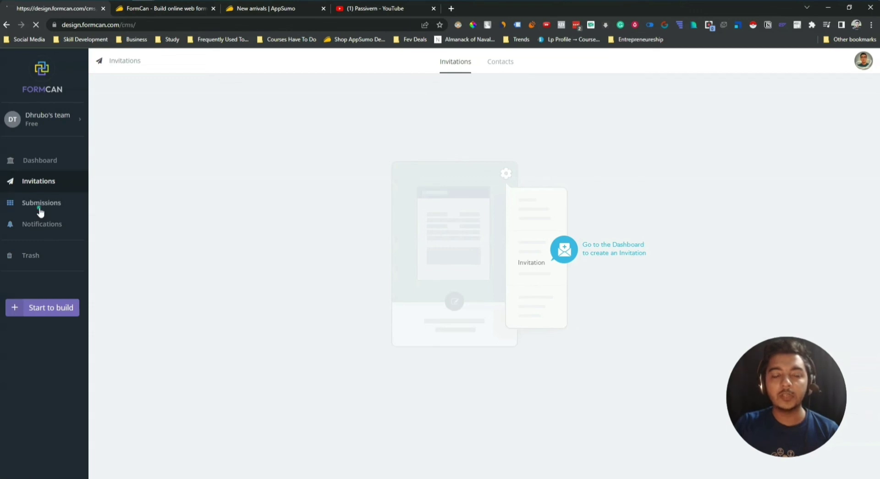
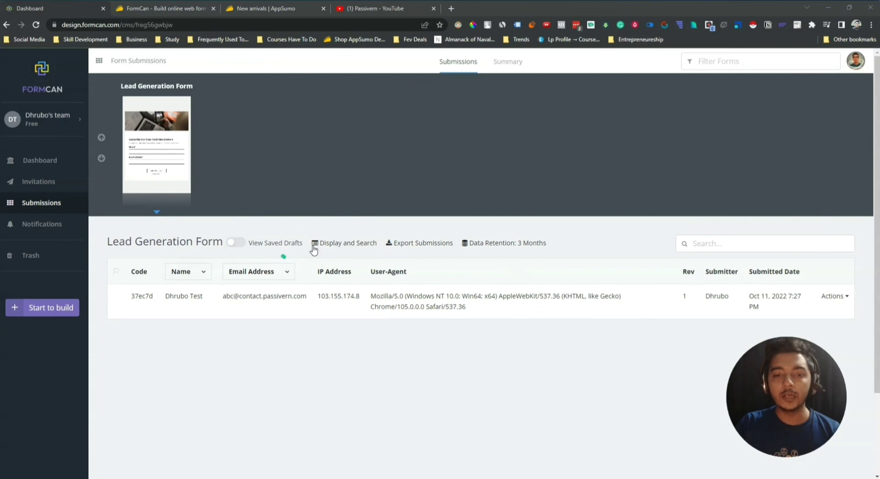
{"action": "left_click", "coordinate": [366, 246]}
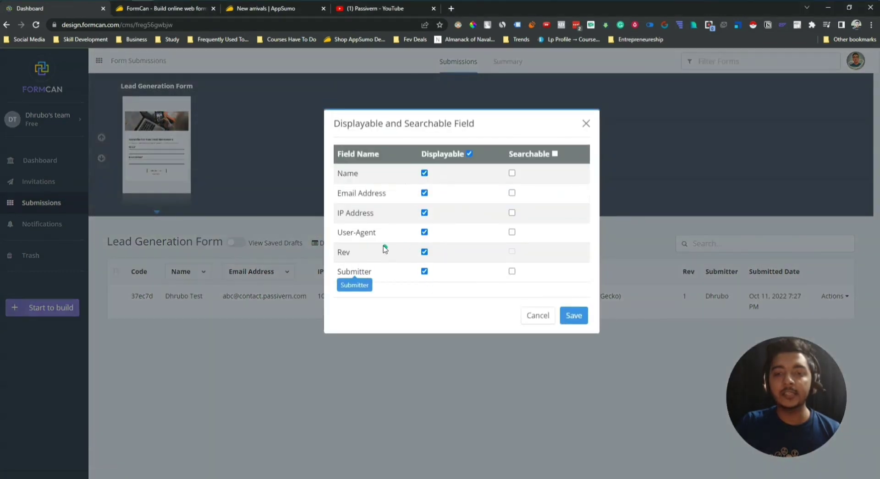
{"action": "left_click", "coordinate": [424, 212]}
{"action": "left_click", "coordinate": [570, 315]}
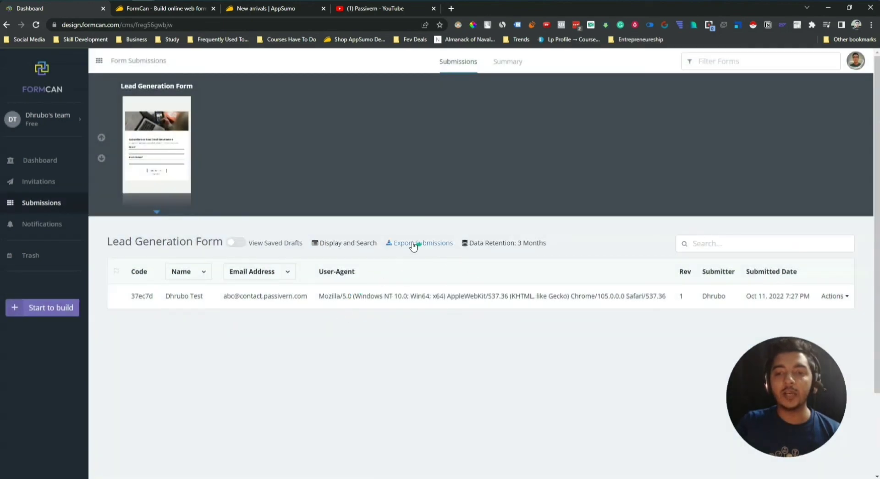
Step: Check the available data retention periods for the form's submissions and close the policy without changing it
{"action": "left_click", "coordinate": [485, 246]}
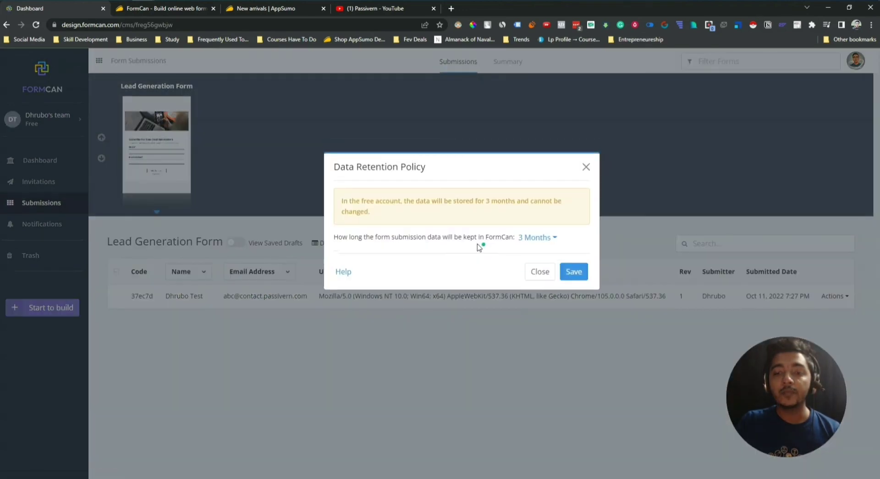
{"action": "left_click", "coordinate": [540, 239]}
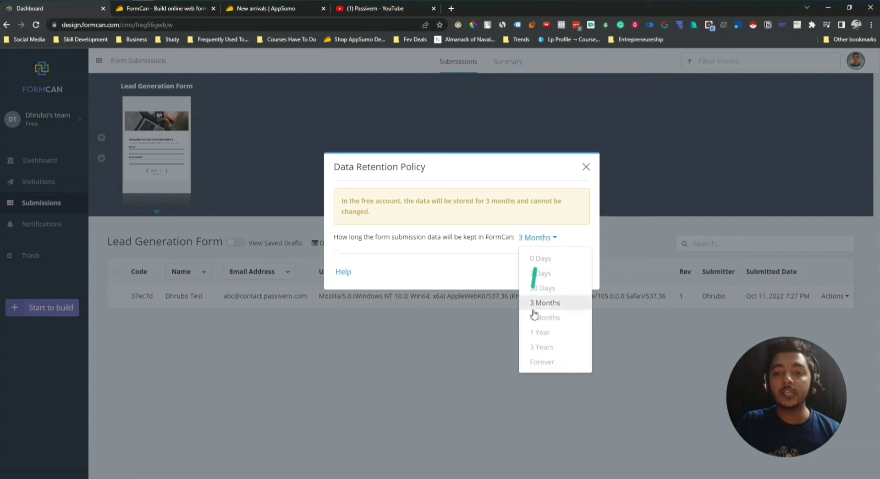
{"action": "left_click", "coordinate": [507, 265]}
{"action": "left_click", "coordinate": [531, 270]}
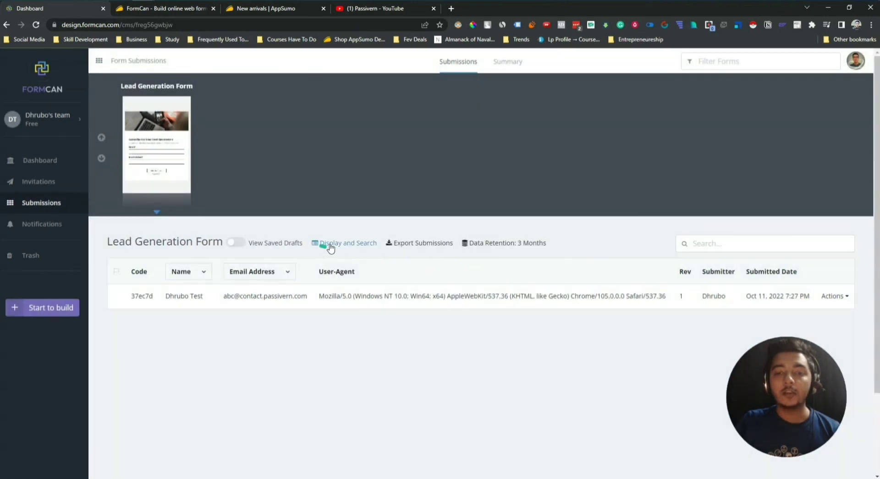
Step: View the notifications and the team members page, including the dialog for inviting members, without sending an invitation
{"action": "left_click", "coordinate": [39, 225]}
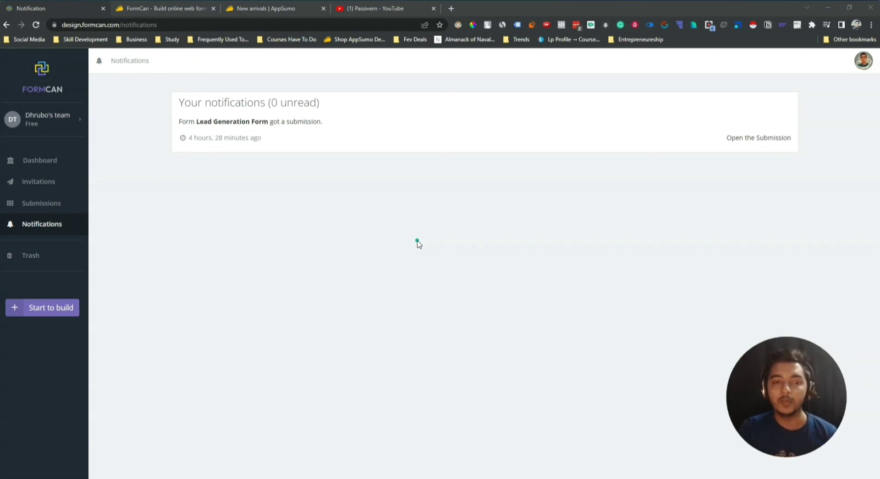
{"action": "left_click", "coordinate": [61, 123]}
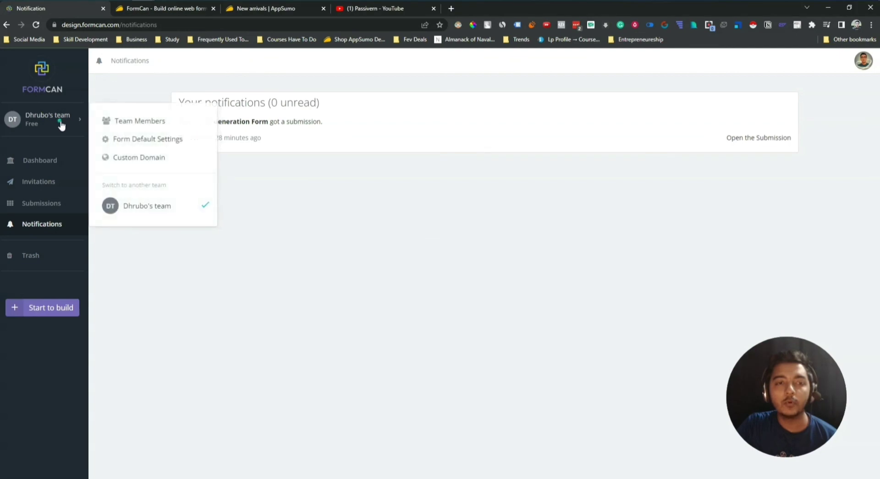
{"action": "left_click", "coordinate": [120, 120]}
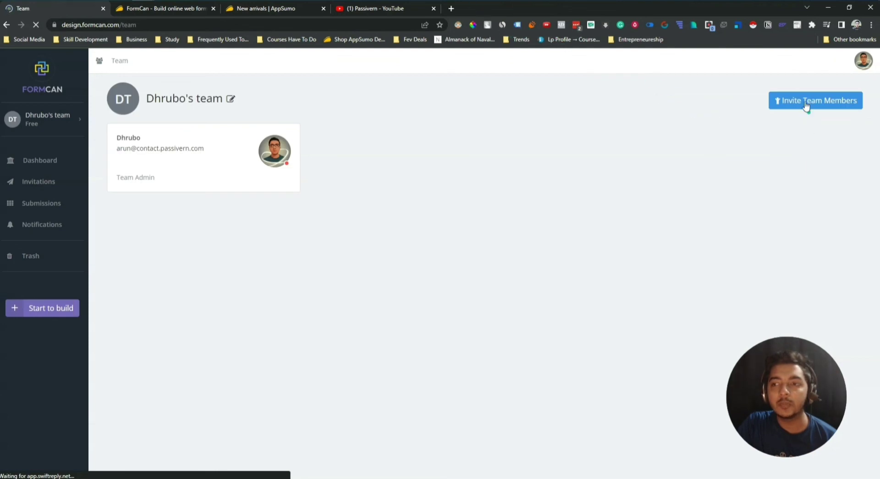
{"action": "left_click", "coordinate": [807, 107]}
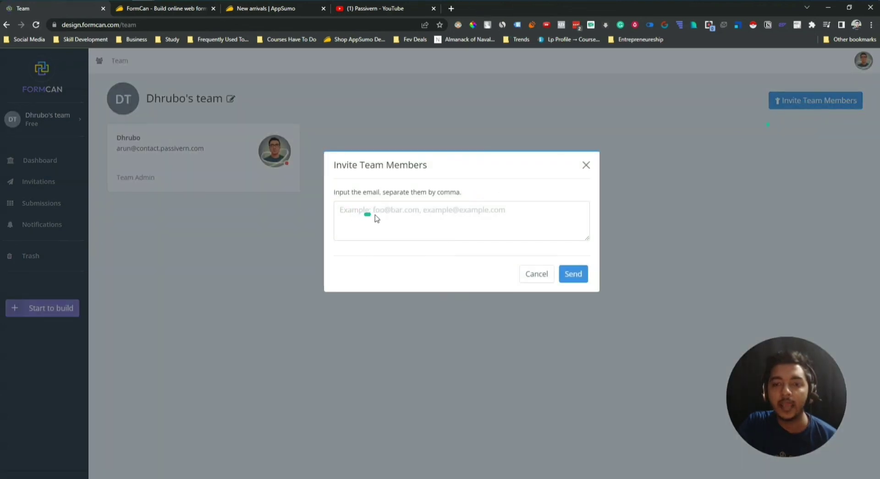
{"action": "left_click", "coordinate": [586, 166]}
Step: Open the team's form default settings and review the confirmation message, loading message, save later email and multi-language options
{"action": "left_click", "coordinate": [42, 122]}
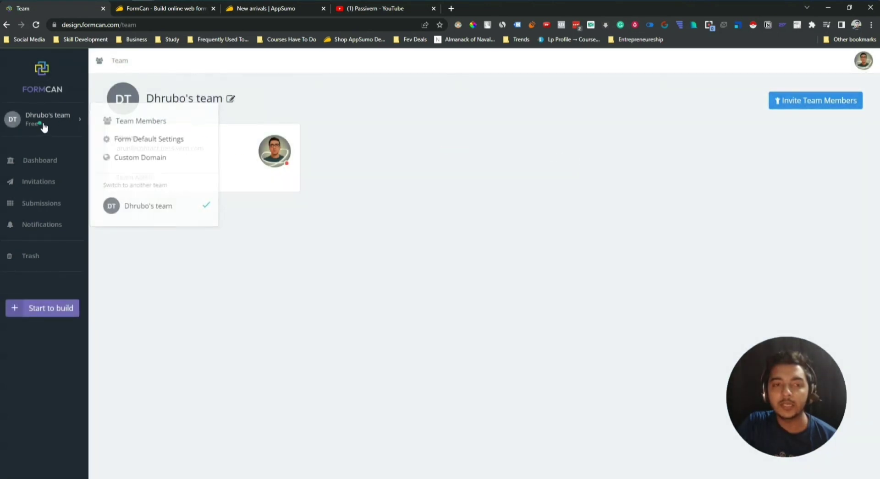
{"action": "left_click", "coordinate": [150, 143]}
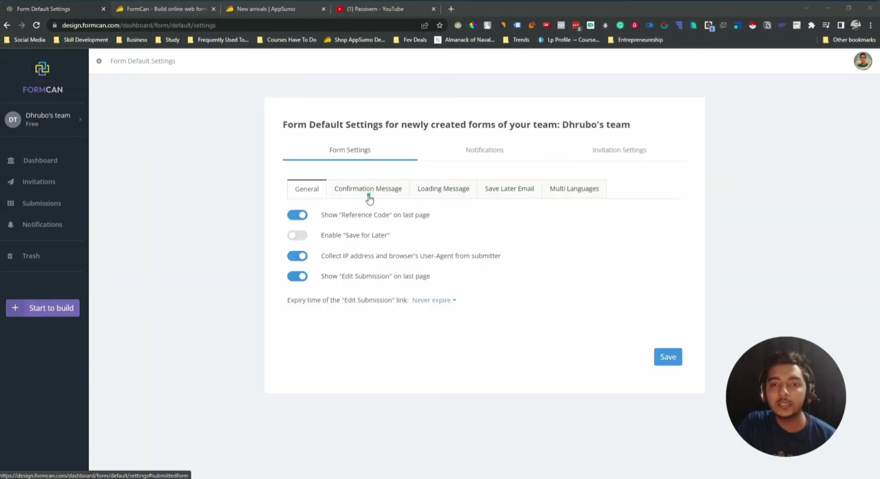
{"action": "left_click", "coordinate": [369, 199]}
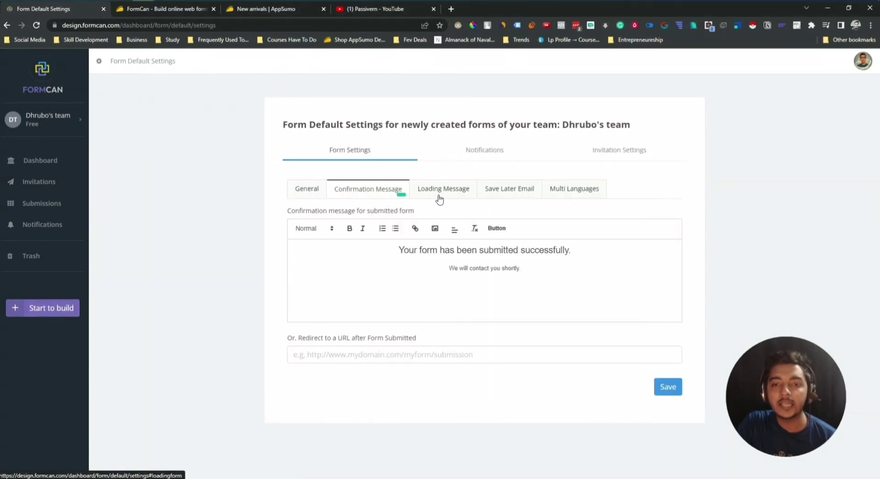
{"action": "left_click", "coordinate": [443, 198]}
{"action": "left_click", "coordinate": [497, 197]}
{"action": "left_click", "coordinate": [578, 196]}
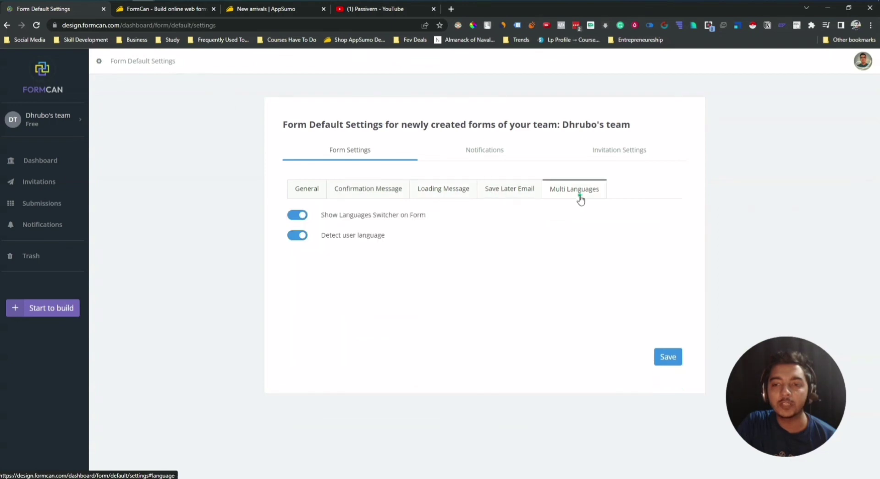
{"action": "left_click", "coordinate": [322, 188]}
{"action": "left_click", "coordinate": [362, 188]}
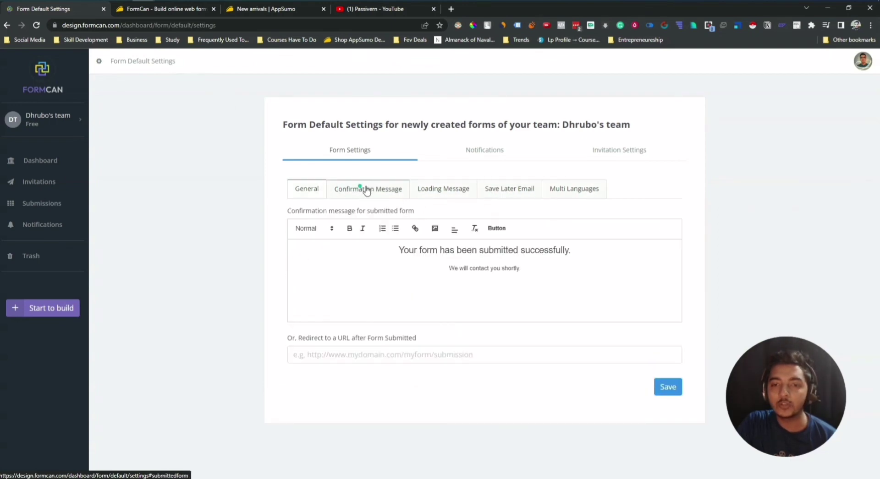
Step: Review the default notification and invitation email settings for new forms, and open the team's custom domain settings
{"action": "left_click", "coordinate": [503, 152]}
{"action": "scroll", "coordinate": [499, 257], "scroll_direction": "down", "scroll_amount": 5}
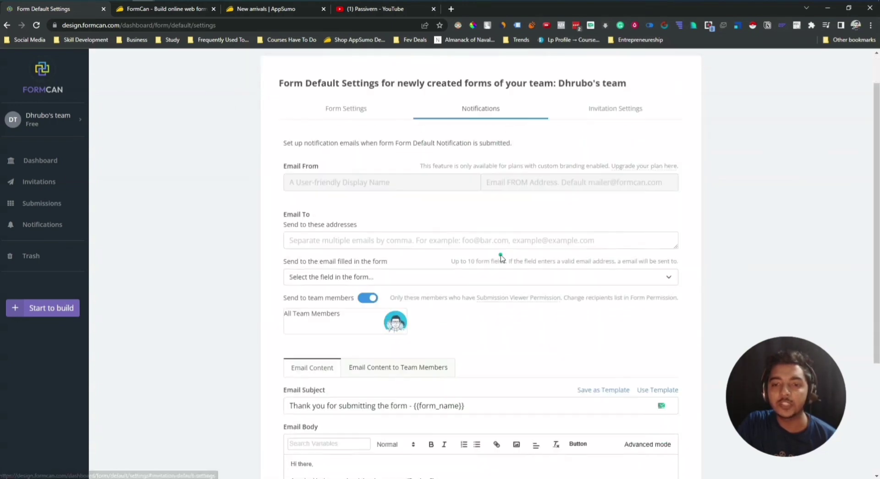
{"action": "scroll", "coordinate": [320, 341], "scroll_direction": "up", "scroll_amount": 5}
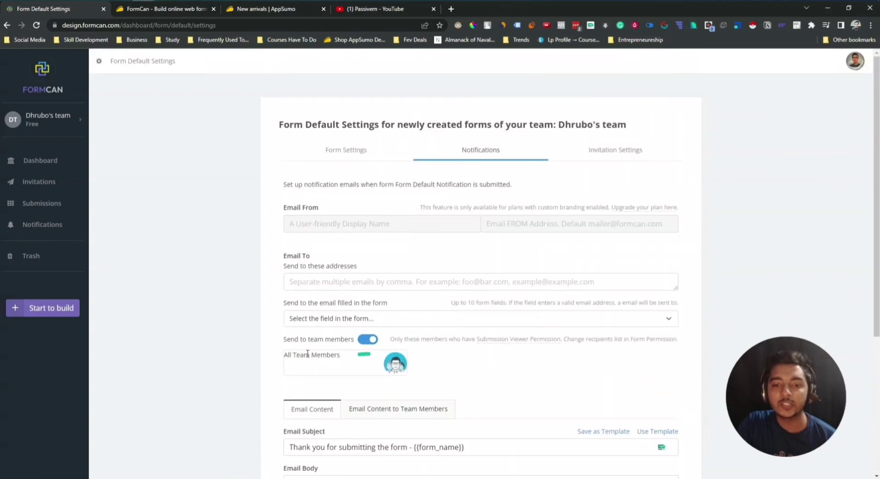
{"action": "left_click", "coordinate": [596, 151]}
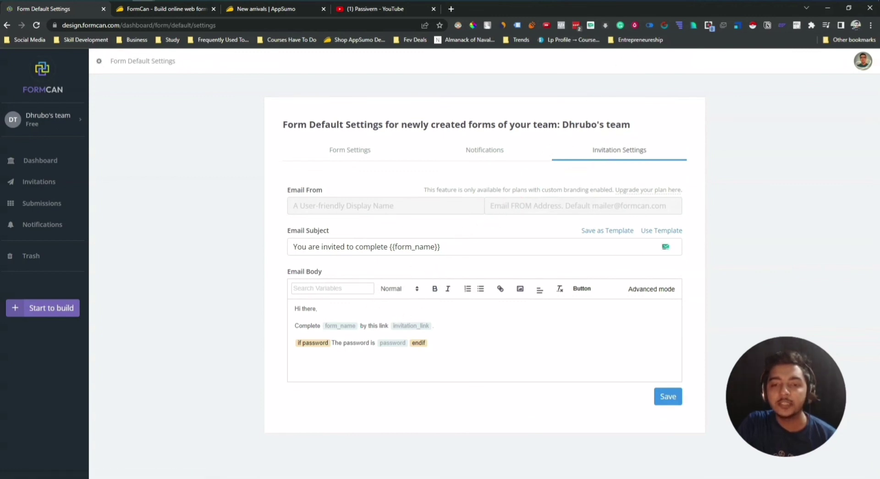
{"action": "left_click", "coordinate": [34, 129]}
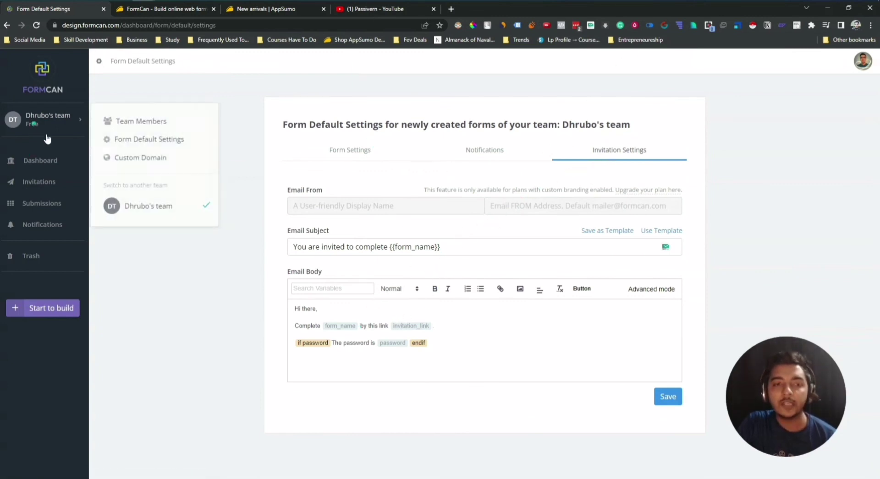
{"action": "left_click", "coordinate": [146, 163]}
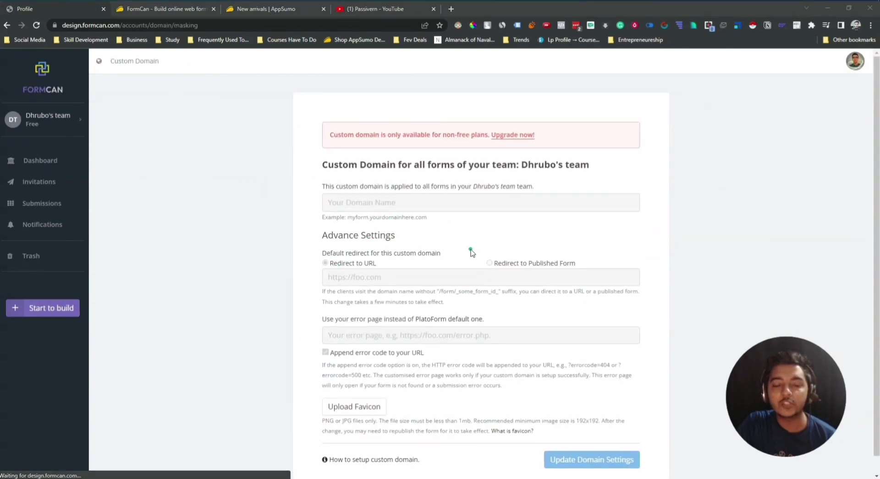
Step: Switch to the FormCan deal on AppSumo to check its plans and included features, and return to the FormCan dashboard
{"action": "left_click", "coordinate": [177, 9]}
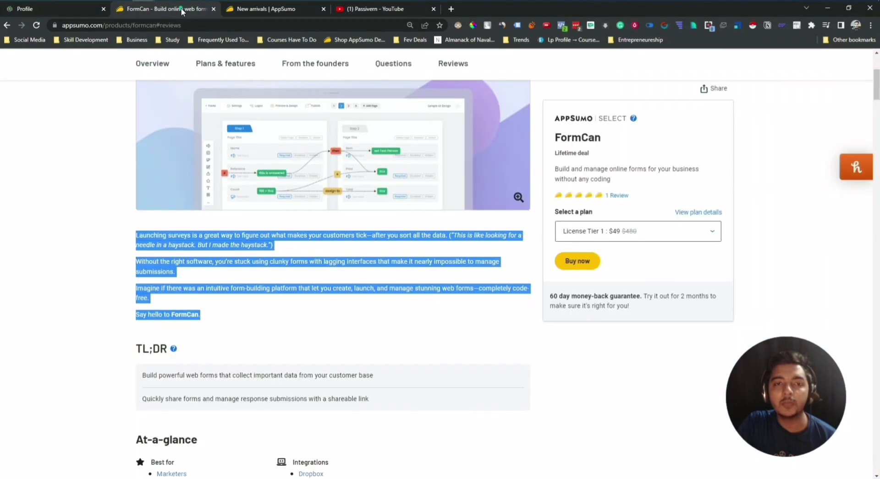
{"action": "left_click", "coordinate": [101, 234]}
{"action": "scroll", "coordinate": [102, 234], "scroll_direction": "down", "scroll_amount": 15}
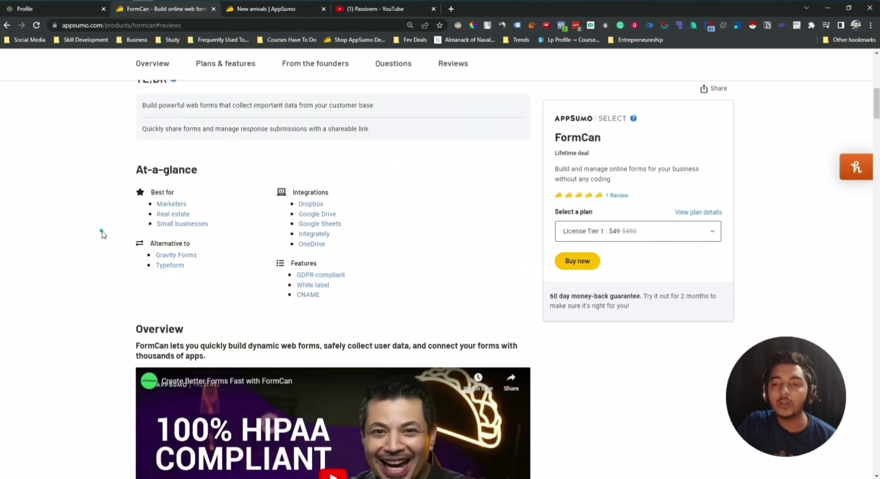
{"action": "scroll", "coordinate": [102, 234], "scroll_direction": "down", "scroll_amount": 10}
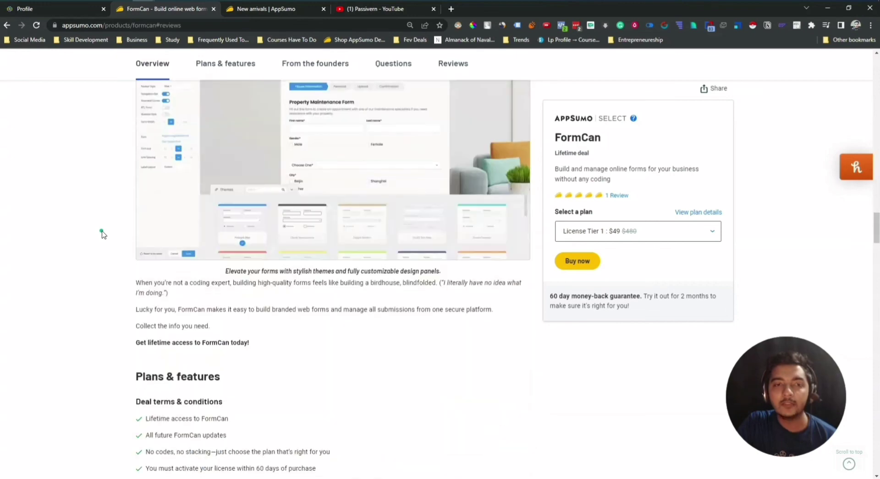
{"action": "scroll", "coordinate": [102, 233], "scroll_direction": "up", "scroll_amount": 1}
{"action": "scroll", "coordinate": [102, 233], "scroll_direction": "down", "scroll_amount": 12}
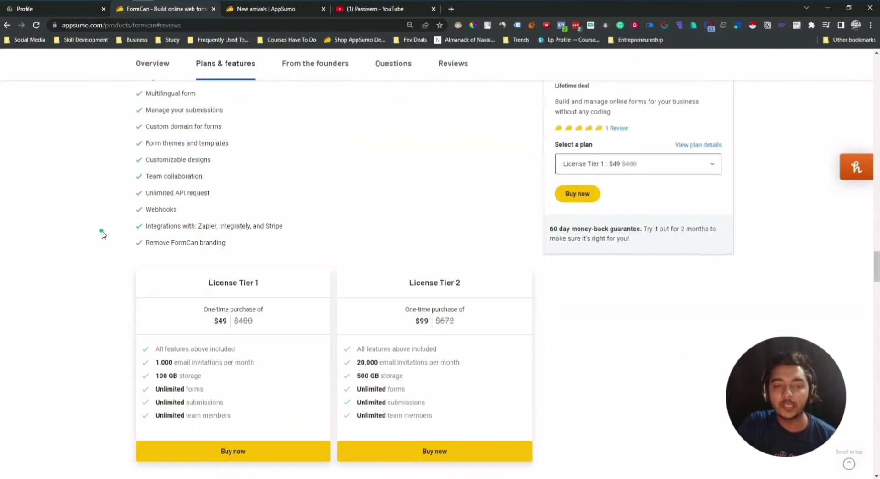
{"action": "scroll", "coordinate": [102, 234], "scroll_direction": "up", "scroll_amount": 2}
{"action": "scroll", "coordinate": [102, 234], "scroll_direction": "up", "scroll_amount": 2}
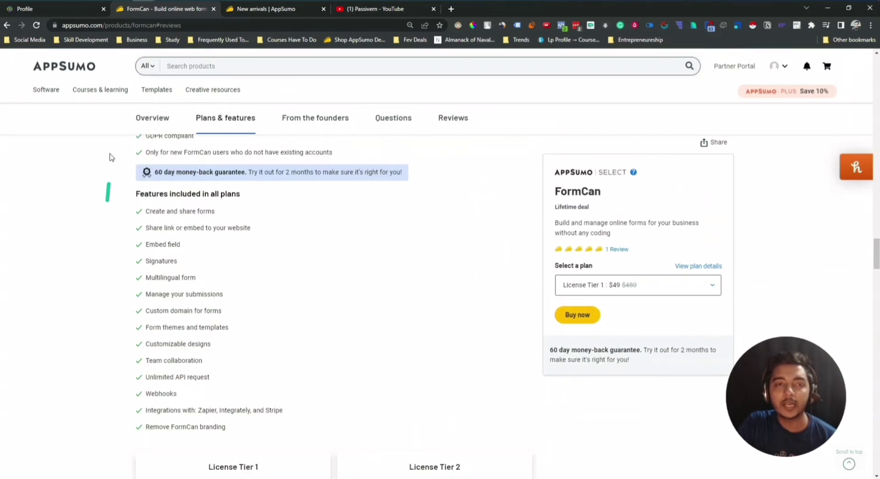
{"action": "left_click", "coordinate": [26, 9]}
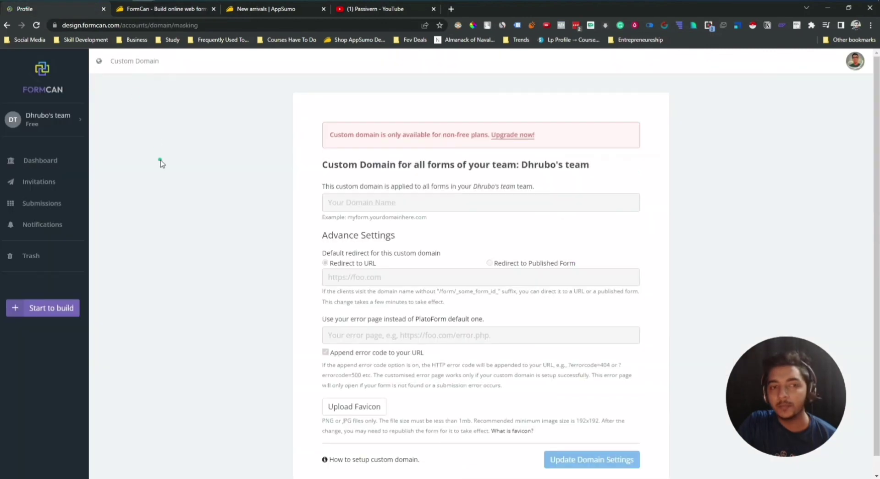
{"action": "left_click", "coordinate": [39, 161]}
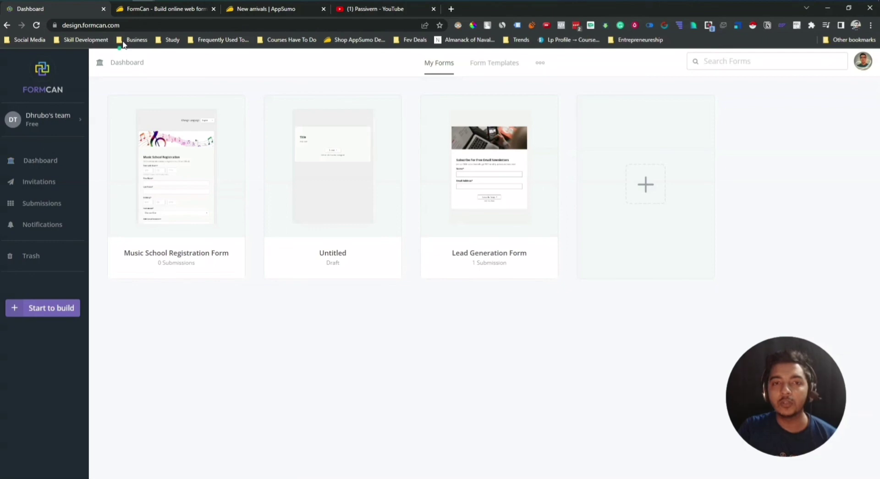
Step: Go back to the AppSumo deal and compare the prices and limits of License Tier 1 and License Tier 2
{"action": "left_click", "coordinate": [145, 10]}
{"action": "scroll", "coordinate": [83, 298], "scroll_direction": "up", "scroll_amount": 10}
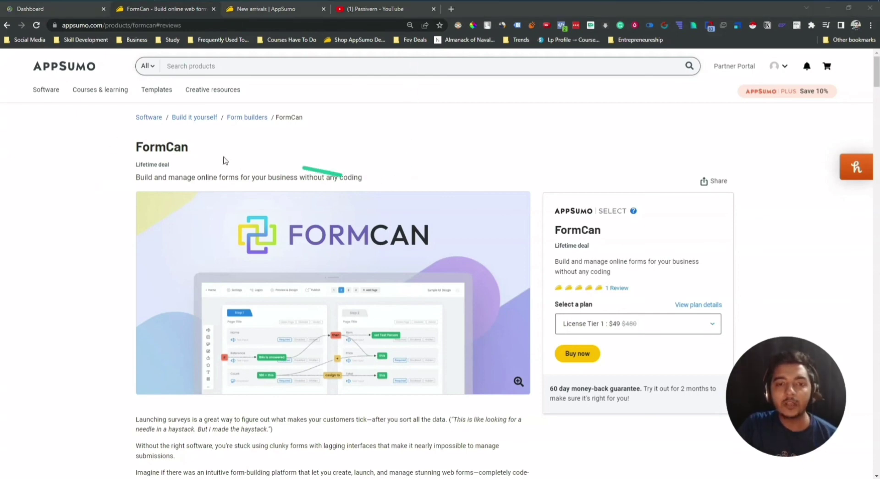
{"action": "scroll", "coordinate": [378, 189], "scroll_direction": "down", "scroll_amount": 15}
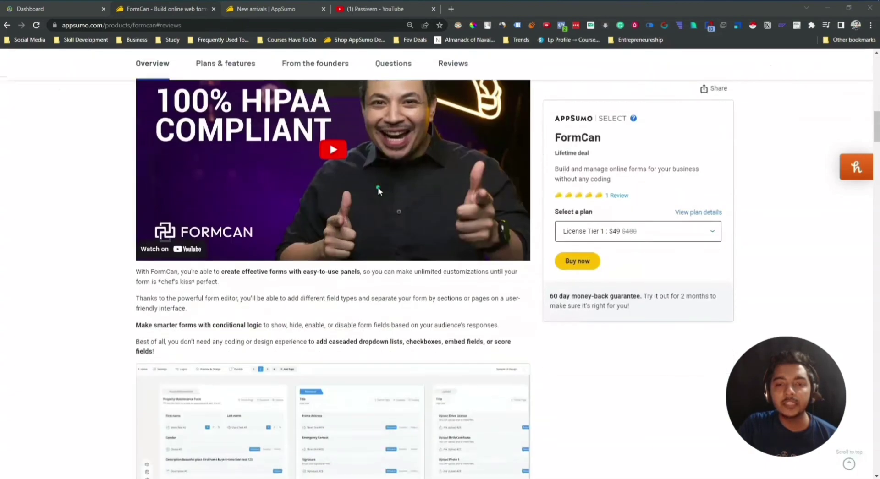
{"action": "scroll", "coordinate": [378, 189], "scroll_direction": "down", "scroll_amount": 20}
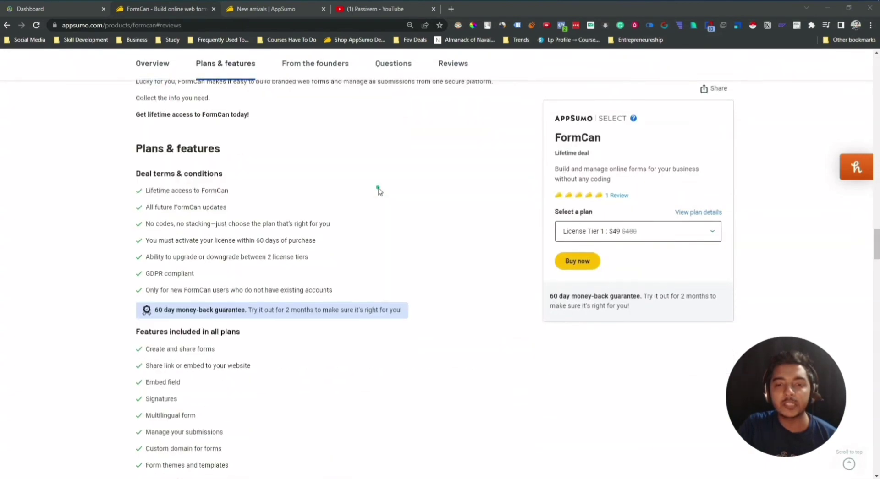
{"action": "scroll", "coordinate": [378, 190], "scroll_direction": "down", "scroll_amount": 3}
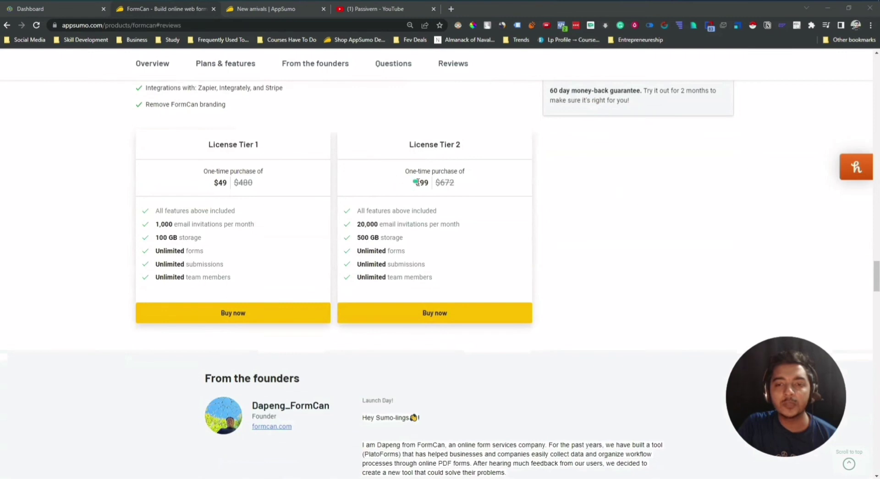
{"action": "left_click_drag", "start_coordinate": [418, 183], "coordinate": [429, 183]}
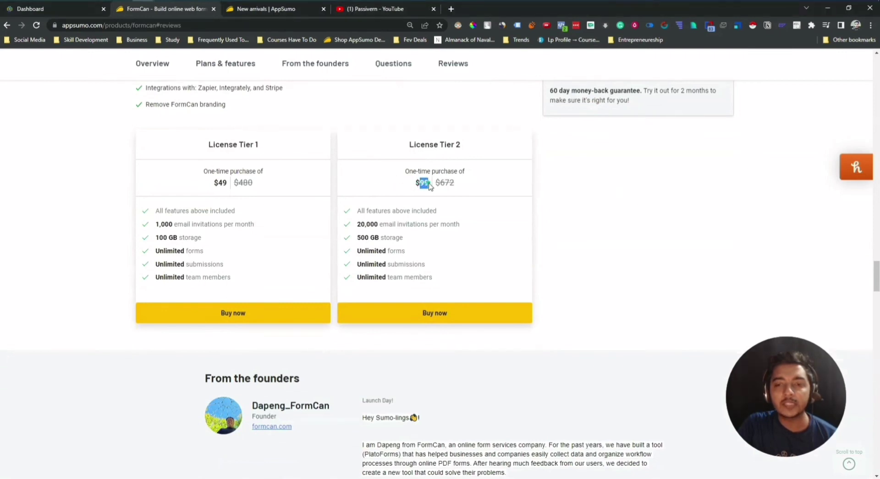
{"action": "left_click_drag", "start_coordinate": [215, 183], "coordinate": [227, 183]}
{"action": "left_click", "coordinate": [268, 188]}
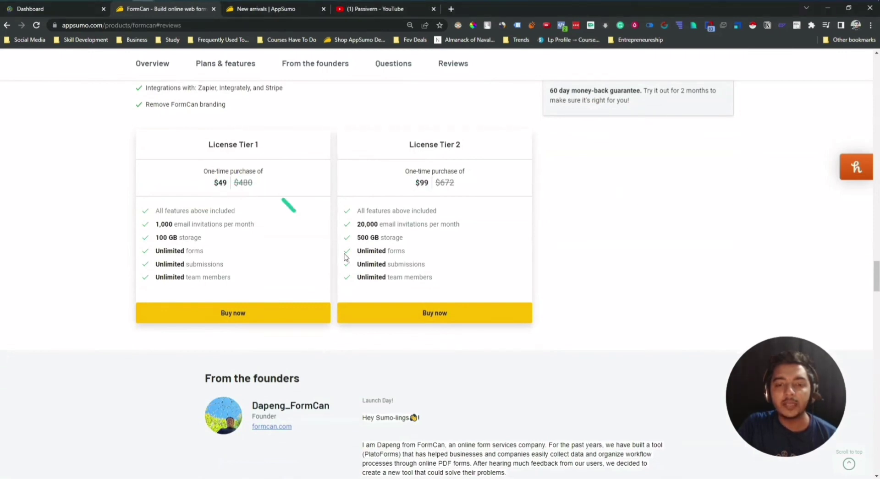
Step: Return to the start of the deal page, briefly highlight the FormCan title and tagline, and clear the selection
{"action": "key", "text": "Home"}
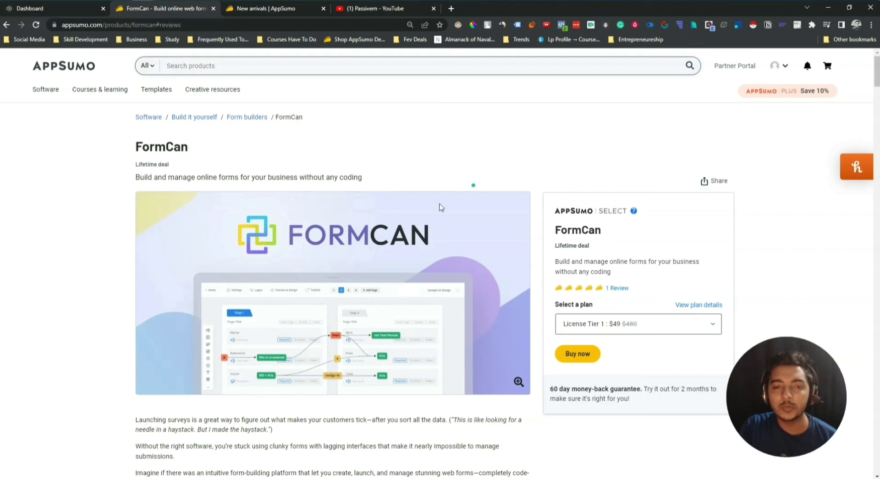
{"action": "left_click_drag", "start_coordinate": [136, 150], "coordinate": [387, 183]}
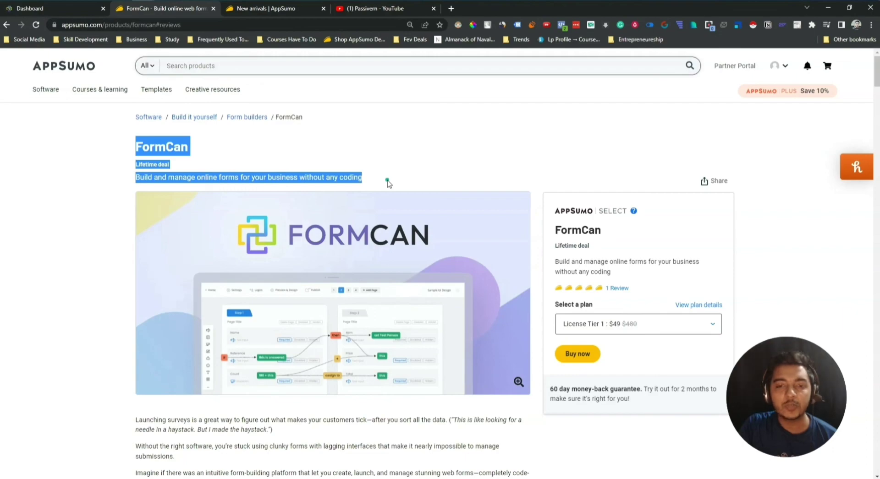
{"action": "left_click", "coordinate": [387, 182]}
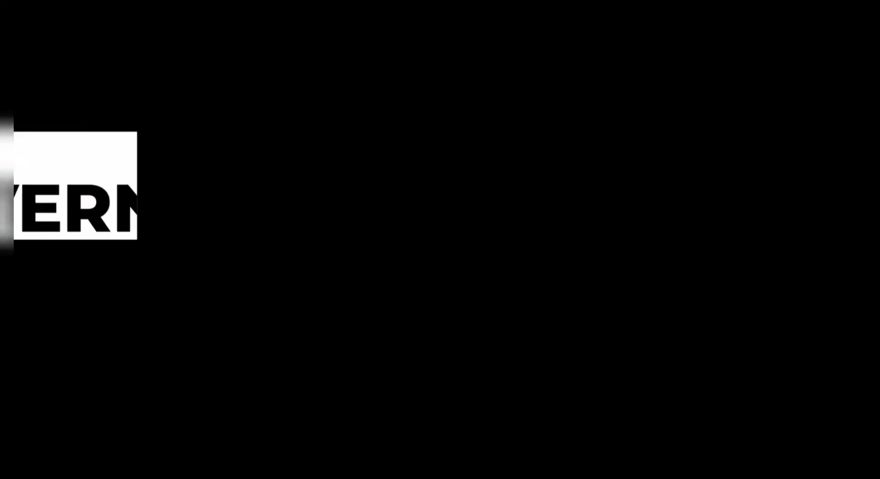